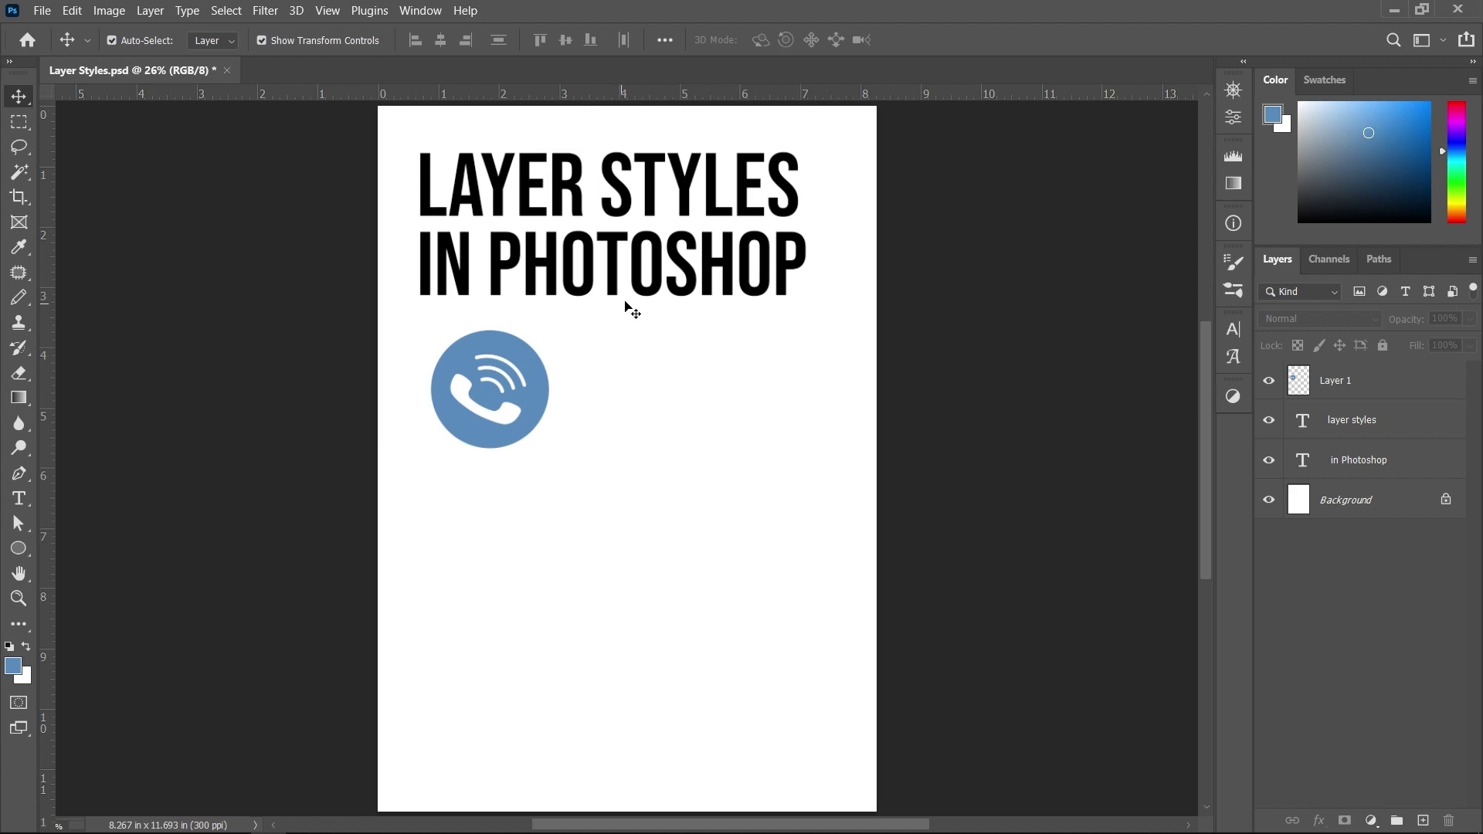
Step: Select the 'in Photoshop' text layer in the Layers panel of Layer Styles.psd
{"action": "left_click", "coordinate": [657, 282]}
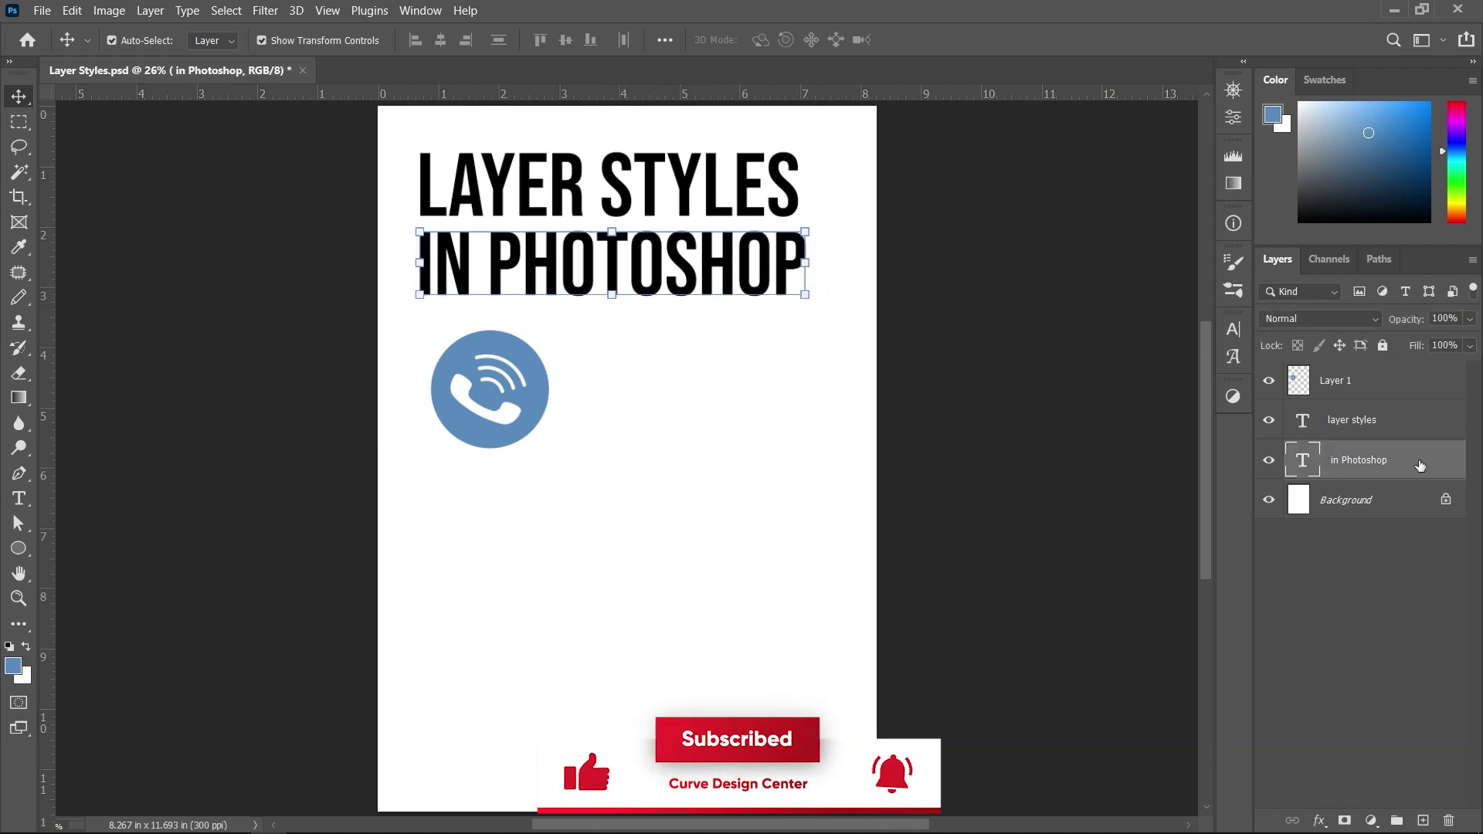
Step: Add Bevel & Emboss and a yellow Color Overlay at 93% opacity to the 'in Photoshop' layer
{"action": "double_click", "coordinate": [1393, 466]}
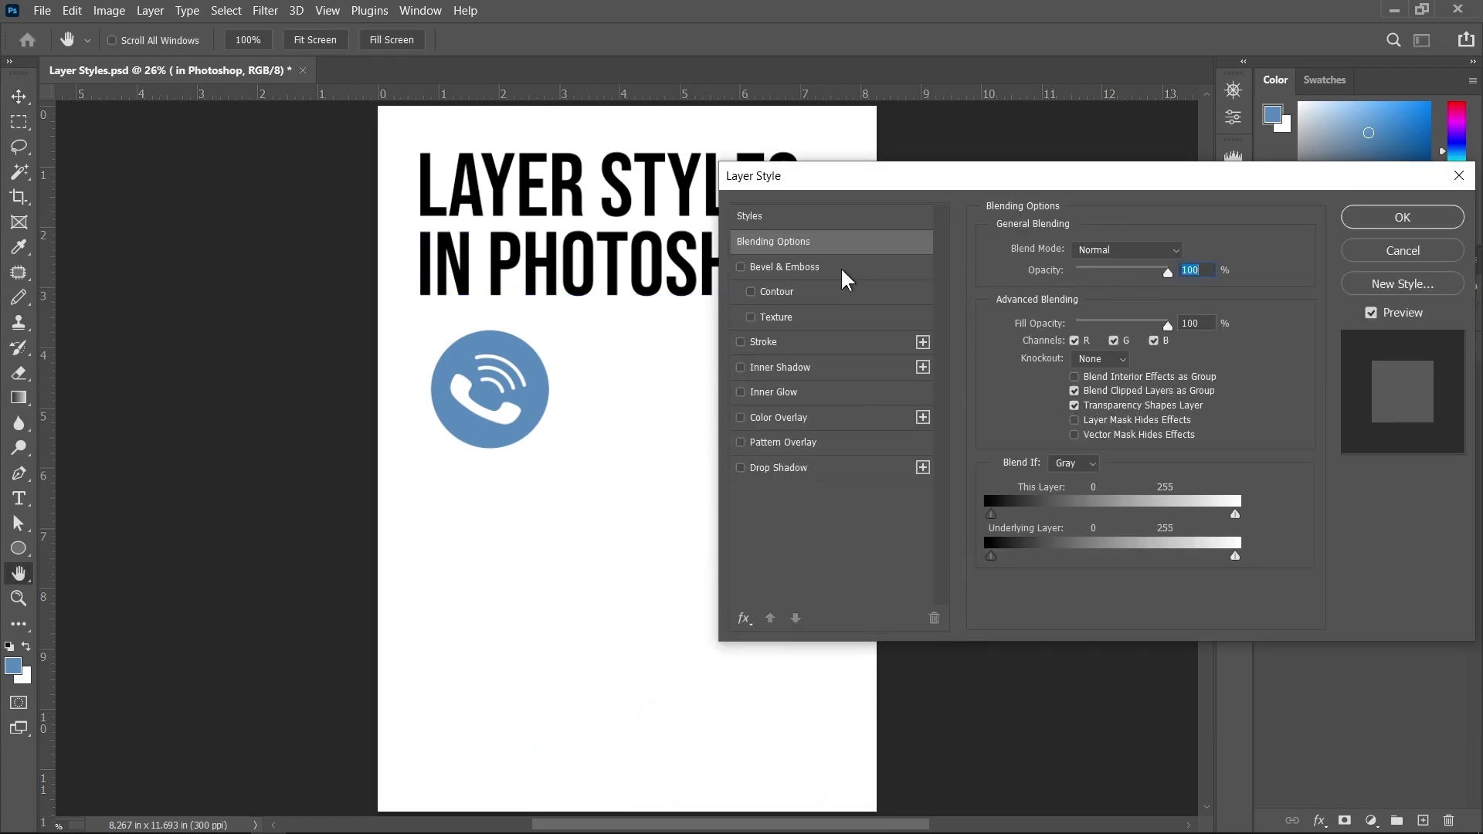
{"action": "left_click", "coordinate": [796, 270]}
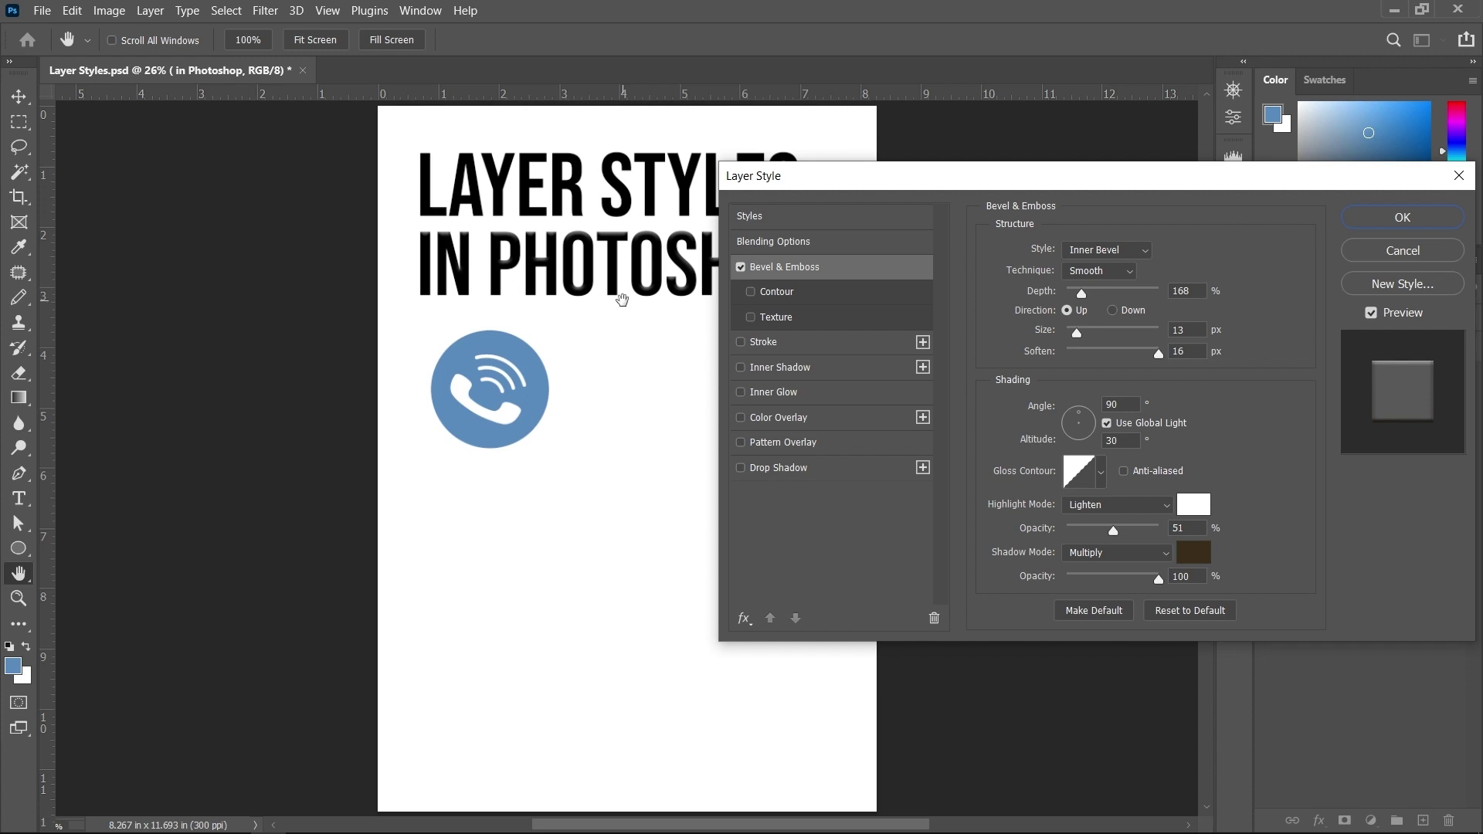
{"action": "left_click", "coordinate": [765, 417]}
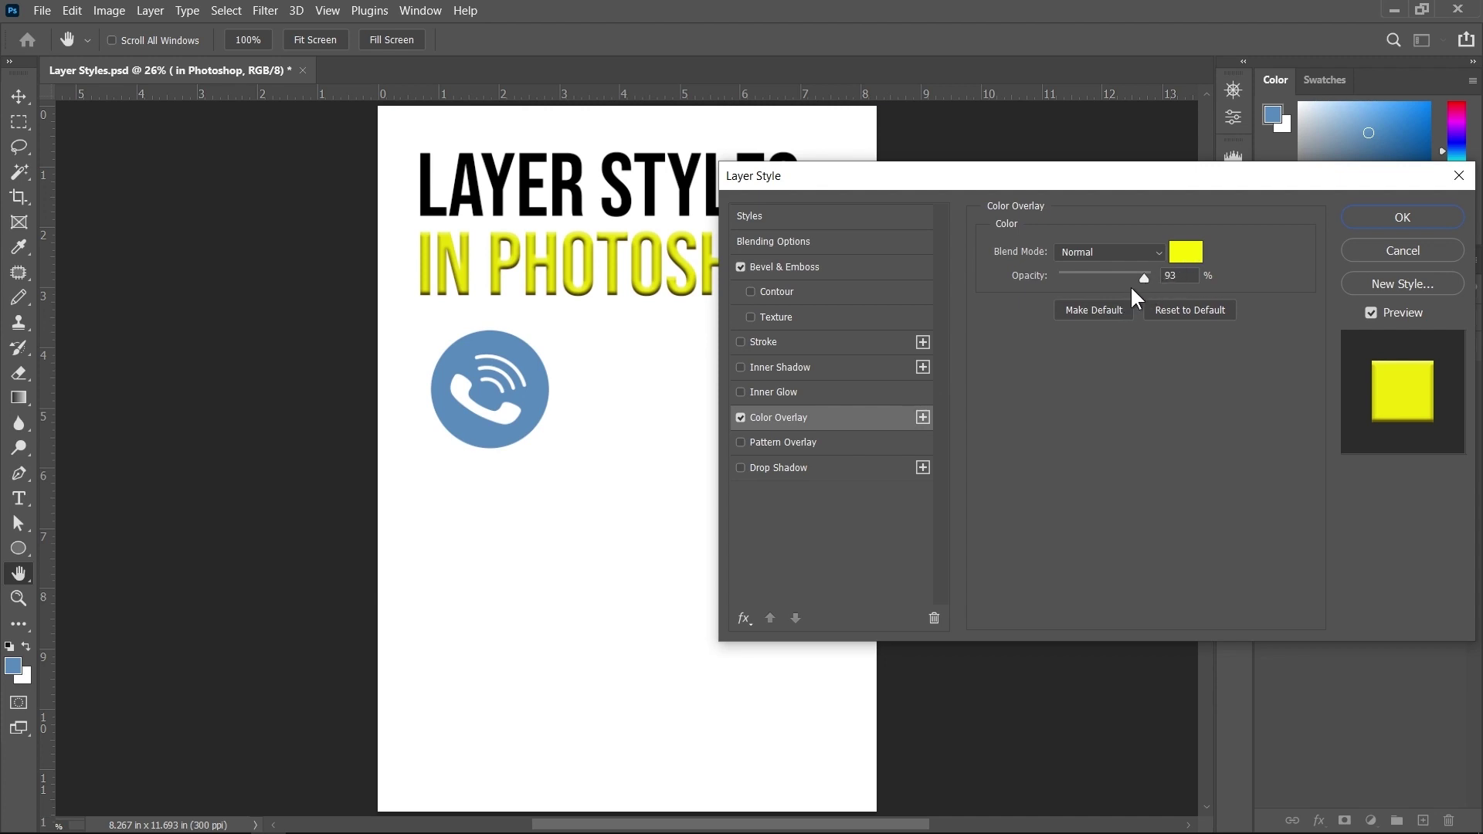
Step: Return to the Bevel & Emboss settings and bring up the bevel Style list
{"action": "left_click", "coordinate": [815, 267]}
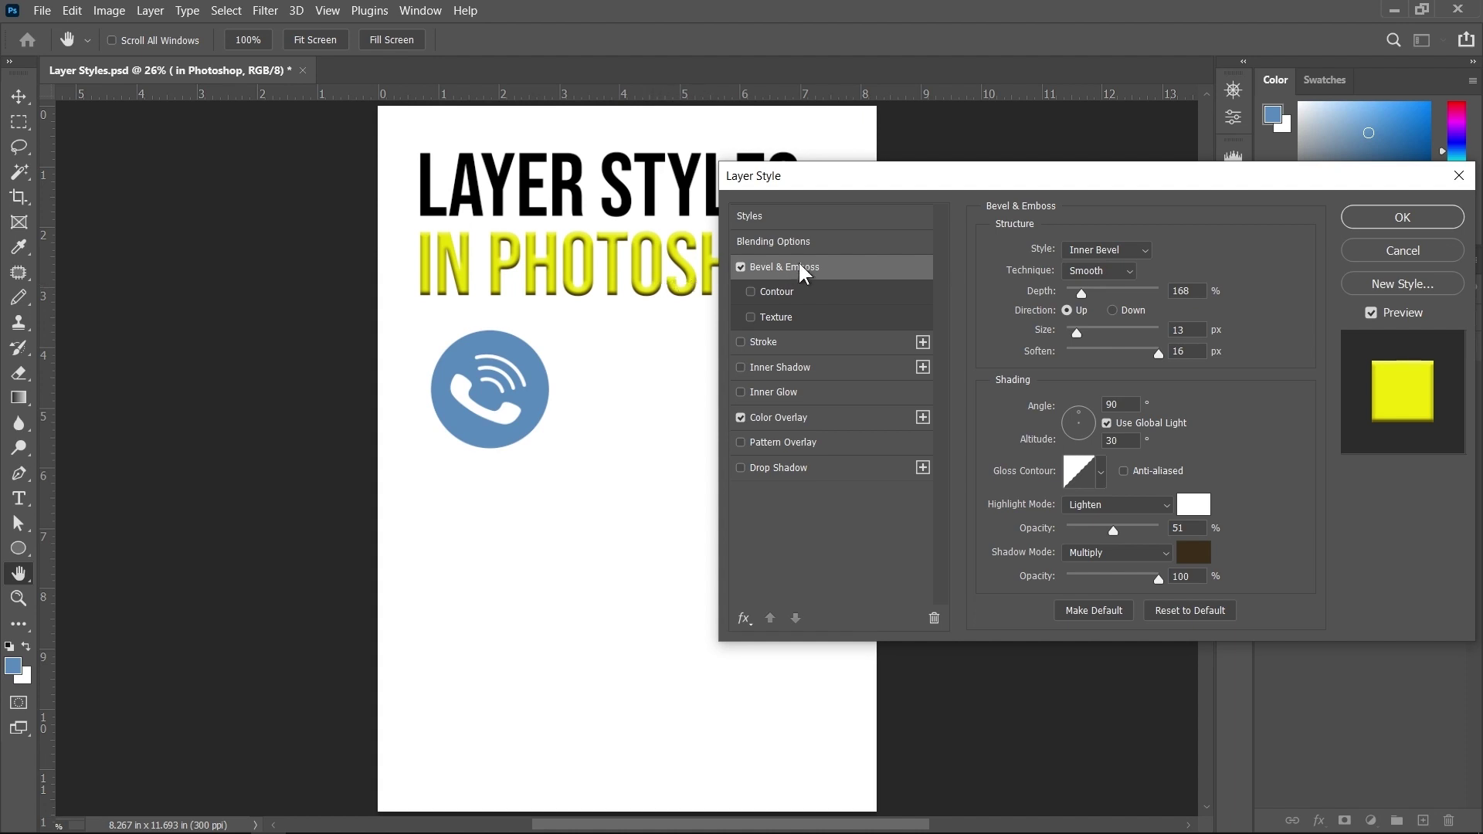
{"action": "left_click", "coordinate": [1144, 251]}
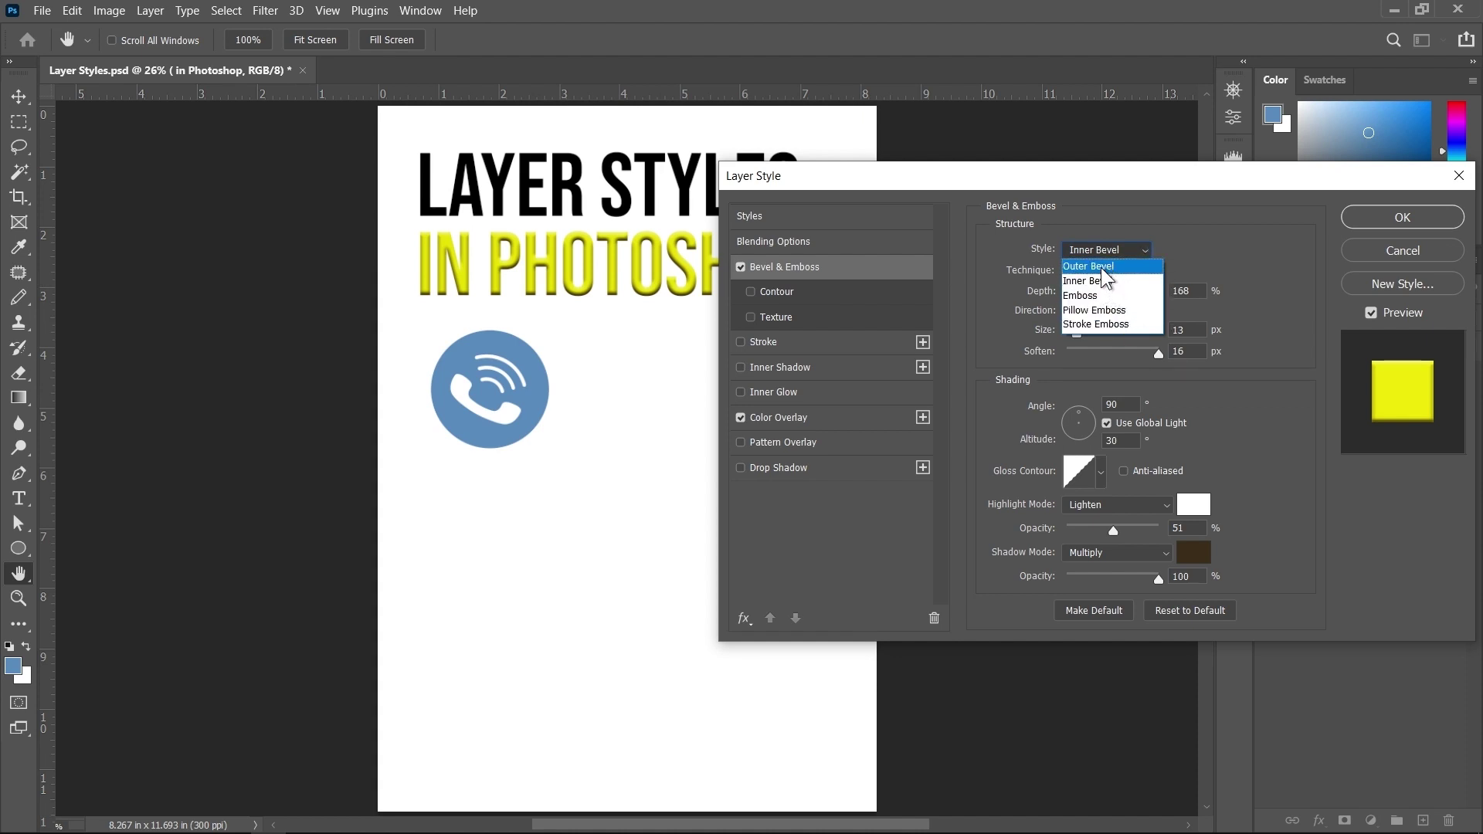
Step: Try Outer Bevel, then set the bevel Size to 27 px and Soften to 15 px
{"action": "left_click", "coordinate": [1101, 266]}
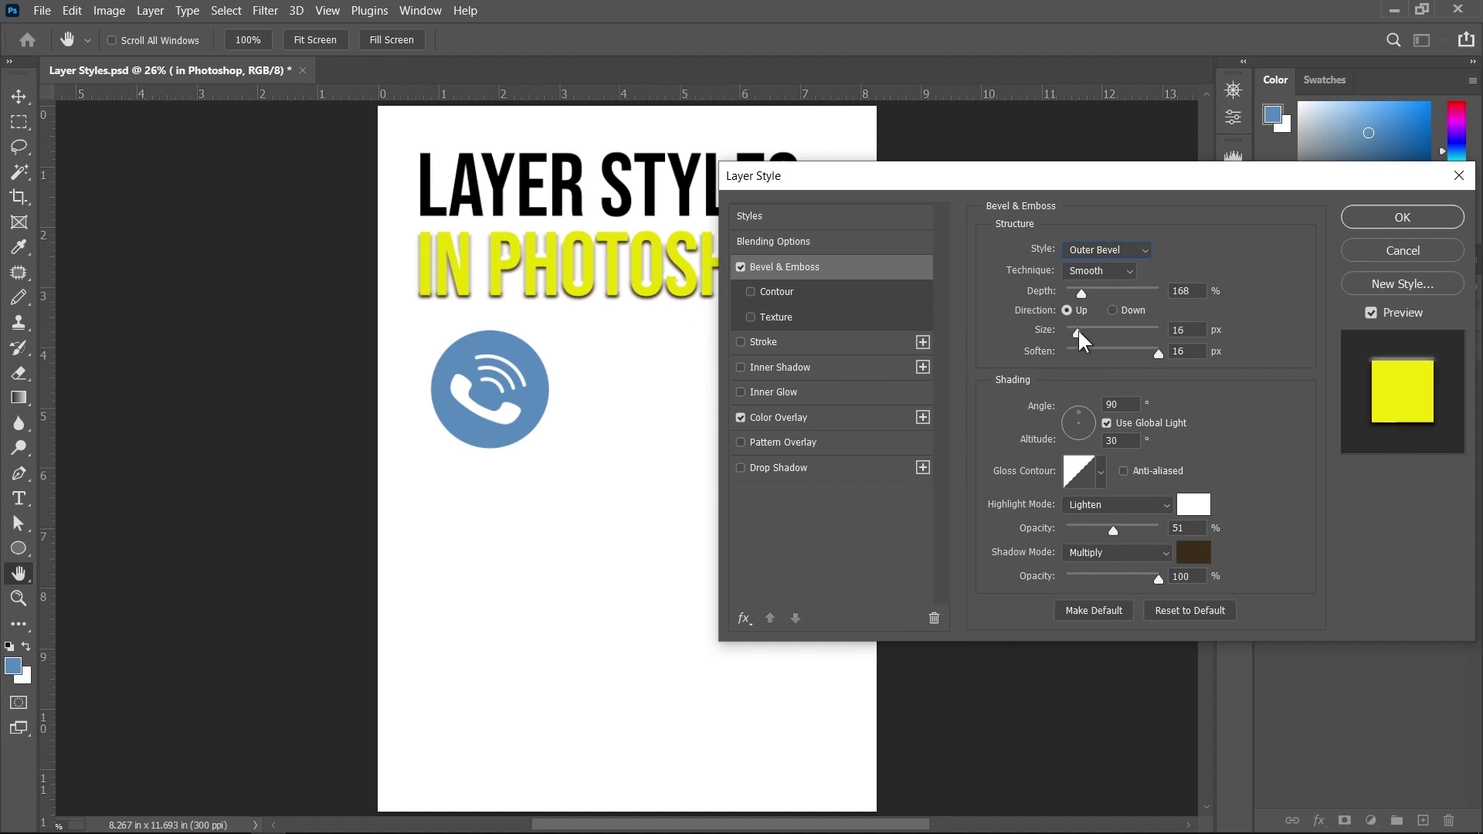
{"action": "mouse_move", "coordinate": [1076, 329]}
{"action": "left_mouse_down"}
{"action": "mouse_move", "coordinate": [1092, 327]}
{"action": "mouse_move", "coordinate": [1074, 331]}
{"action": "left_mouse_up"}
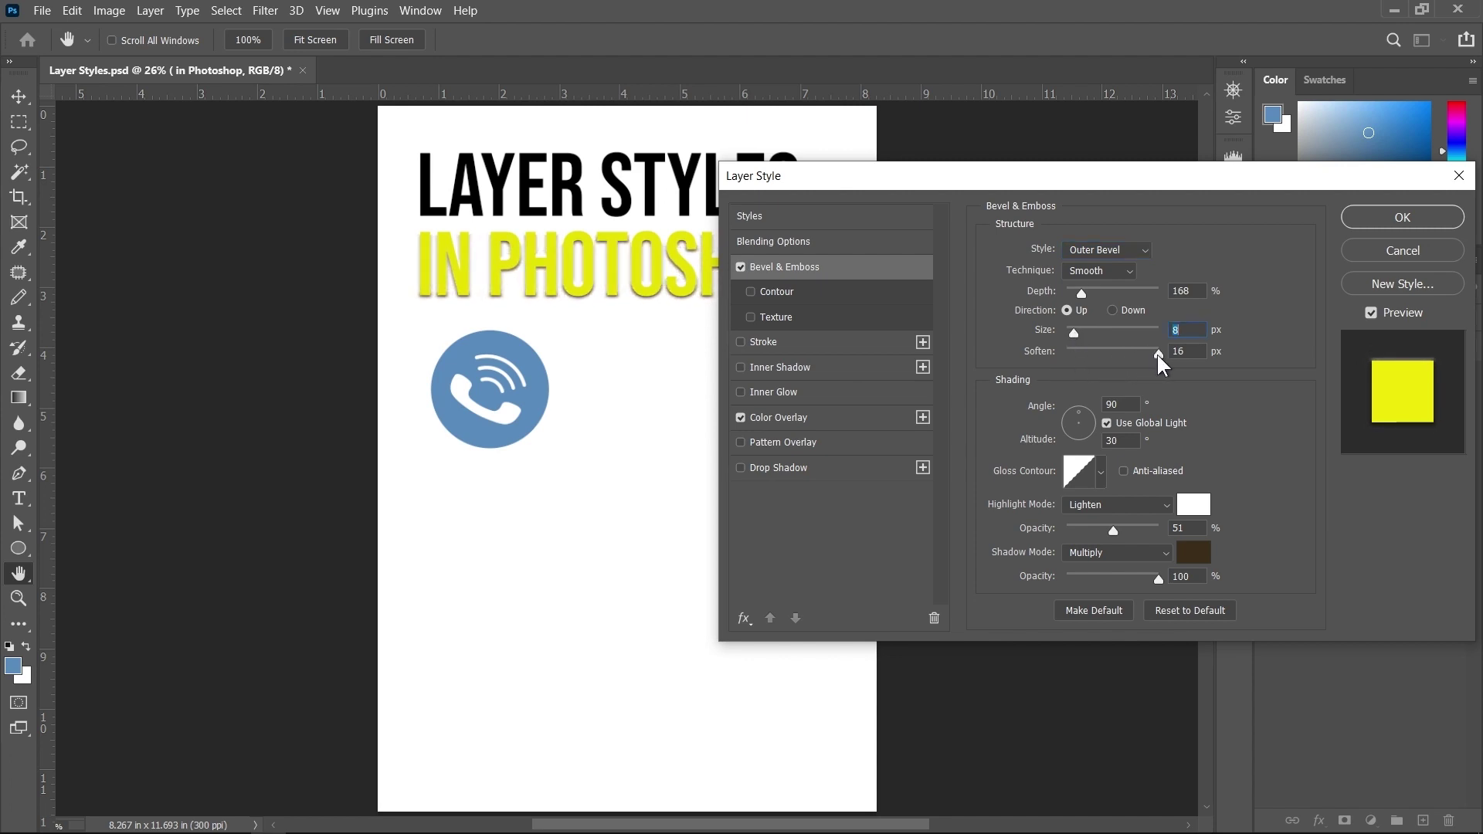
{"action": "left_click_drag", "start_coordinate": [1157, 354], "coordinate": [1136, 355]}
{"action": "mouse_move", "coordinate": [1134, 356]}
{"action": "left_mouse_down"}
{"action": "mouse_move", "coordinate": [1151, 355]}
{"action": "mouse_move", "coordinate": [1081, 332]}
{"action": "left_mouse_up"}
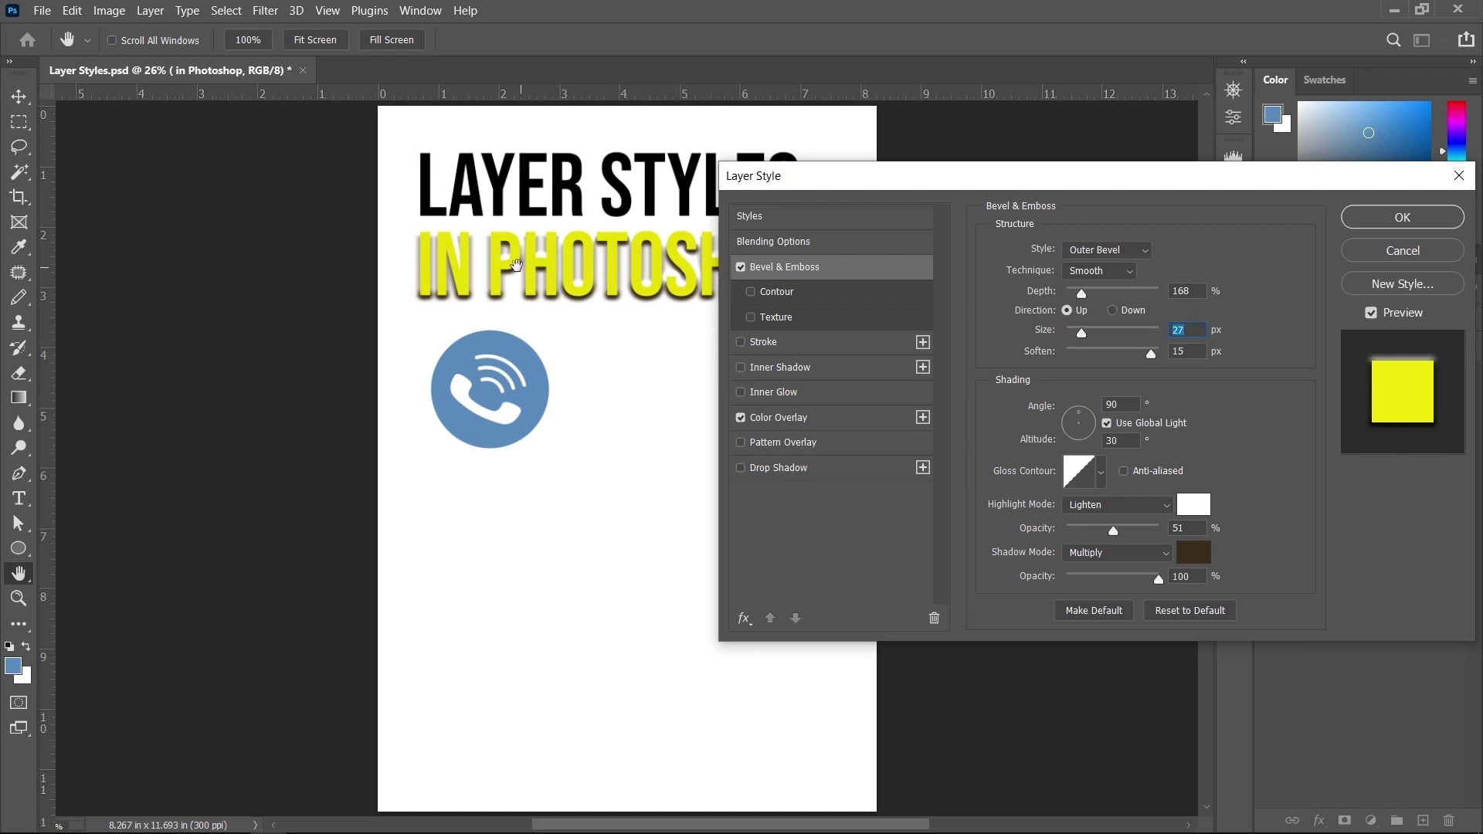
{"action": "left_click", "coordinate": [1109, 270]}
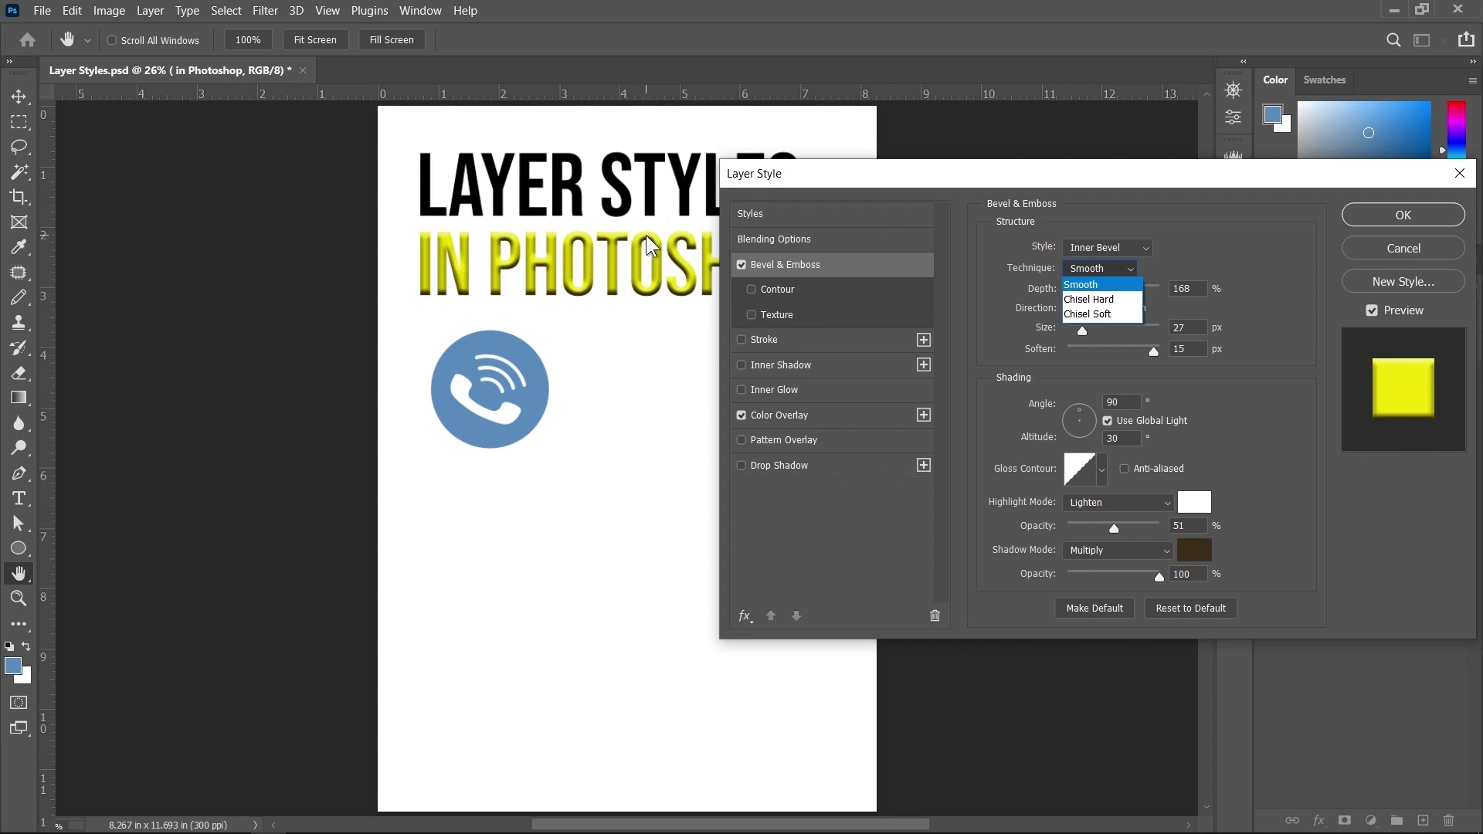
Step: Set the bevel Technique to Chisel Hard and the Direction to Down
{"action": "left_click", "coordinate": [1093, 298]}
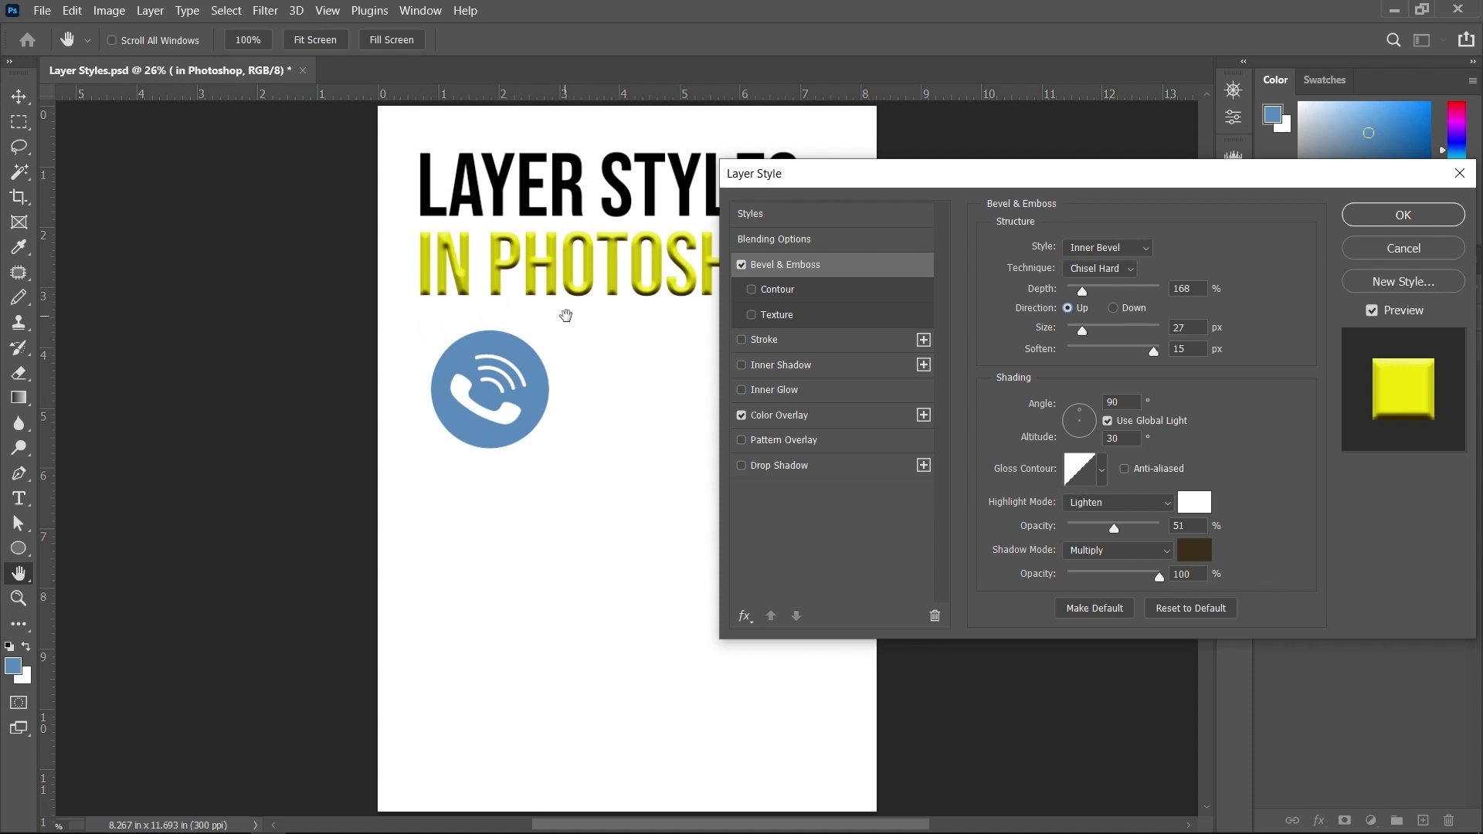
{"action": "left_click", "coordinate": [1116, 308]}
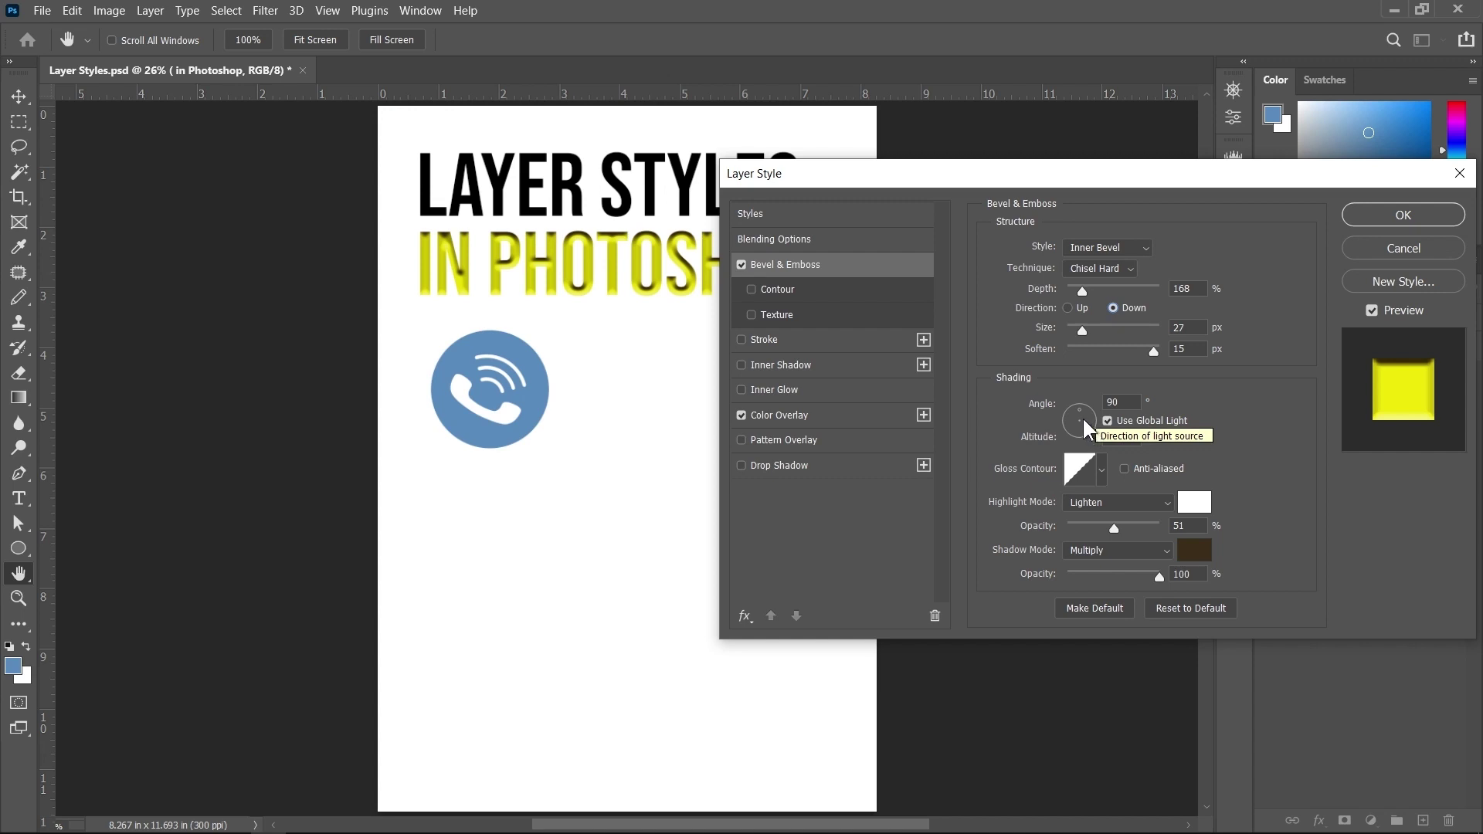
Step: Adjust the bevel shading, using global light, to a -26° angle and 0° altitude
{"action": "left_click_drag", "start_coordinate": [1080, 414], "coordinate": [1088, 407]}
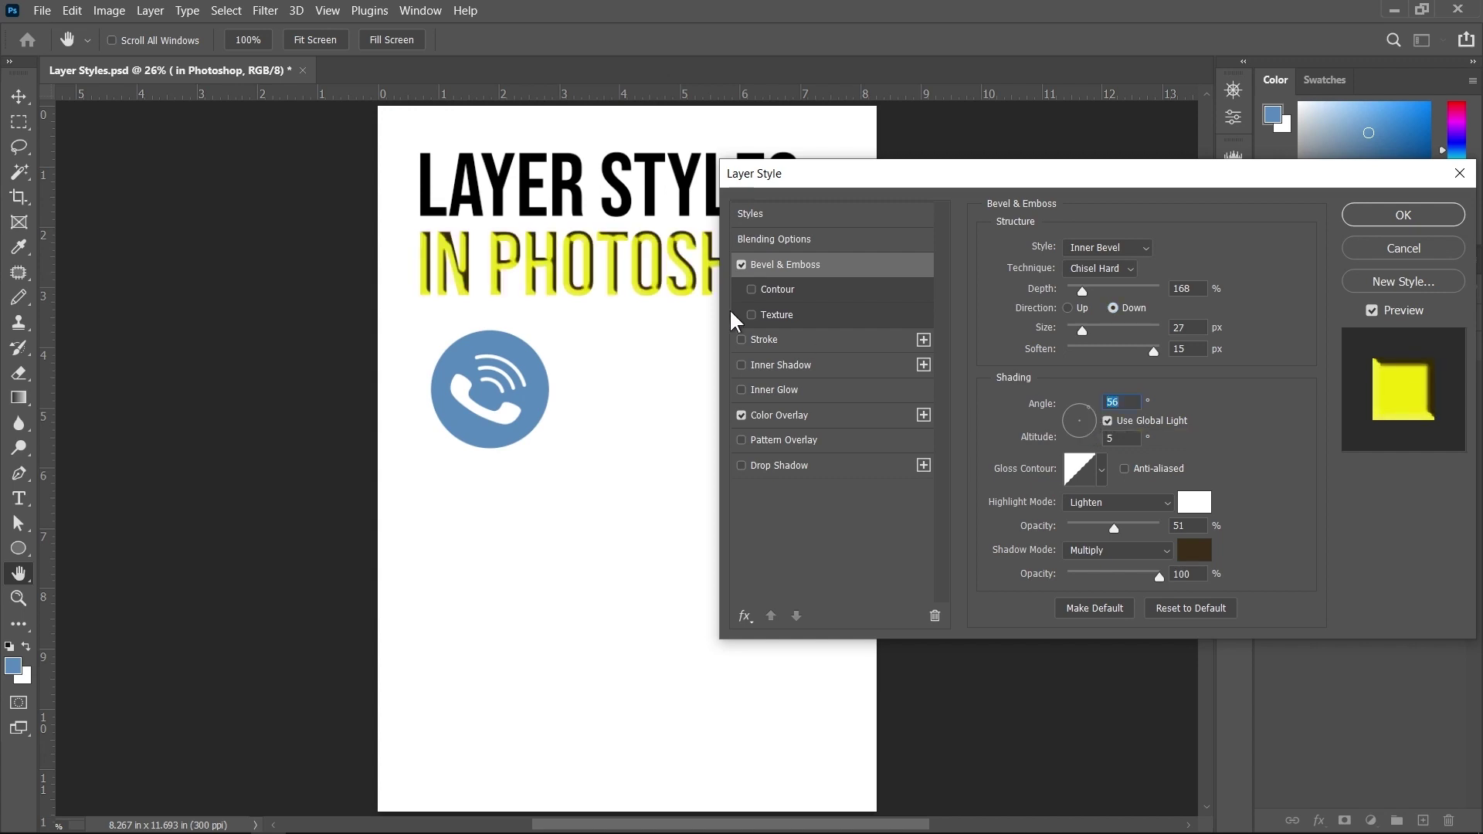
{"action": "left_click", "coordinate": [583, 272]}
{"action": "left_click", "coordinate": [1107, 420]}
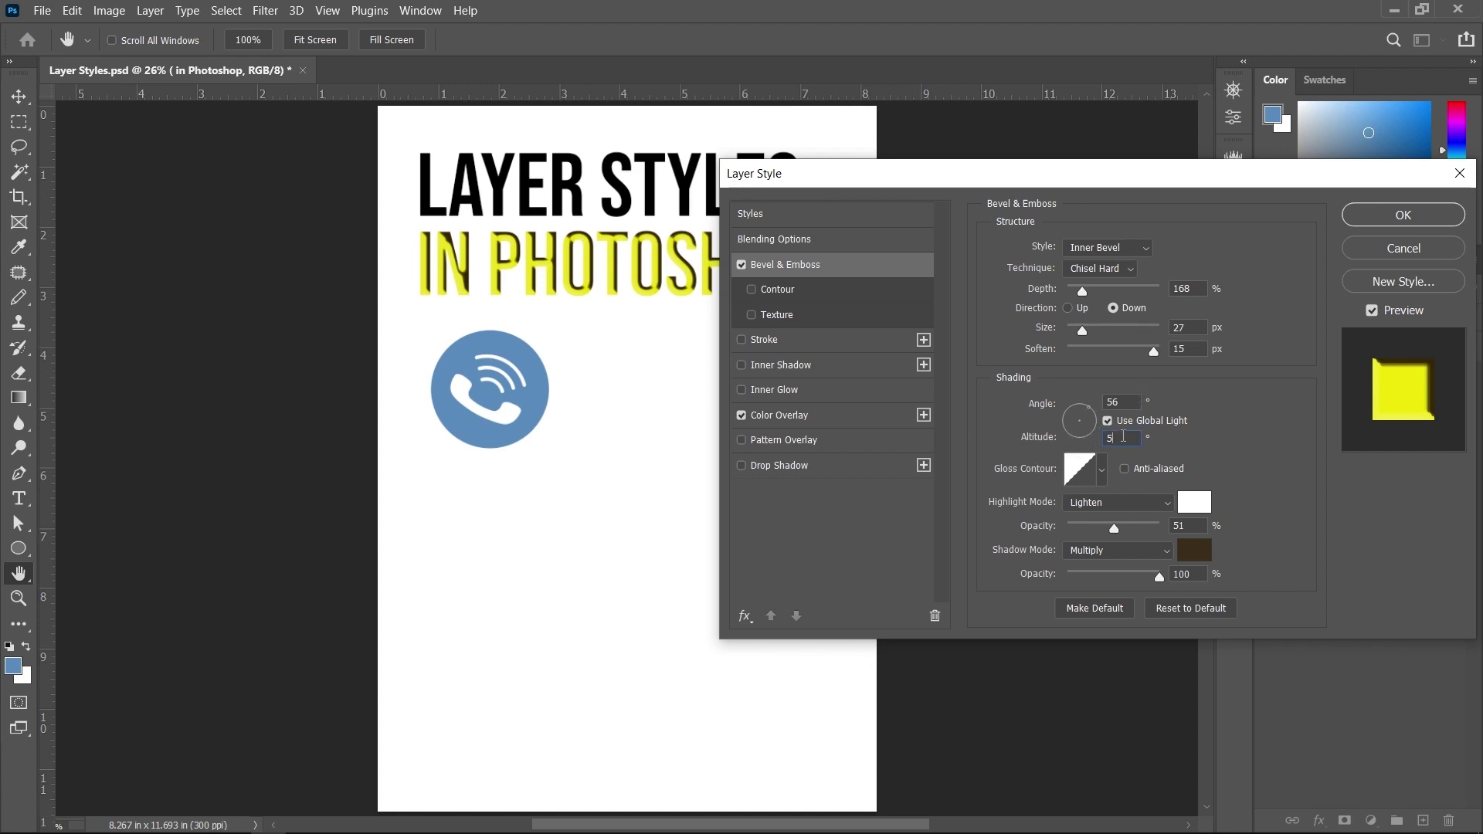
{"action": "key", "text": "shift+Up"}
{"action": "key", "text": "Up"}
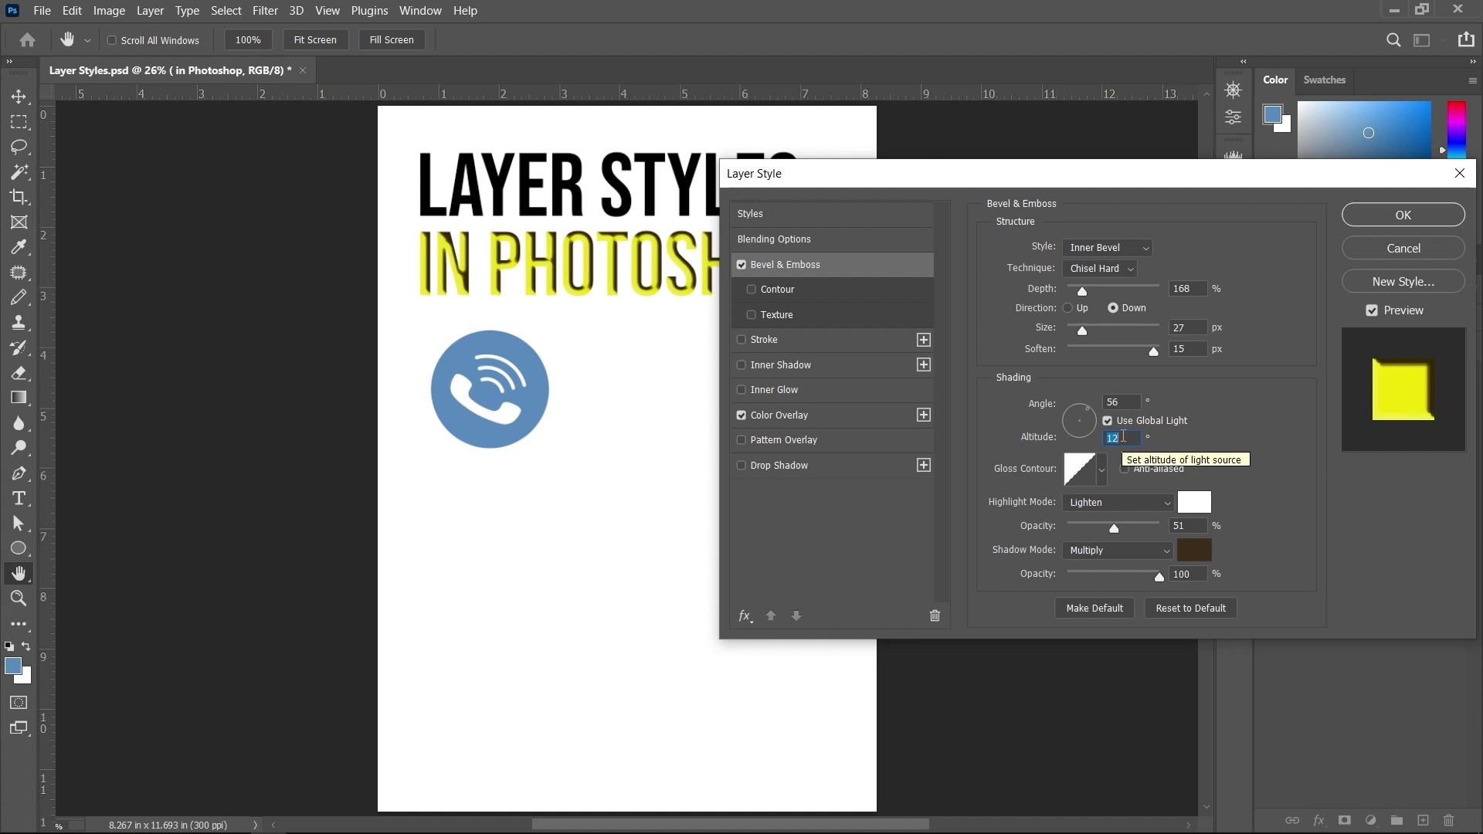
{"action": "key", "text": "Up"}
{"action": "key", "text": "Up"}
{"action": "key", "text": "Up"}
{"action": "key", "text": "Up"}
{"action": "key", "text": "Up"}
{"action": "key", "text": "Up"}
{"action": "key", "text": "Up"}
{"action": "key", "text": "Up"}
{"action": "key", "text": "Up"}
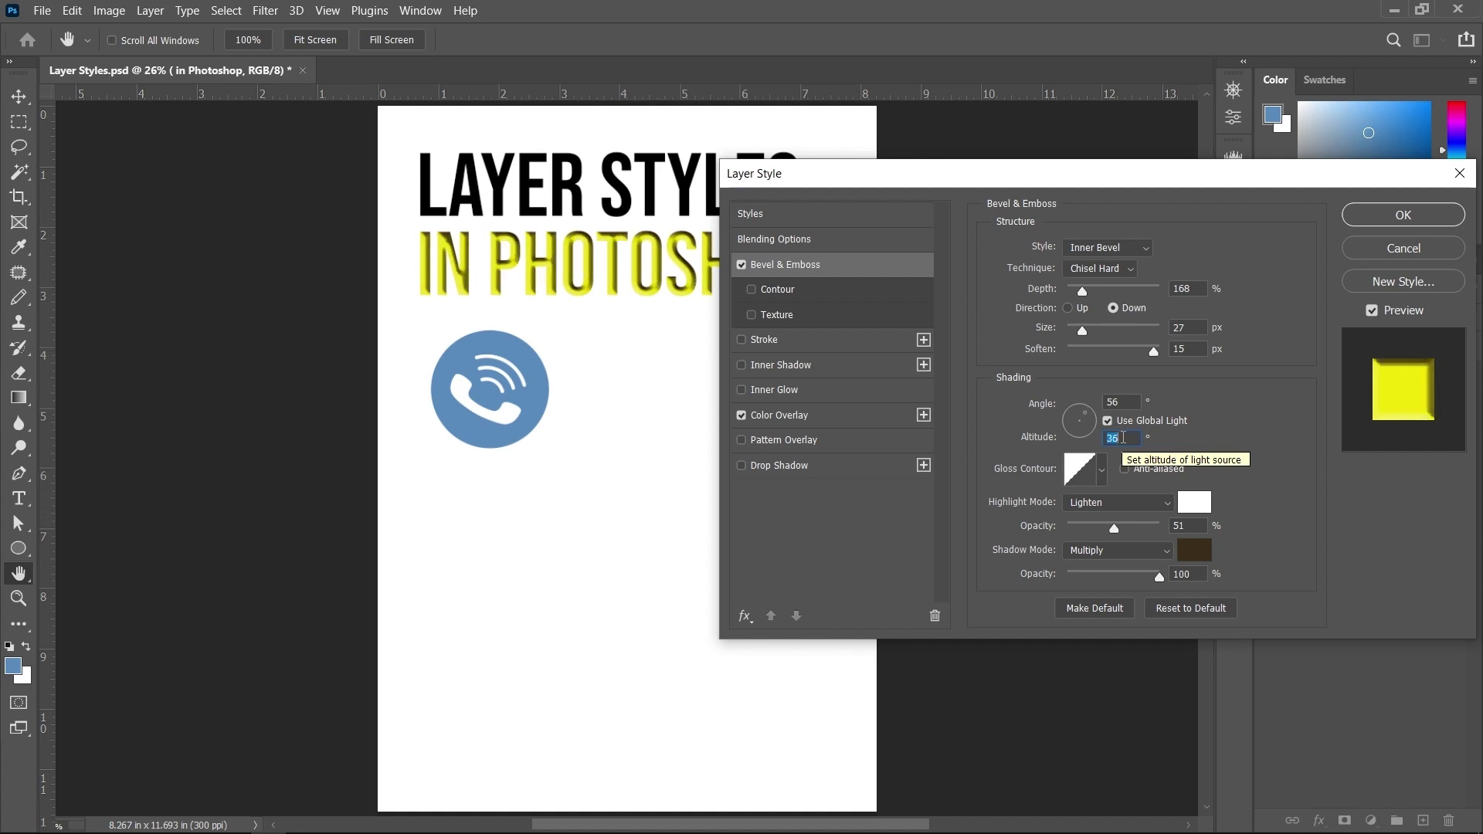
{"action": "key", "text": "Up"}
{"action": "key", "text": "Up"}
{"action": "key", "text": "Up"}
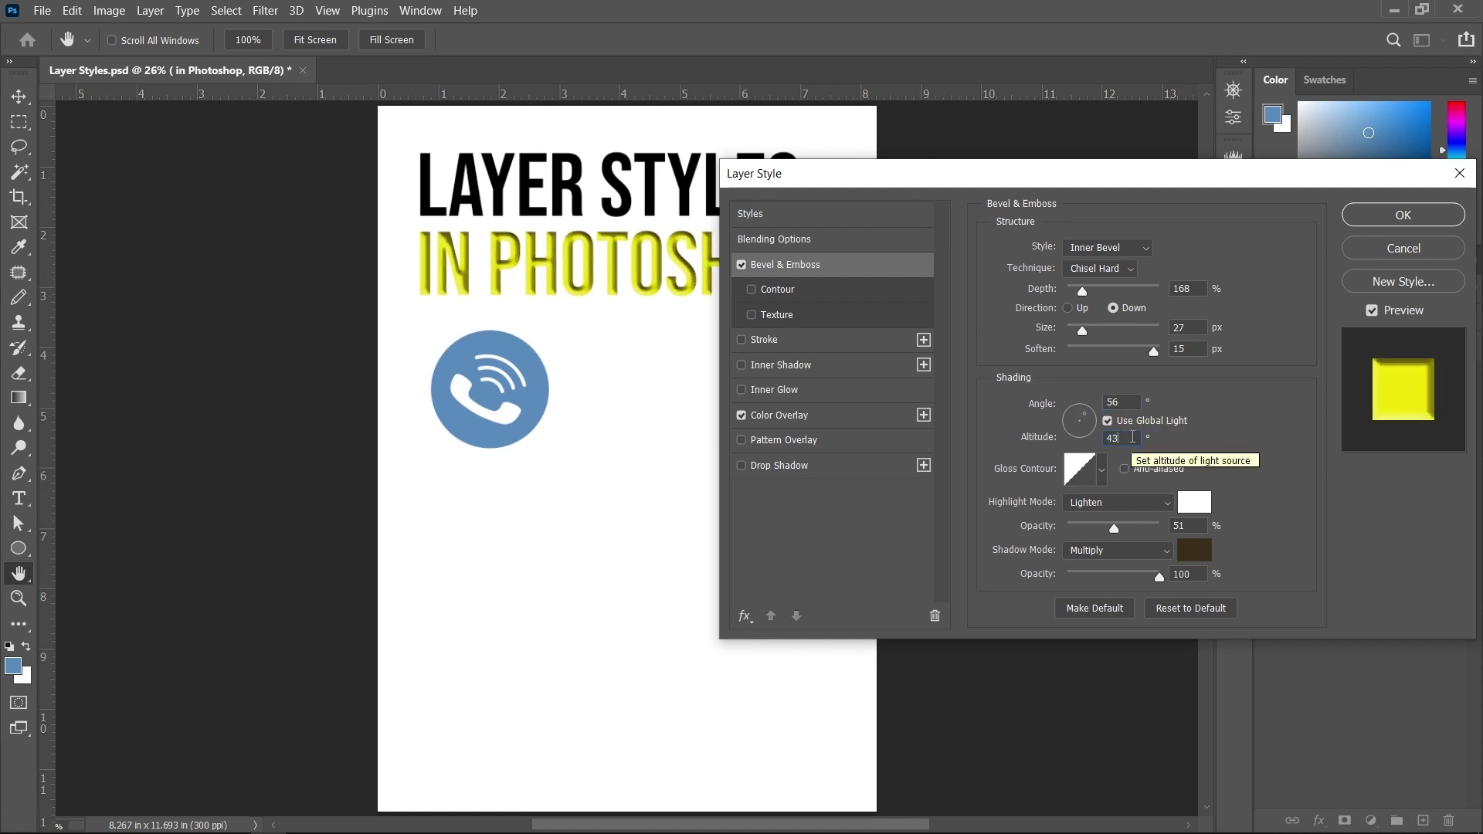
{"action": "type", "text": "5"}
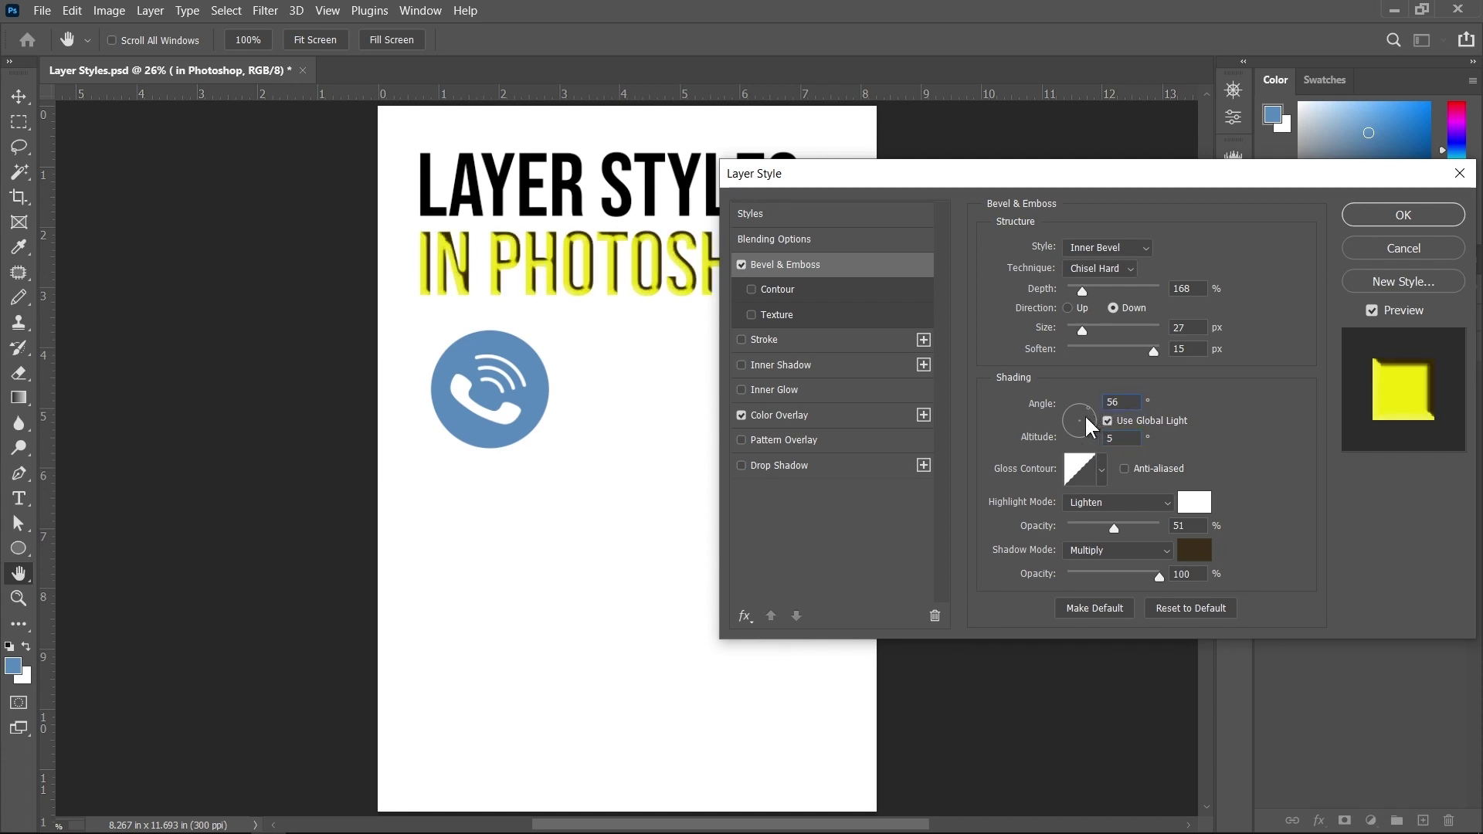
{"action": "mouse_move", "coordinate": [1082, 410]}
{"action": "left_mouse_down"}
{"action": "mouse_move", "coordinate": [1081, 434]}
{"action": "mouse_move", "coordinate": [1095, 428]}
{"action": "left_mouse_up"}
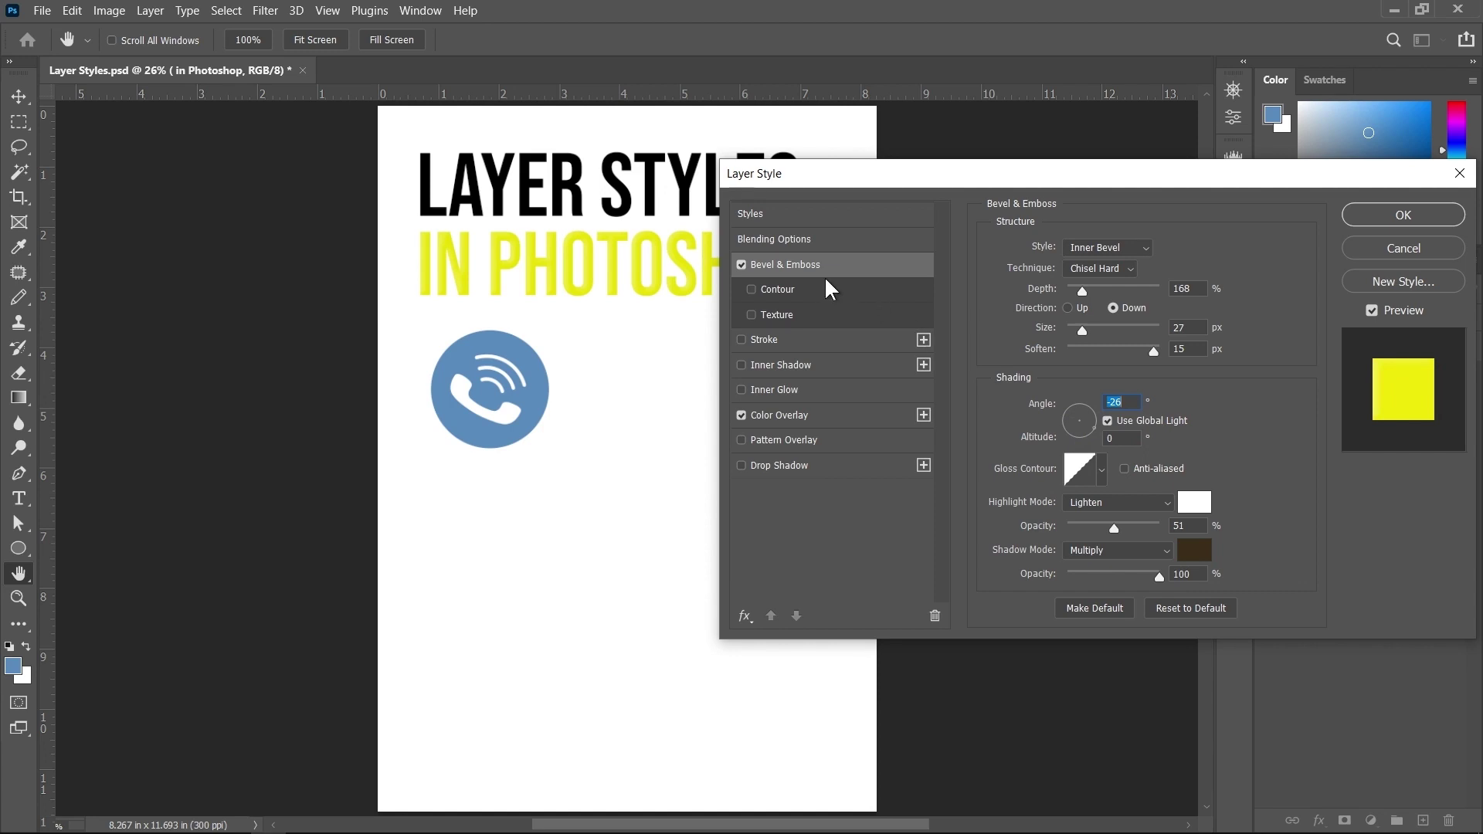
Step: Enable a Contour on the bevel with a steep peaked preset
{"action": "left_click", "coordinate": [777, 291]}
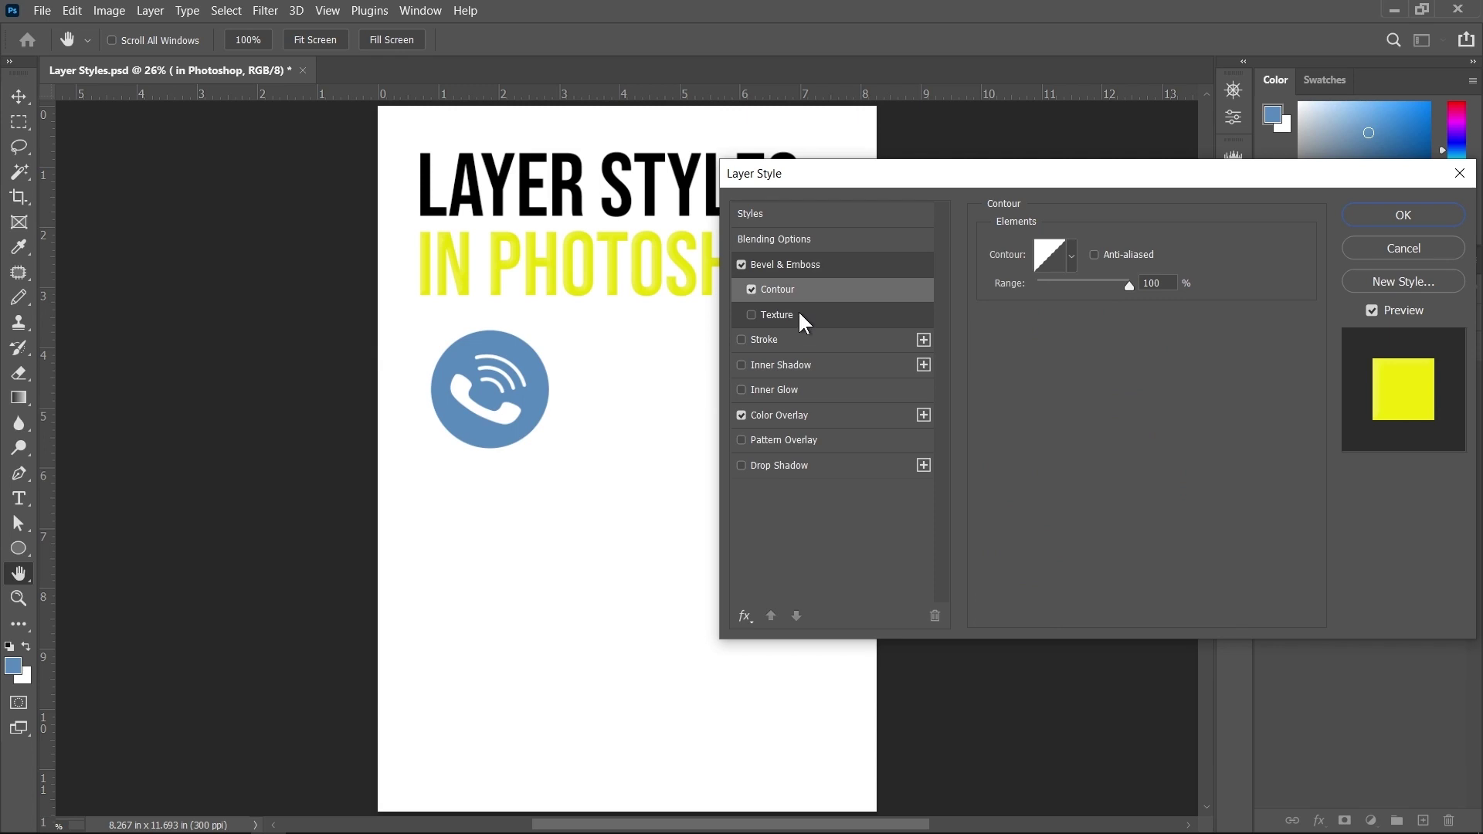
{"action": "left_click", "coordinate": [1066, 260]}
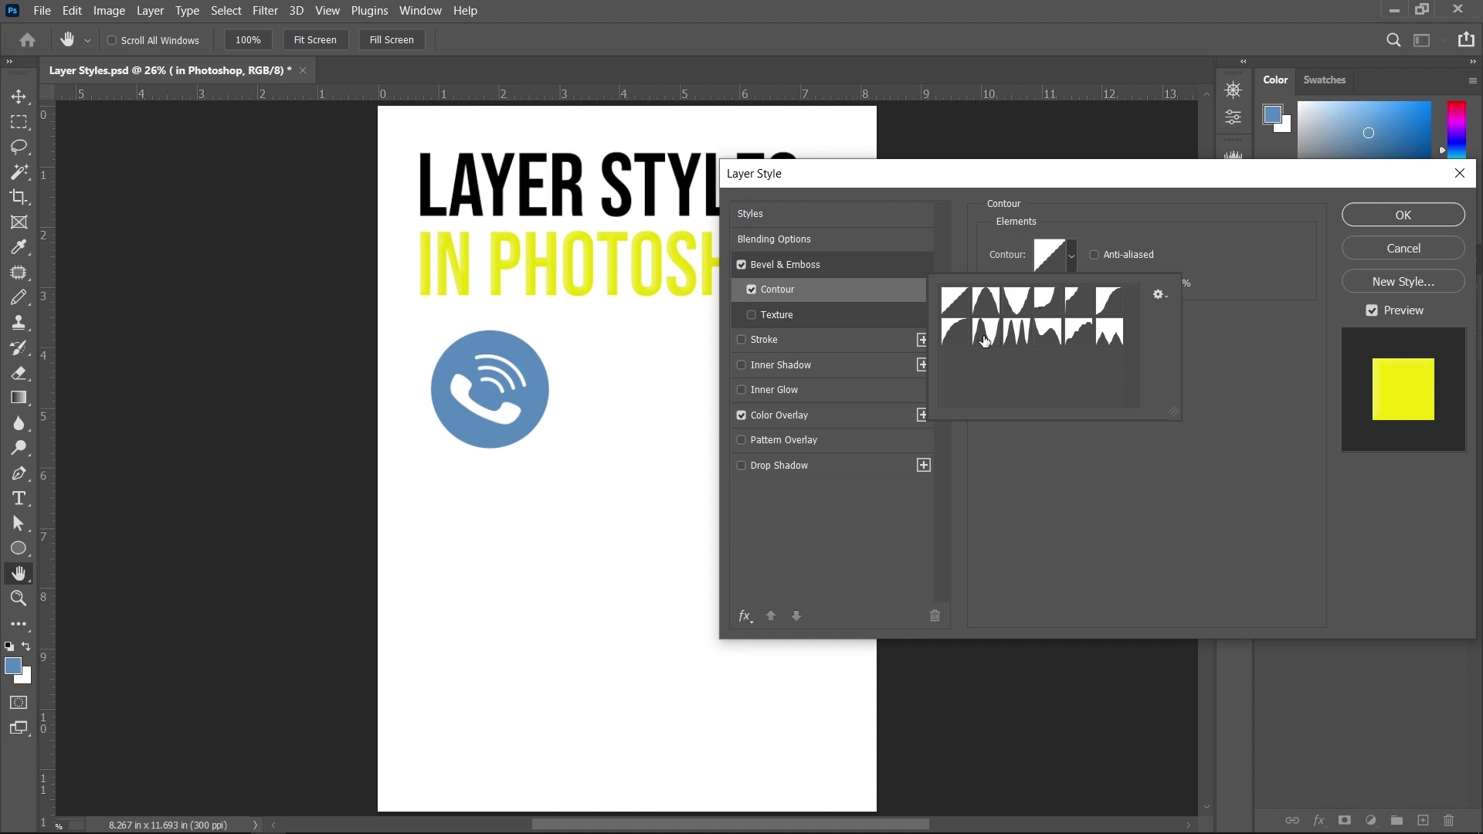
{"action": "left_click", "coordinate": [985, 336]}
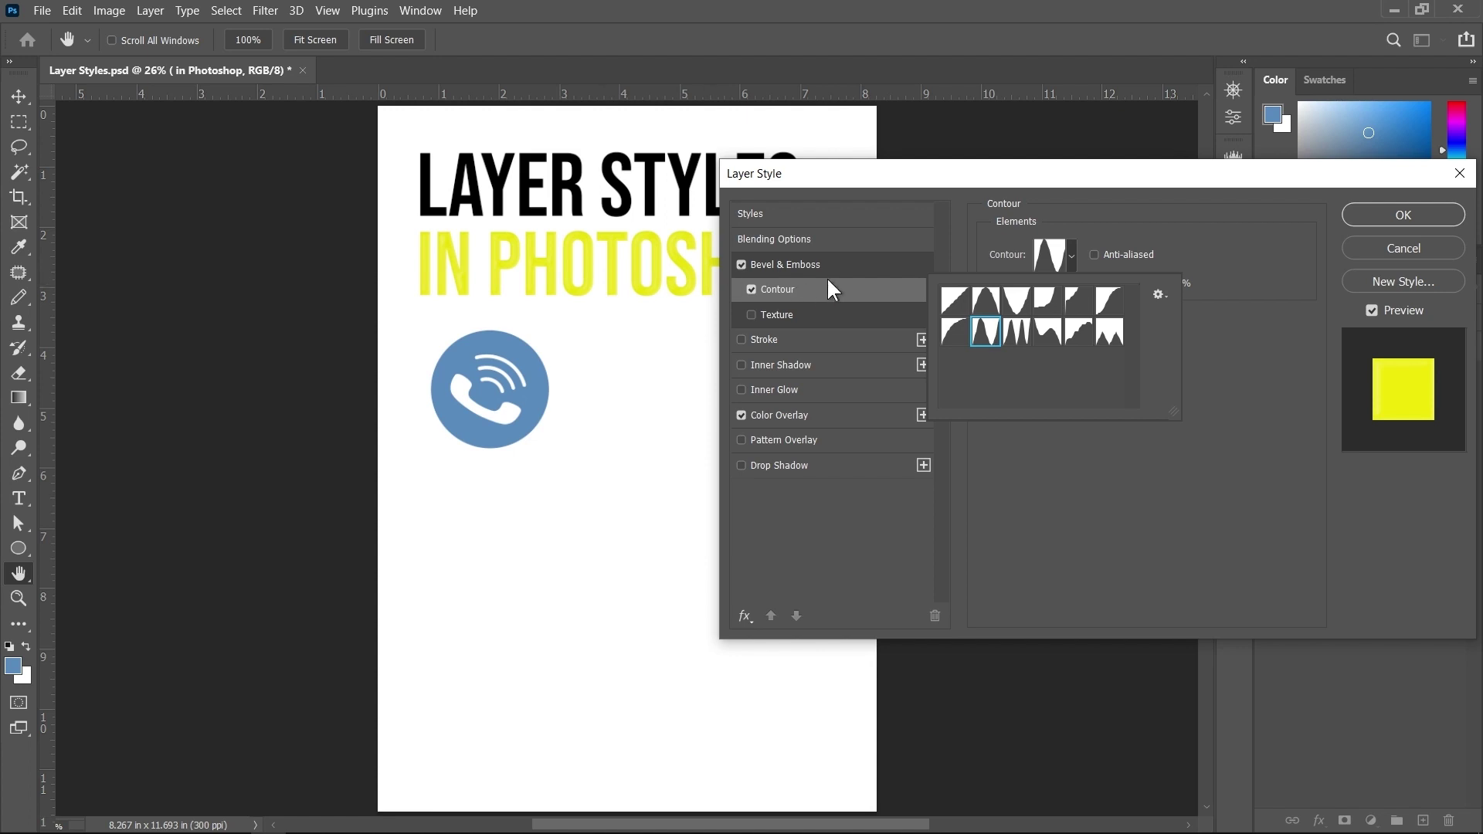
Step: Change the bevel lighting to a 78° angle and 21° altitude
{"action": "left_click", "coordinate": [807, 264]}
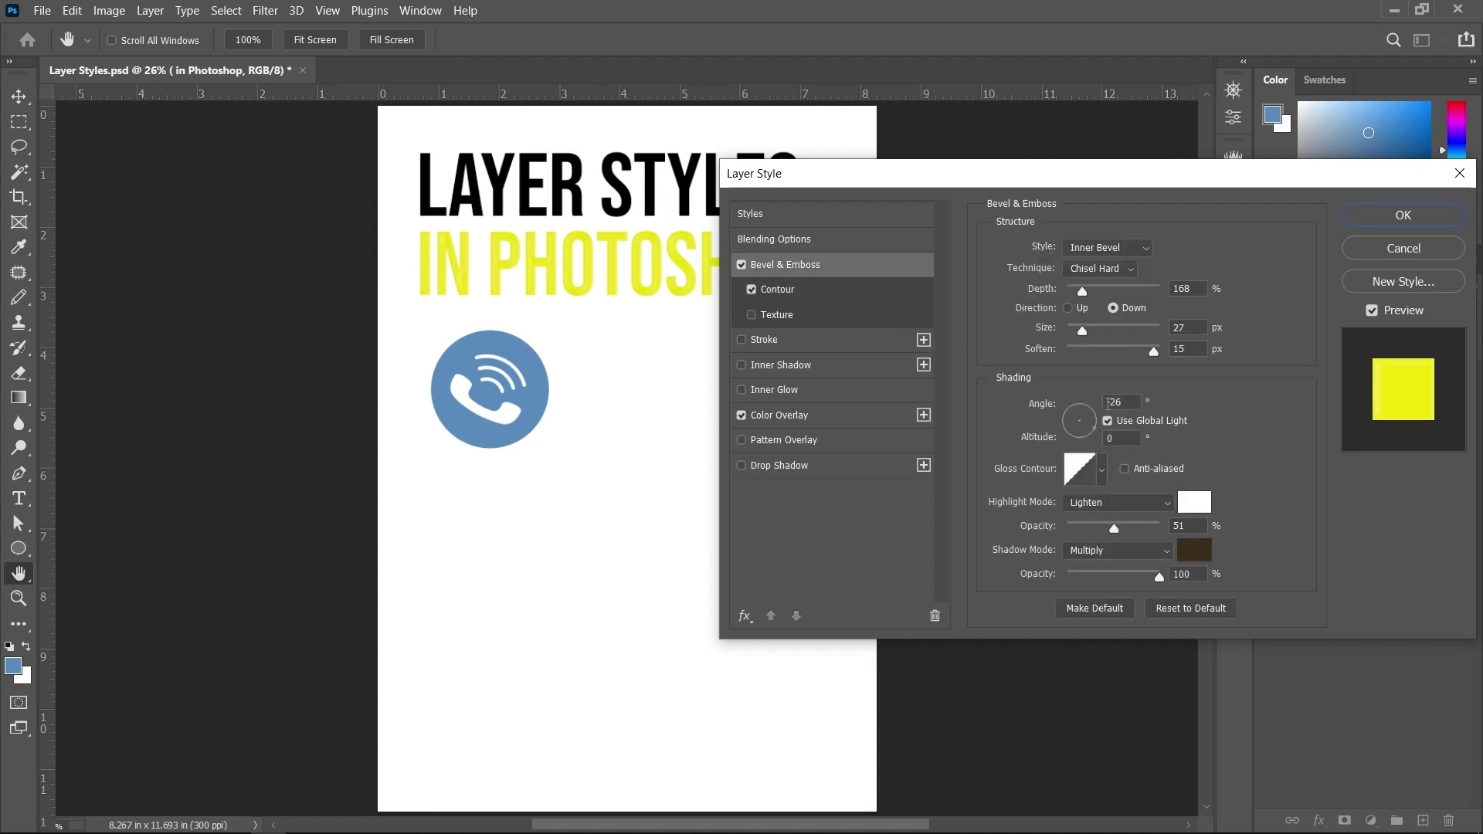
{"action": "left_click", "coordinate": [1140, 402]}
{"action": "type", "text": "90"}
{"action": "type", "text": "5"}
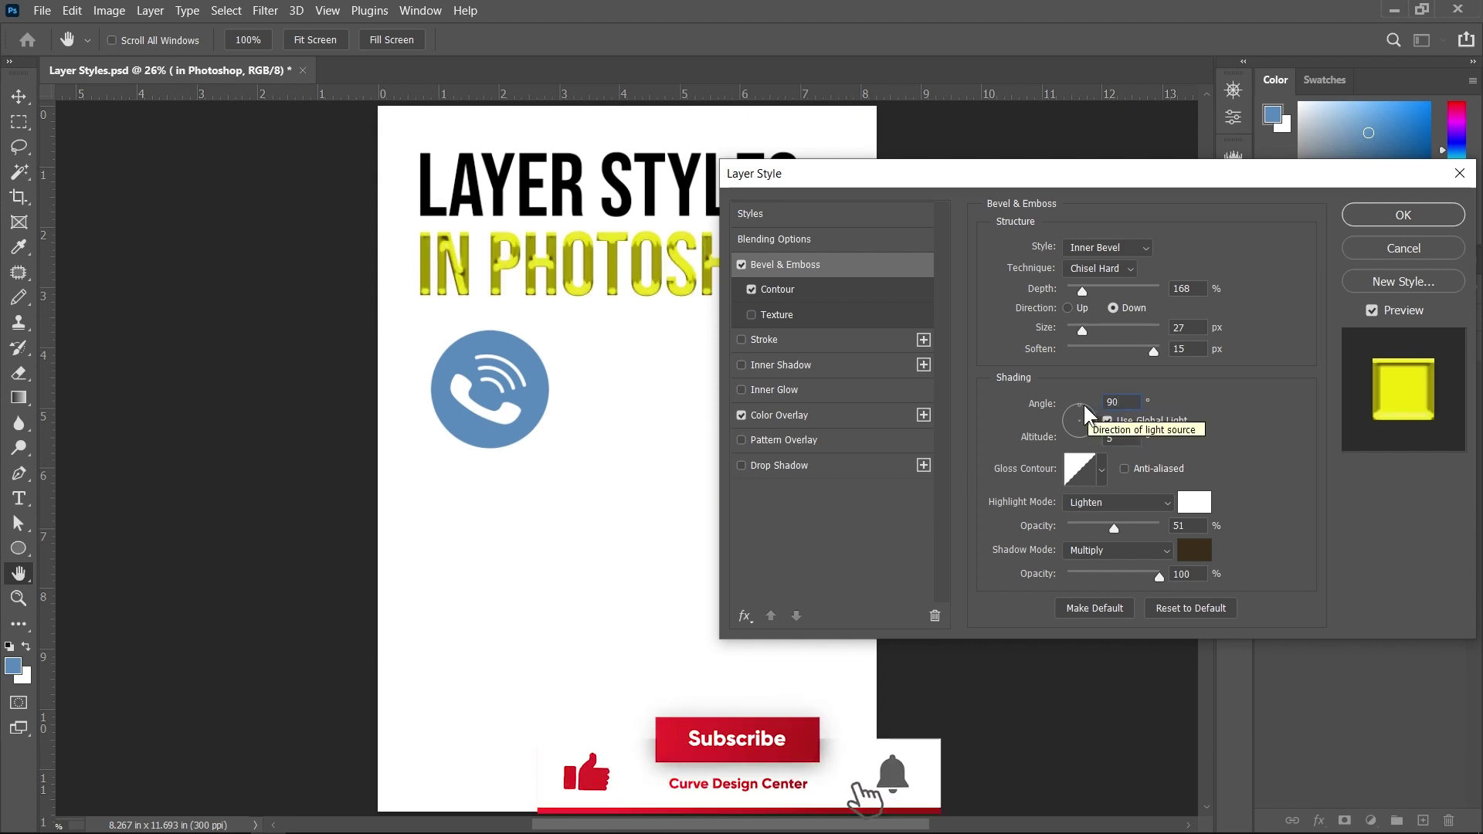
{"action": "left_click_drag", "start_coordinate": [1100, 414], "coordinate": [1090, 417]}
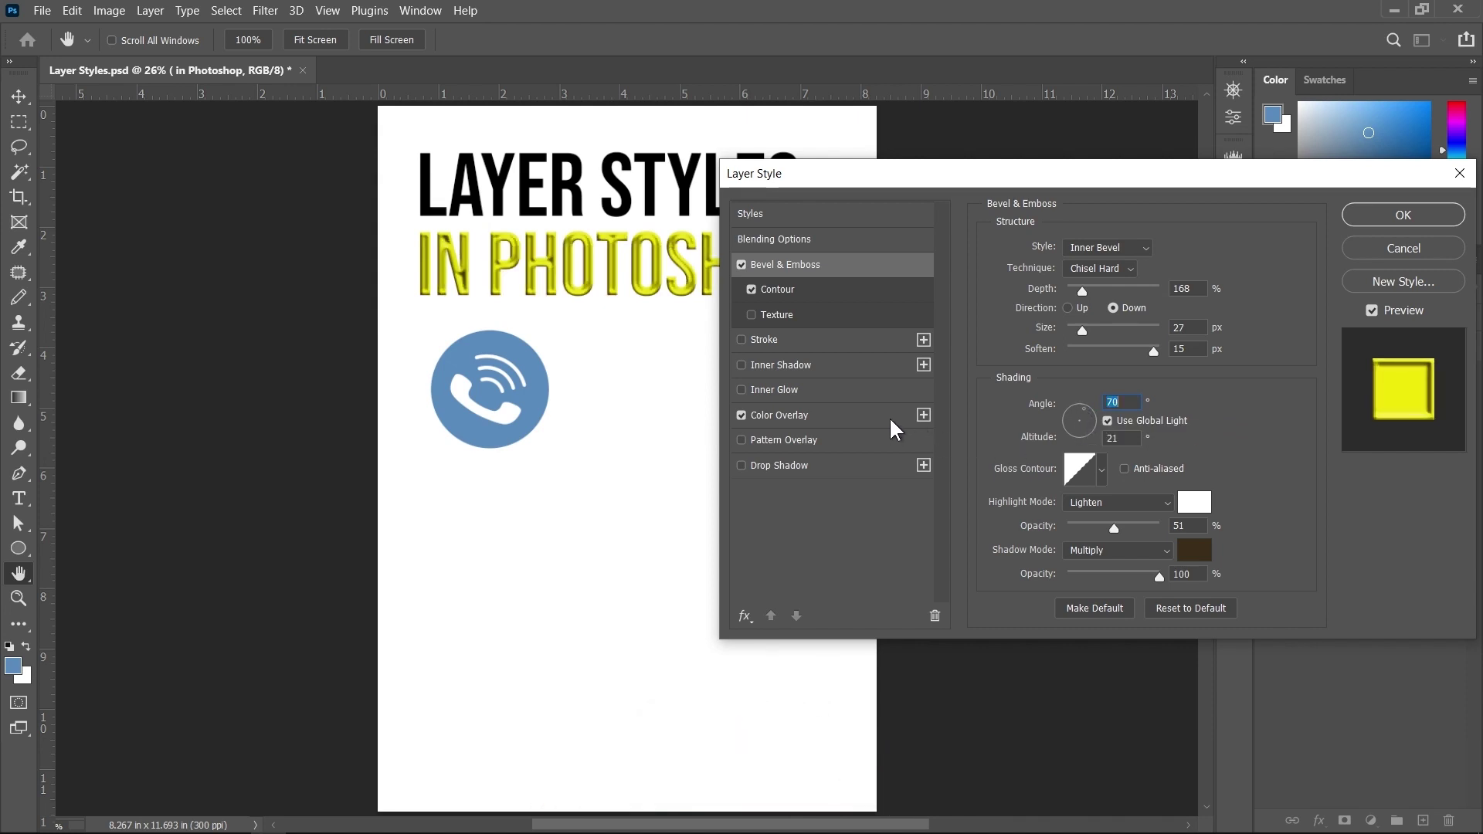
Step: Switch the bevel contour from Linear to the Cone preset
{"action": "left_click", "coordinate": [779, 288]}
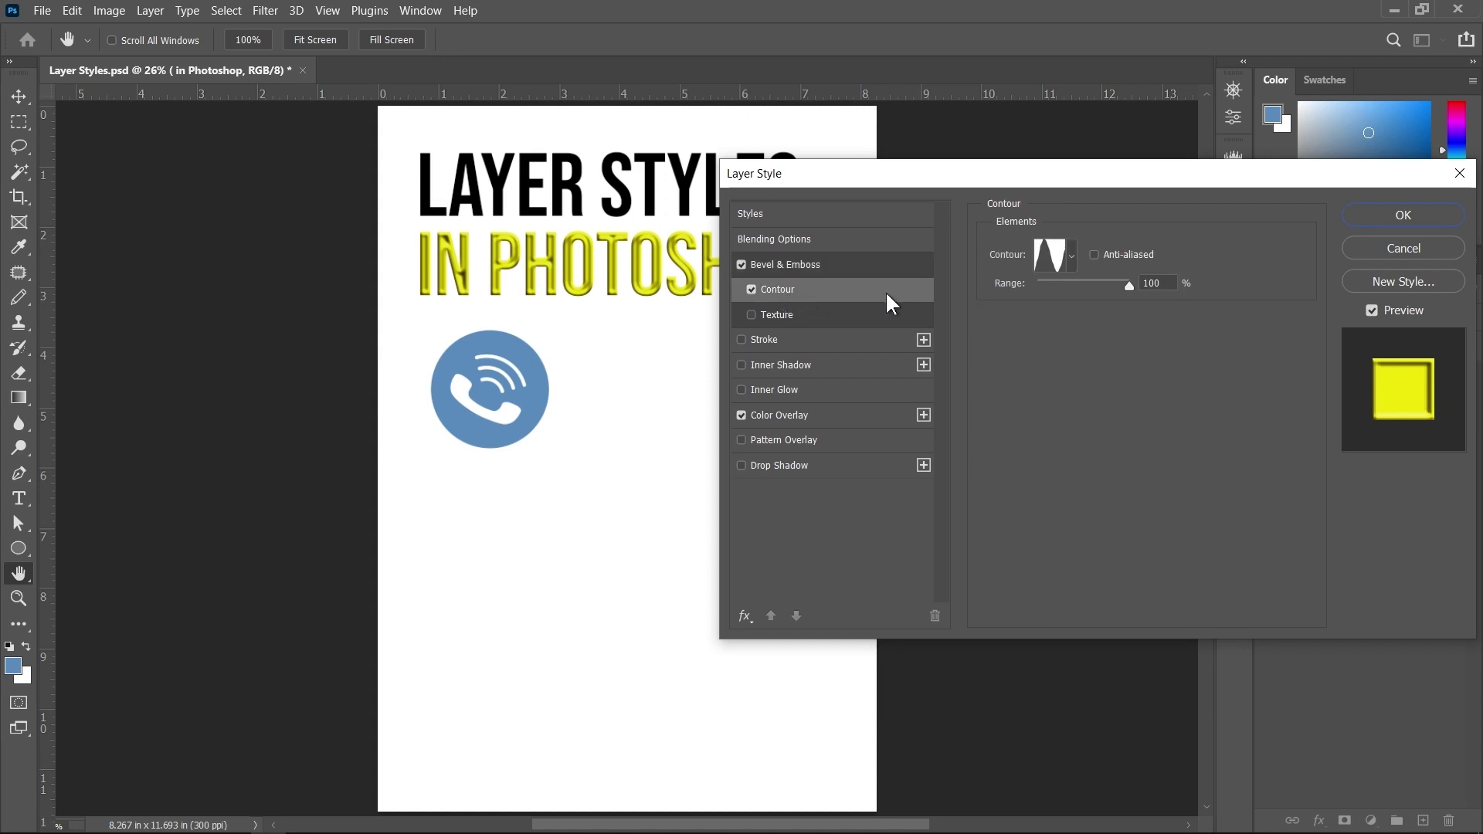
{"action": "left_click", "coordinate": [1072, 258]}
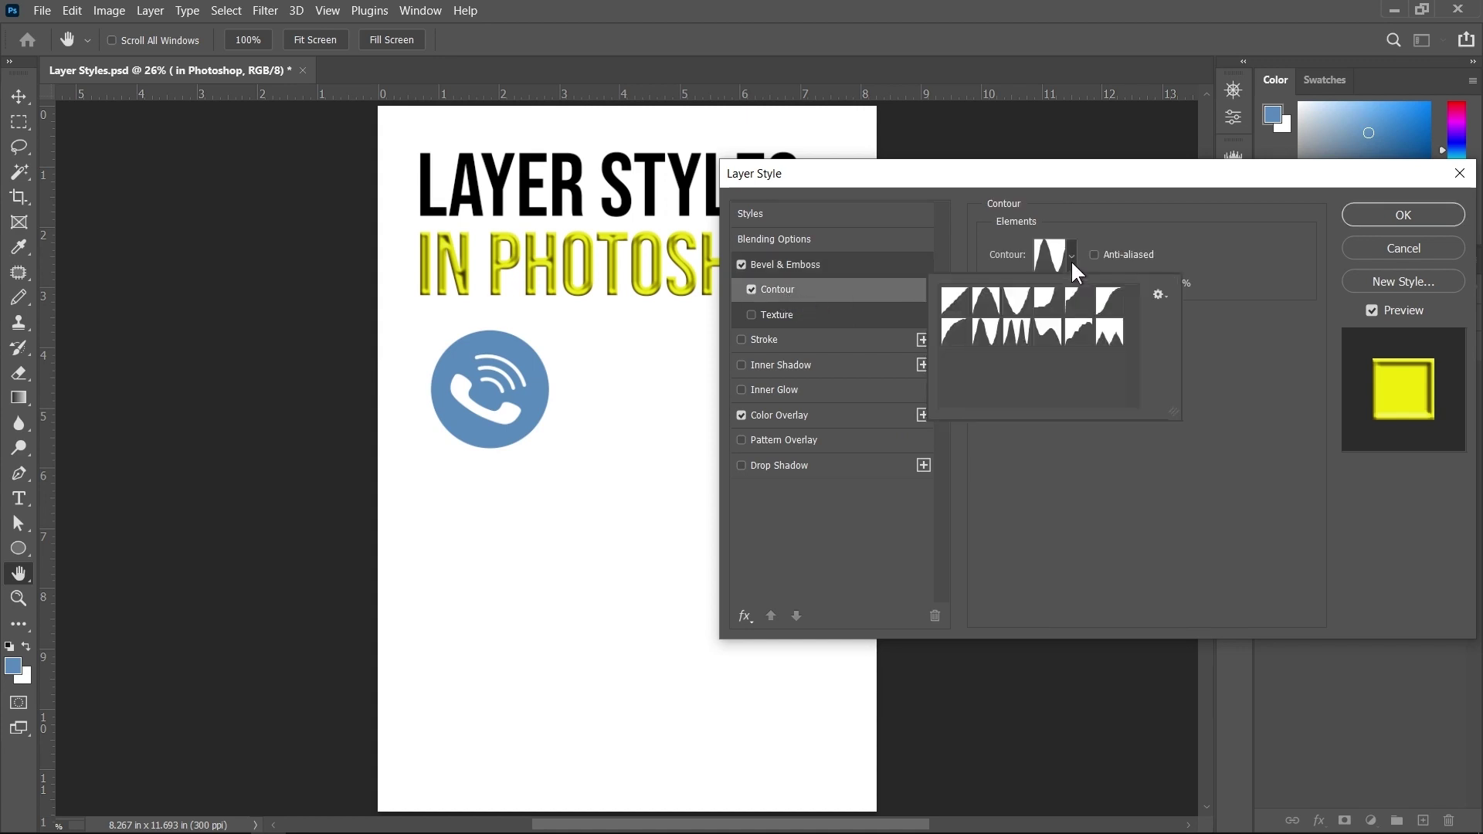
{"action": "left_click", "coordinate": [956, 301]}
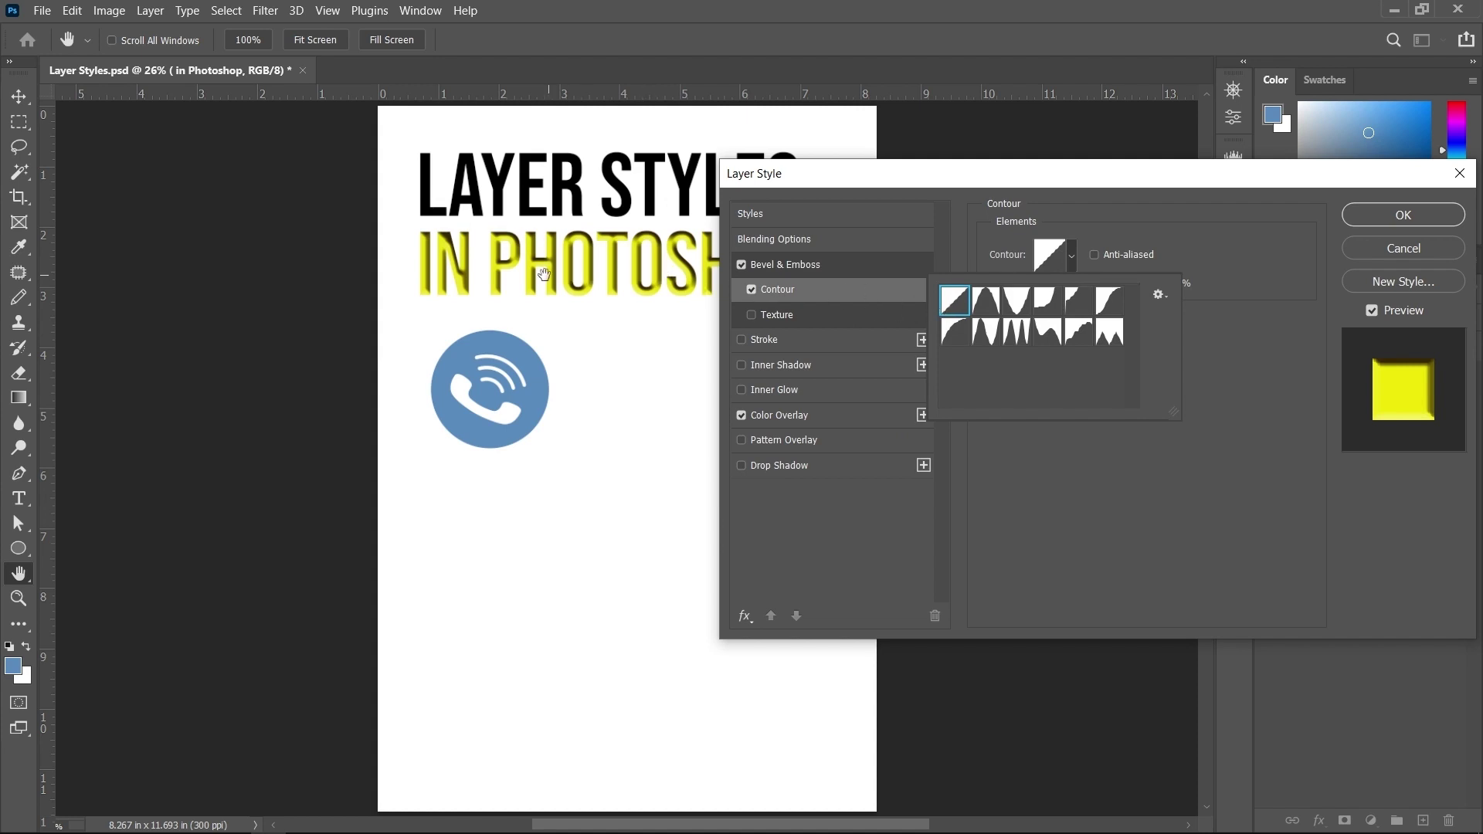
{"action": "left_click", "coordinate": [986, 306]}
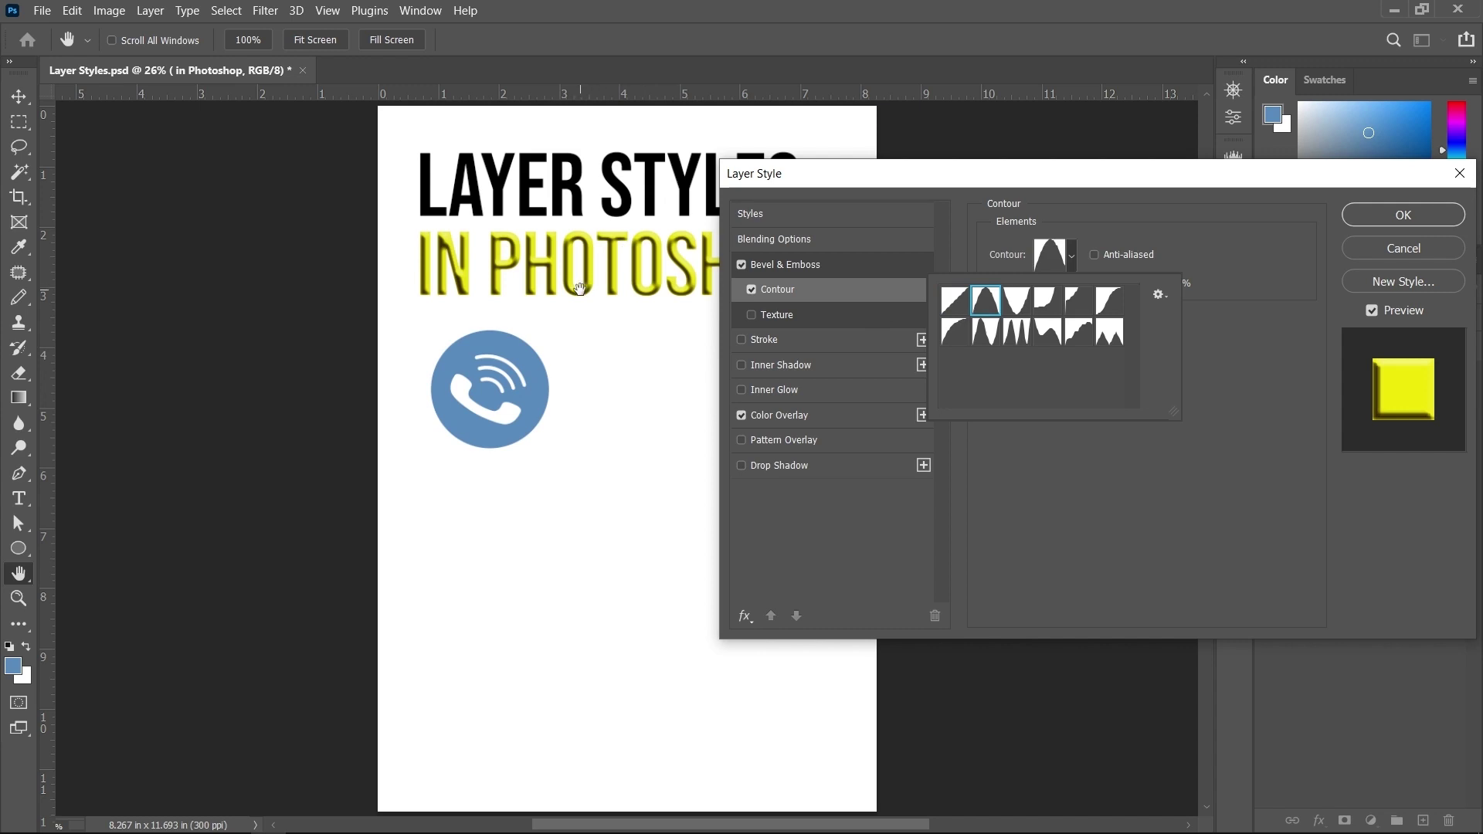
Step: Add a pattern Texture at 100% scale and +100 depth to the bevel, and commit the style
{"action": "left_click", "coordinate": [795, 315]}
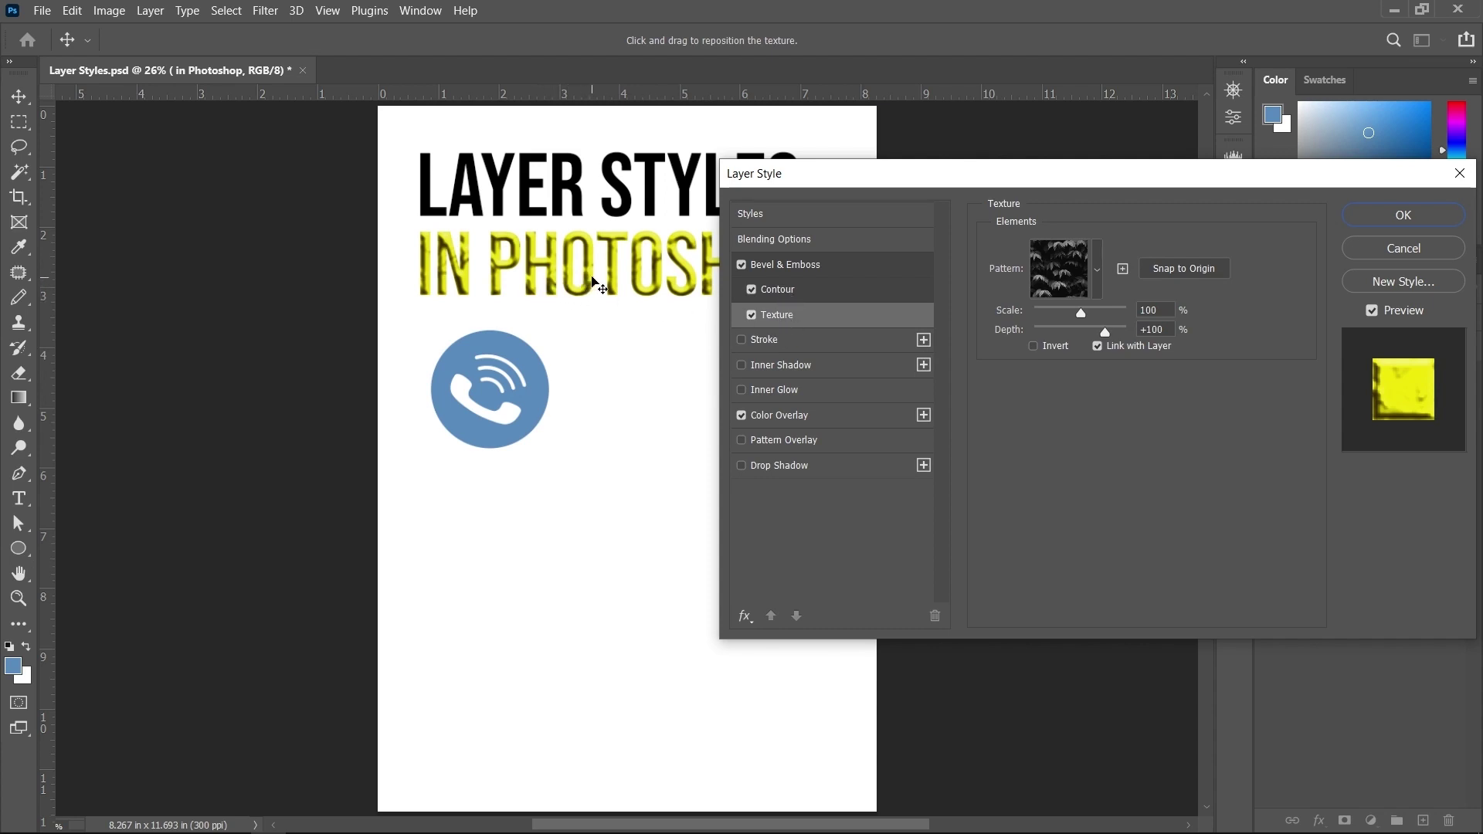
{"action": "left_click", "coordinate": [1368, 216]}
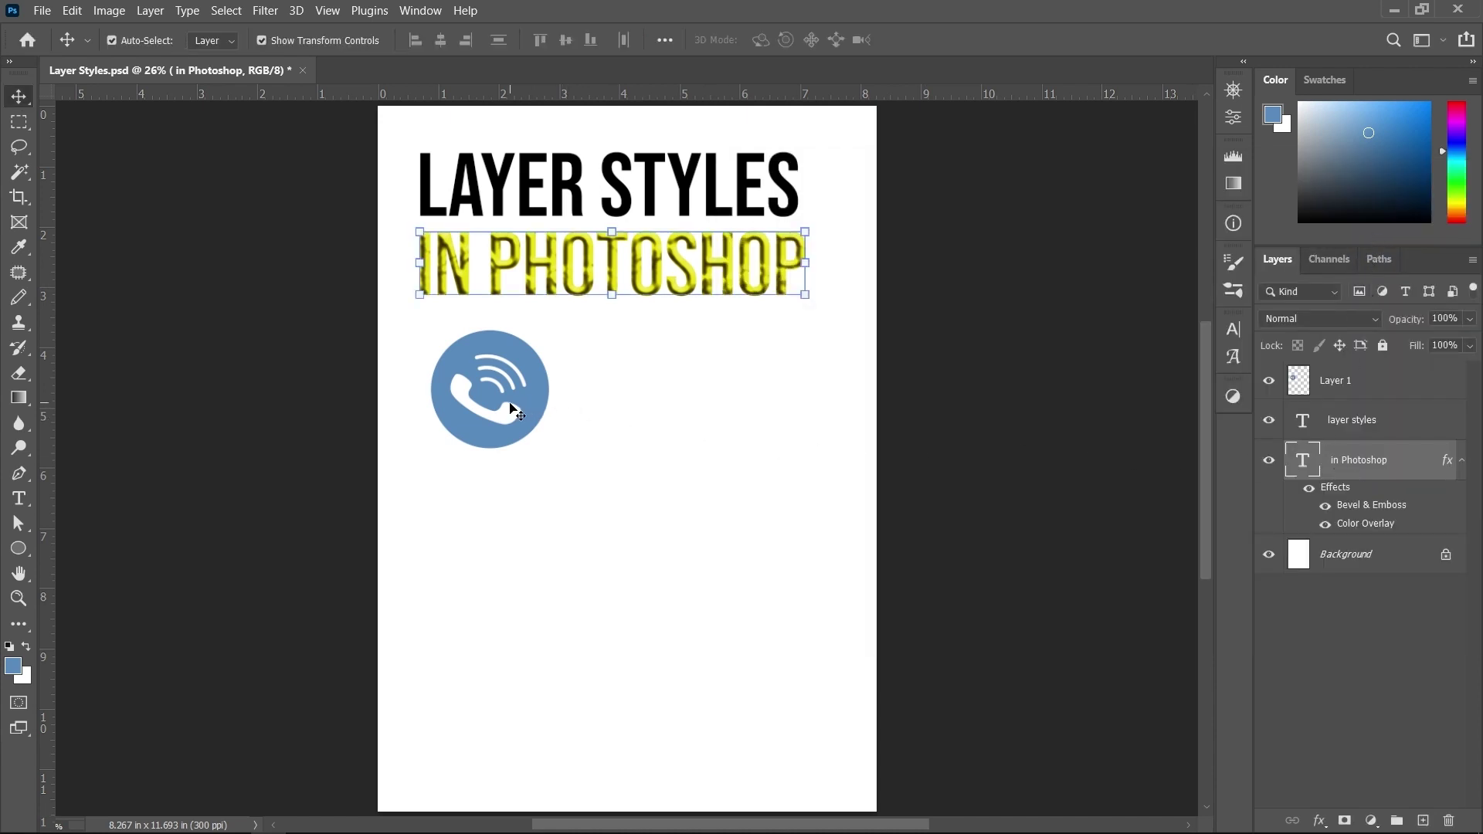
Step: Copy the 'in Photoshop' layer style and paste it onto the phone icon's Layer 1
{"action": "right_click", "coordinate": [1413, 460]}
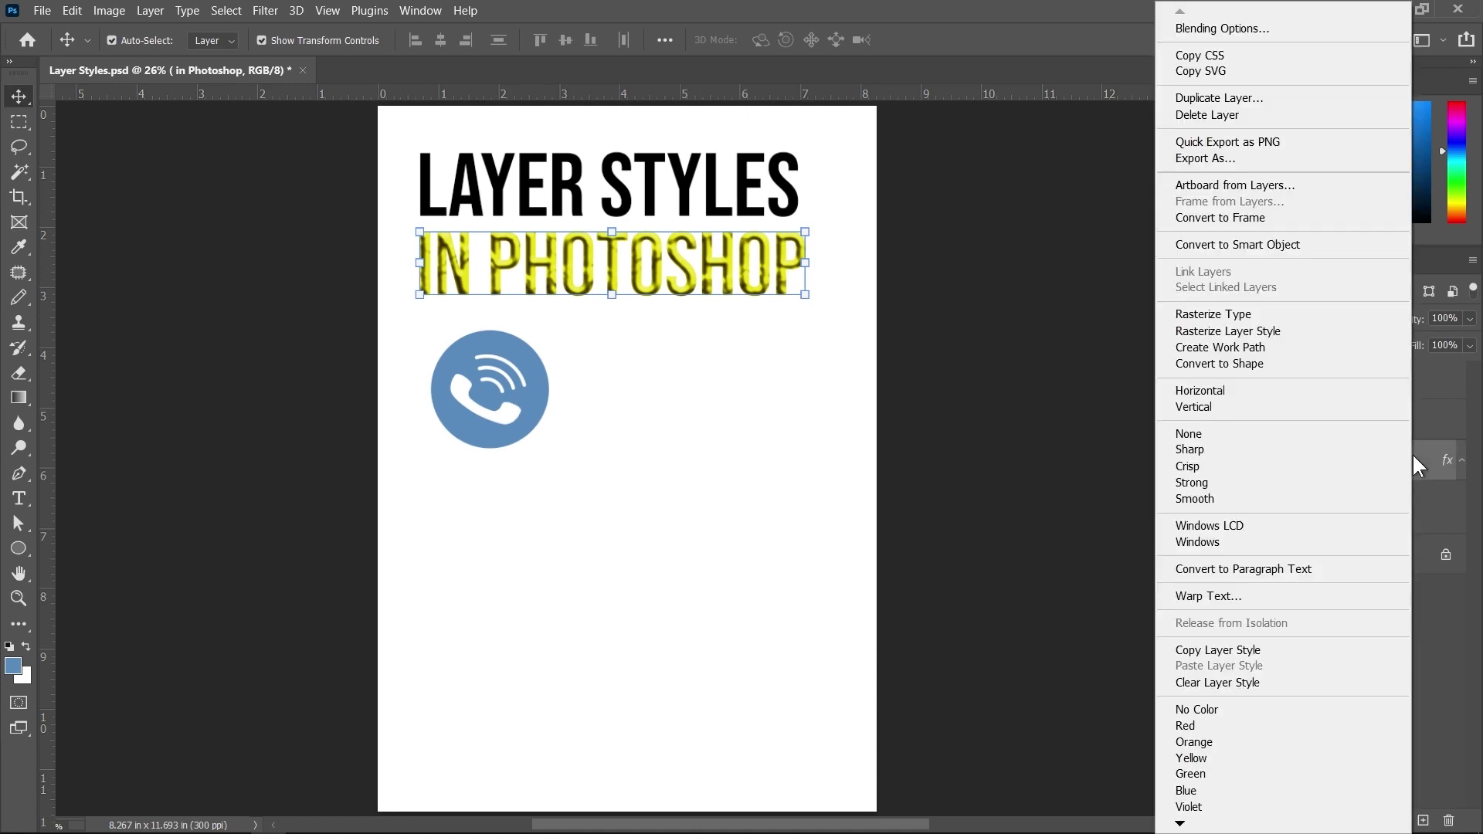
{"action": "left_click", "coordinate": [1241, 651]}
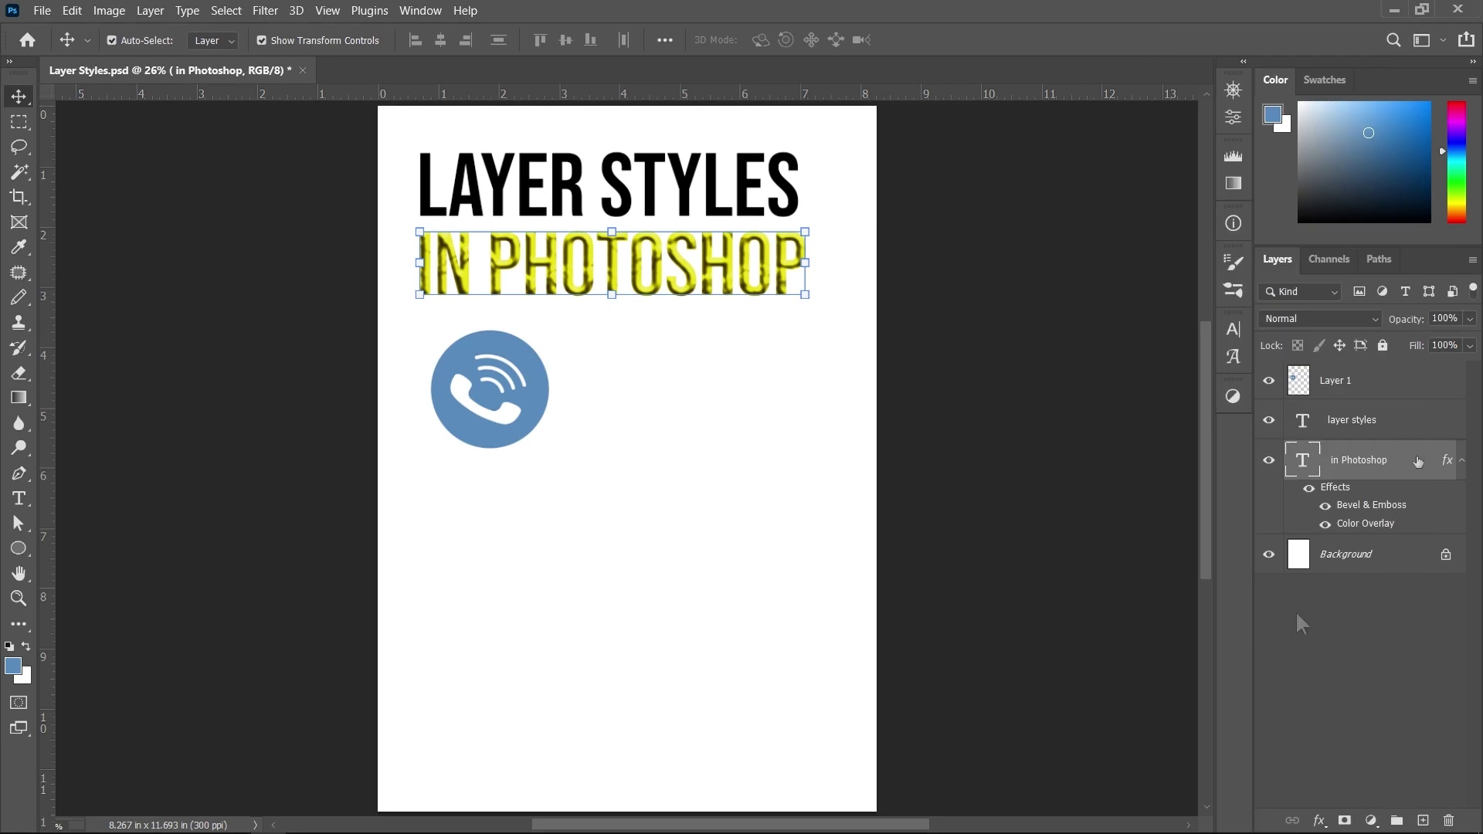
{"action": "left_click", "coordinate": [487, 434]}
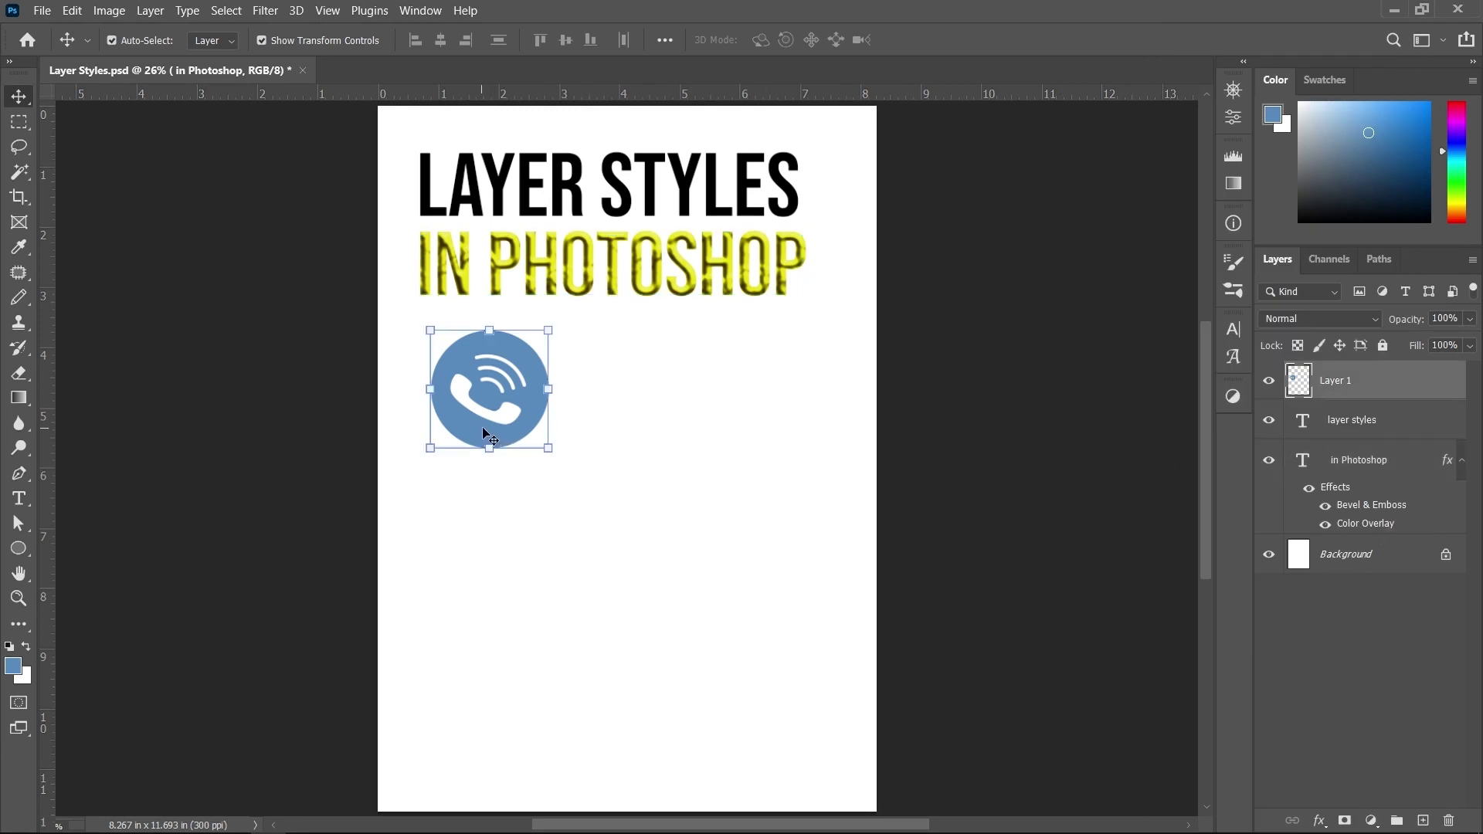
{"action": "right_click", "coordinate": [1415, 385]}
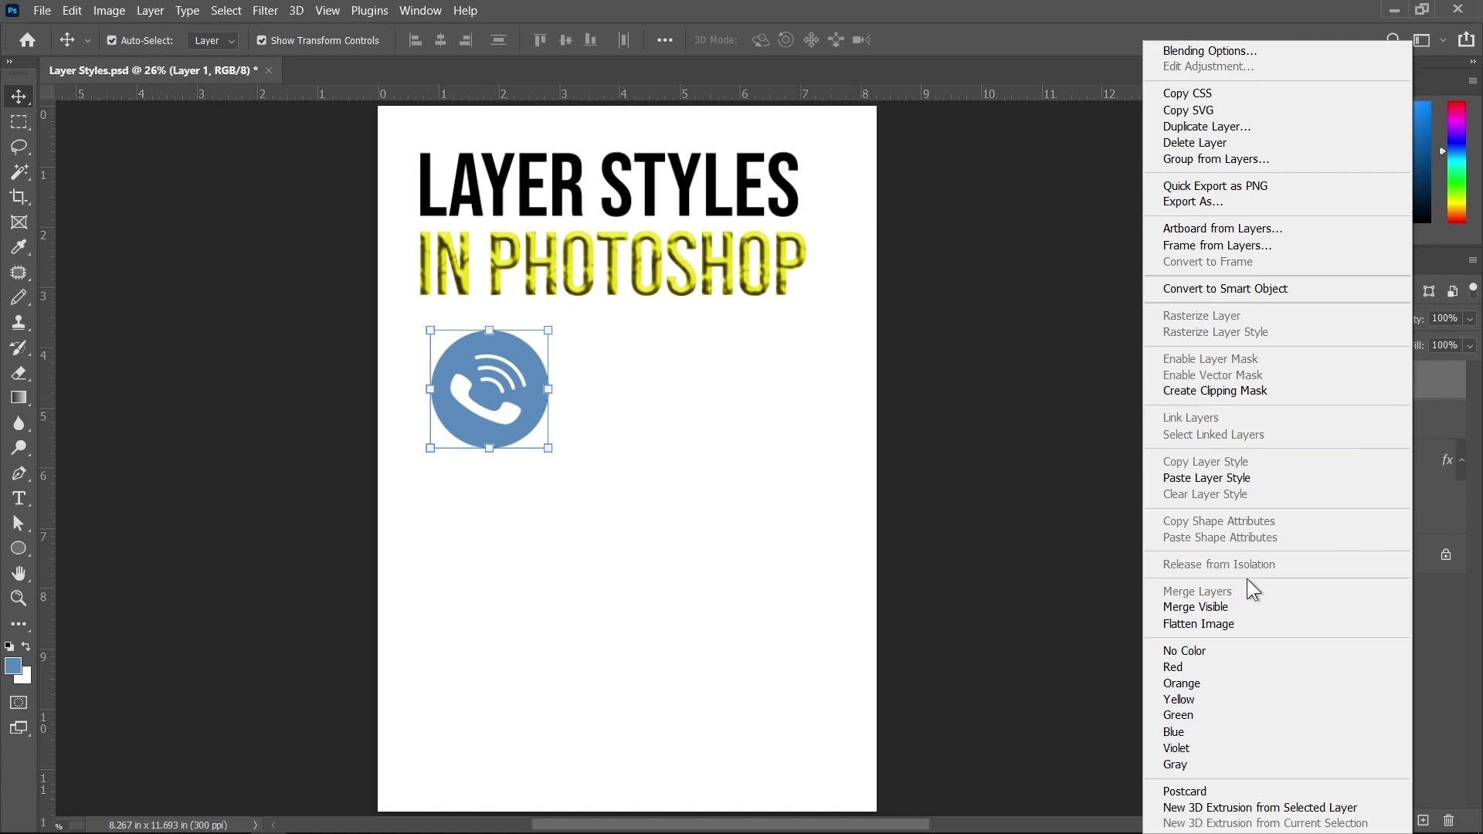
{"action": "left_click", "coordinate": [1266, 478]}
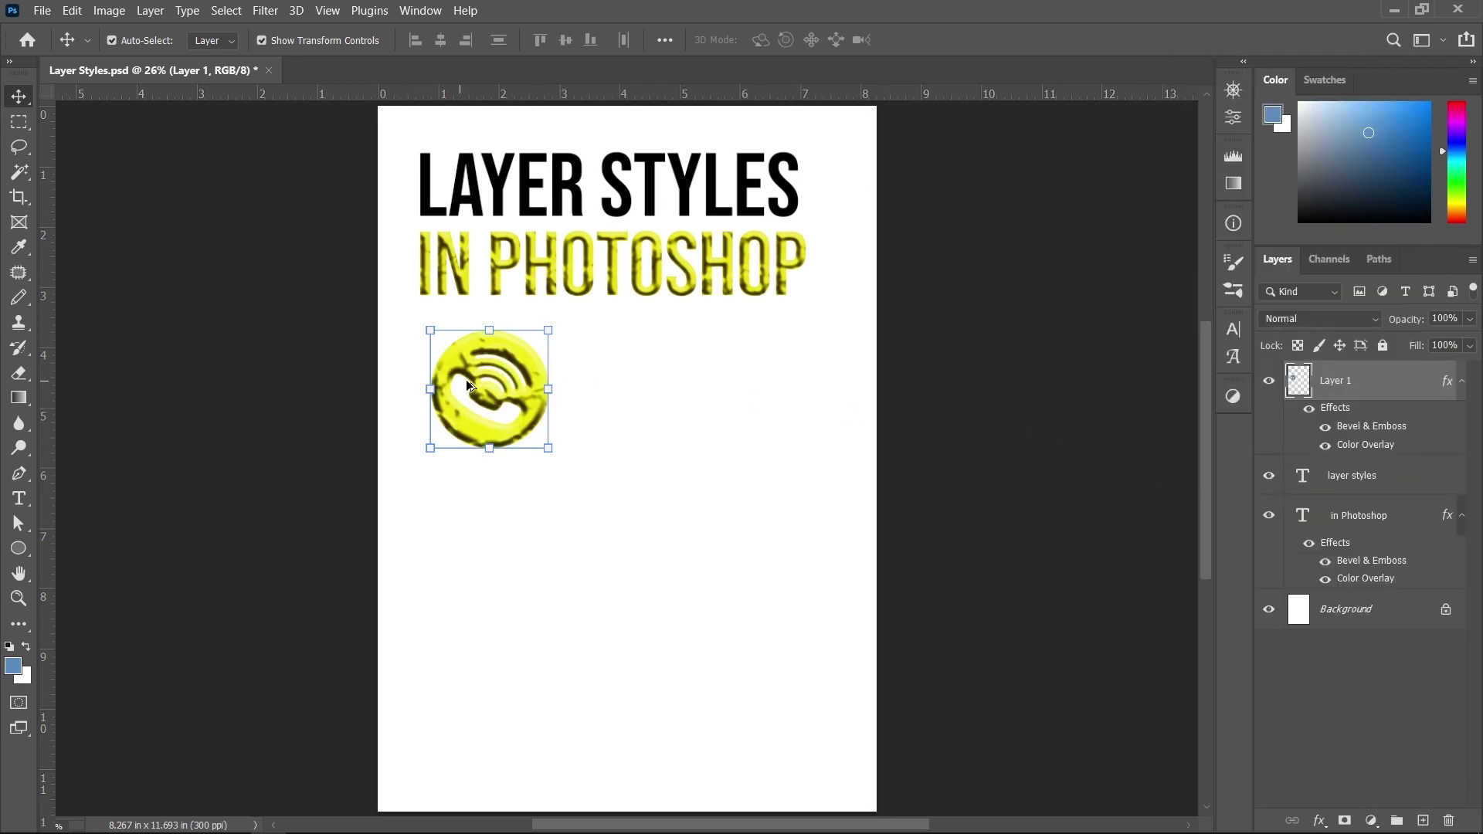
Step: In Layer 1's Bevel & Emboss, set Direction Up, Size 18 px, Soften 16 px and Depth 667%
{"action": "scroll", "coordinate": [466, 378], "scroll_direction": "up", "scroll_amount": 5}
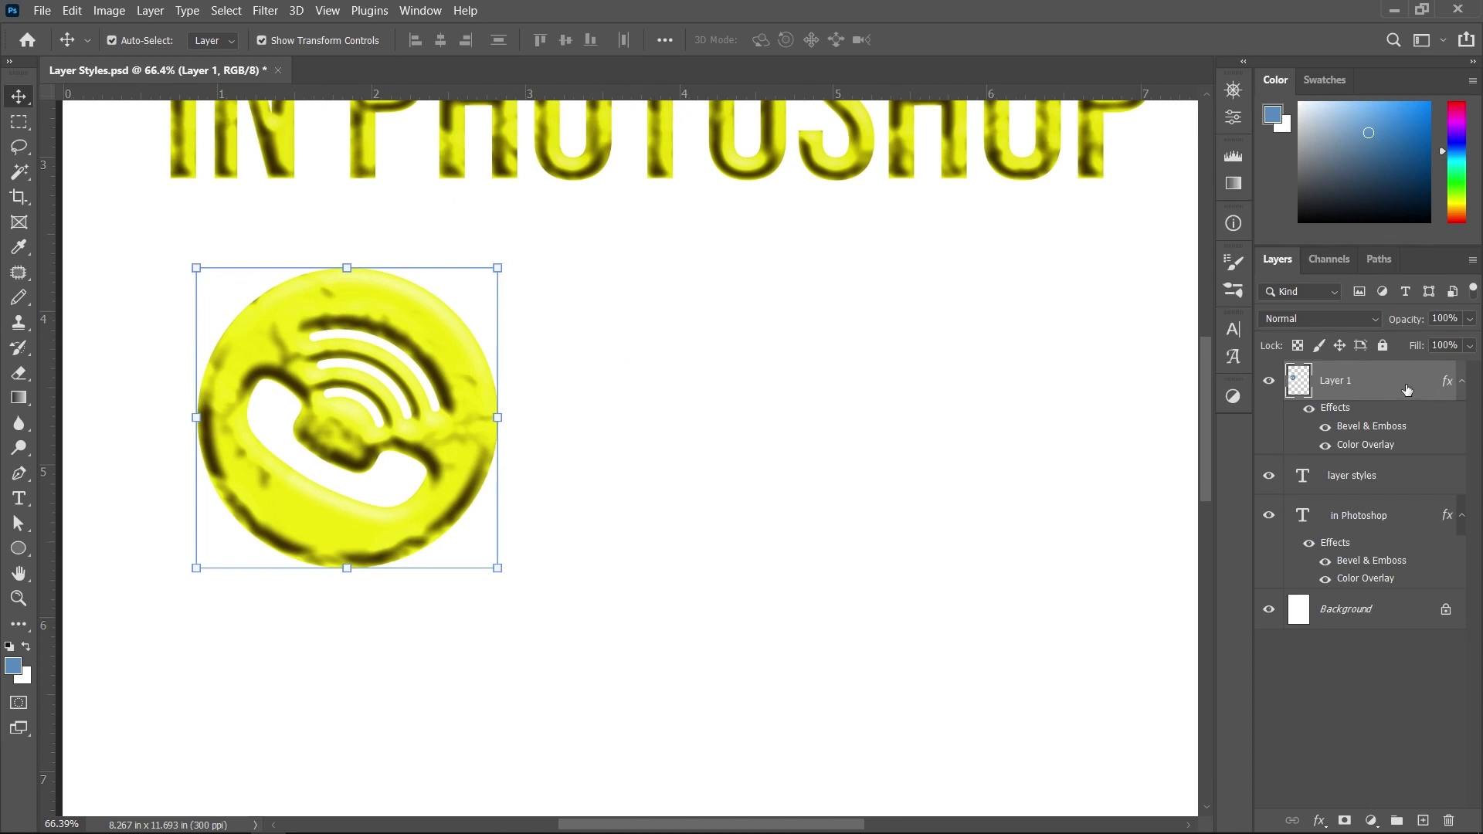
{"action": "double_click", "coordinate": [1406, 390]}
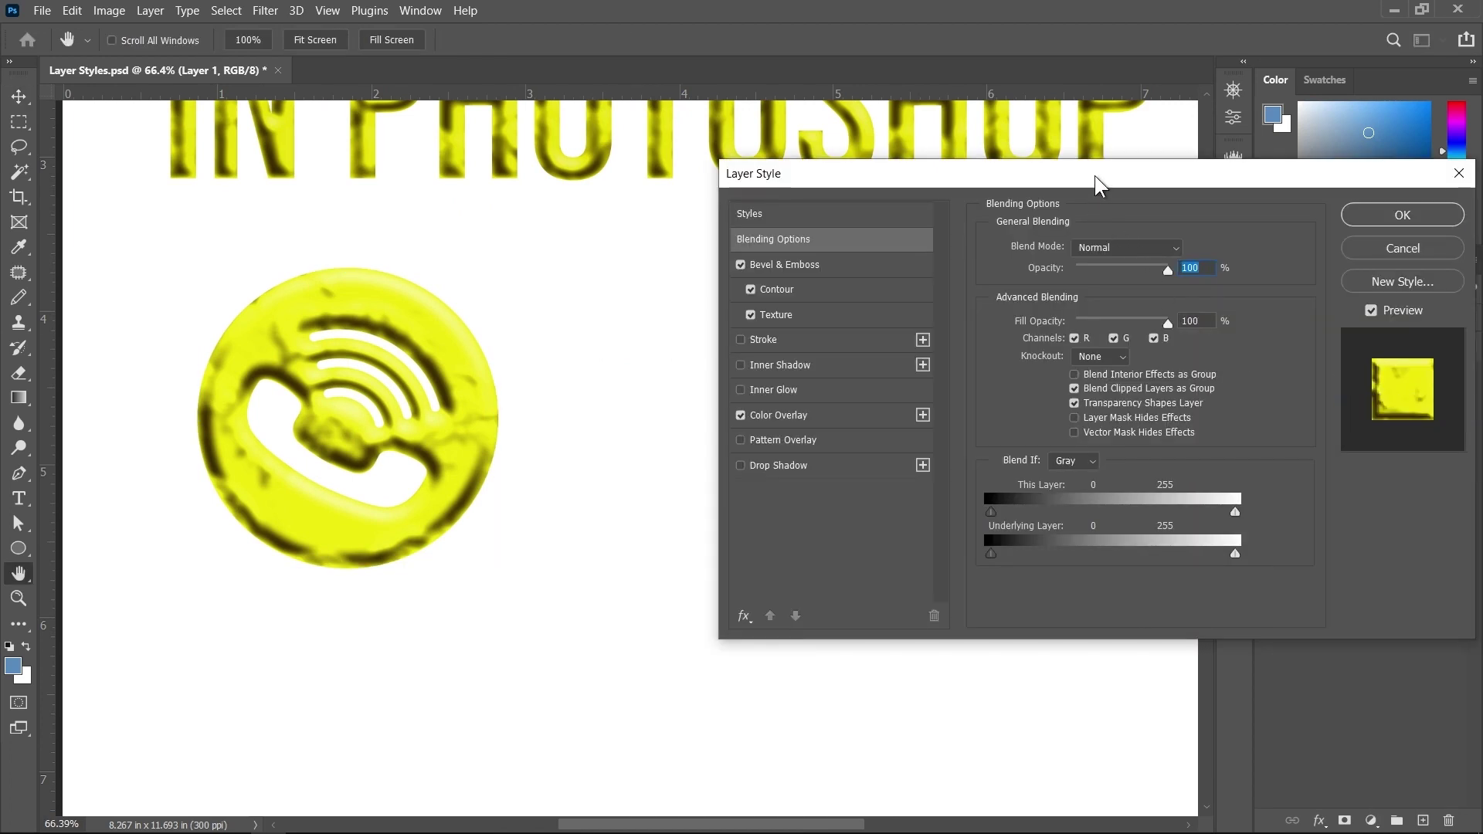
{"action": "left_click_drag", "start_coordinate": [1095, 175], "coordinate": [1028, 178]}
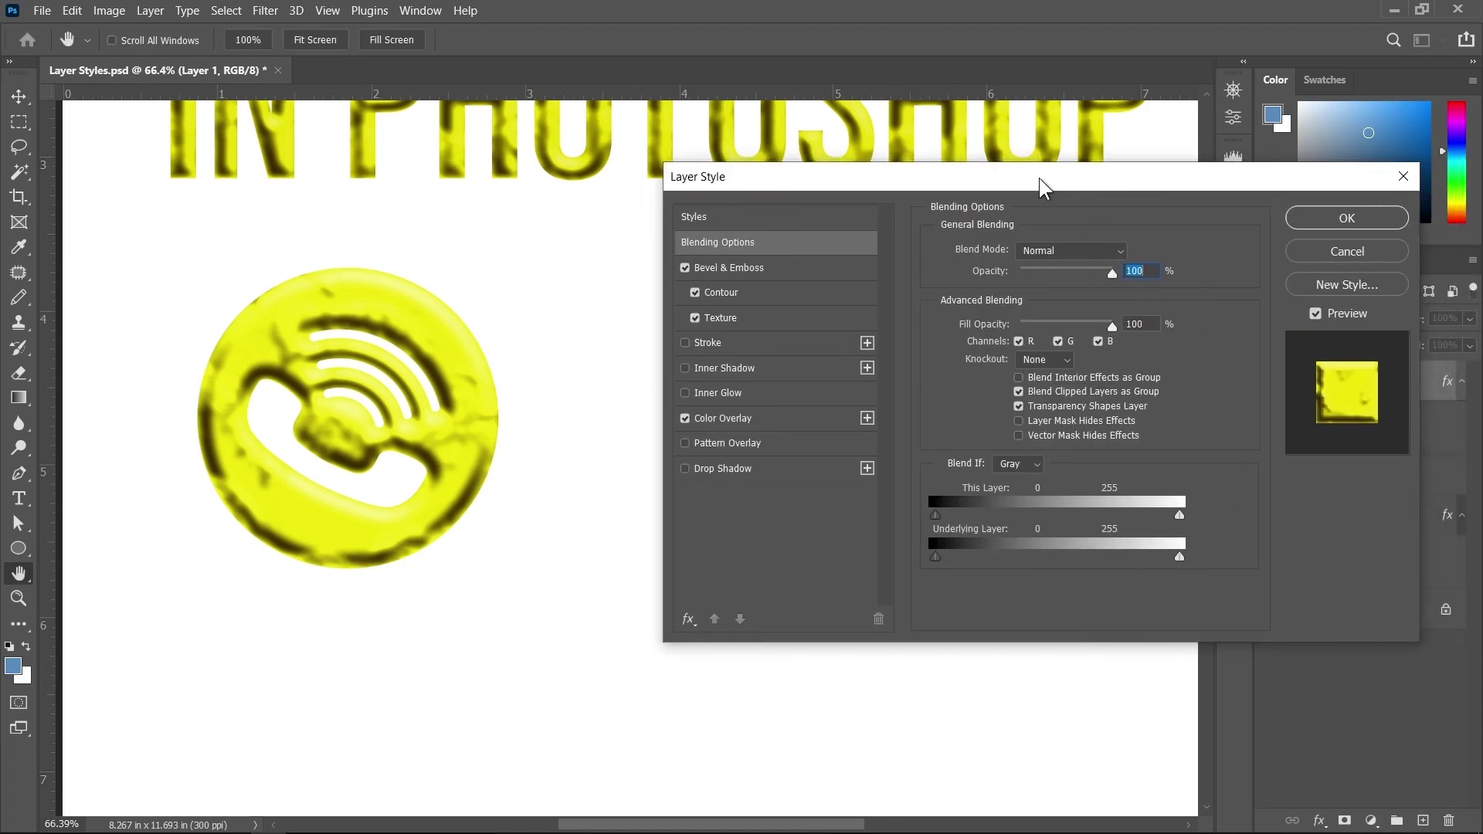
{"action": "left_click", "coordinate": [726, 269]}
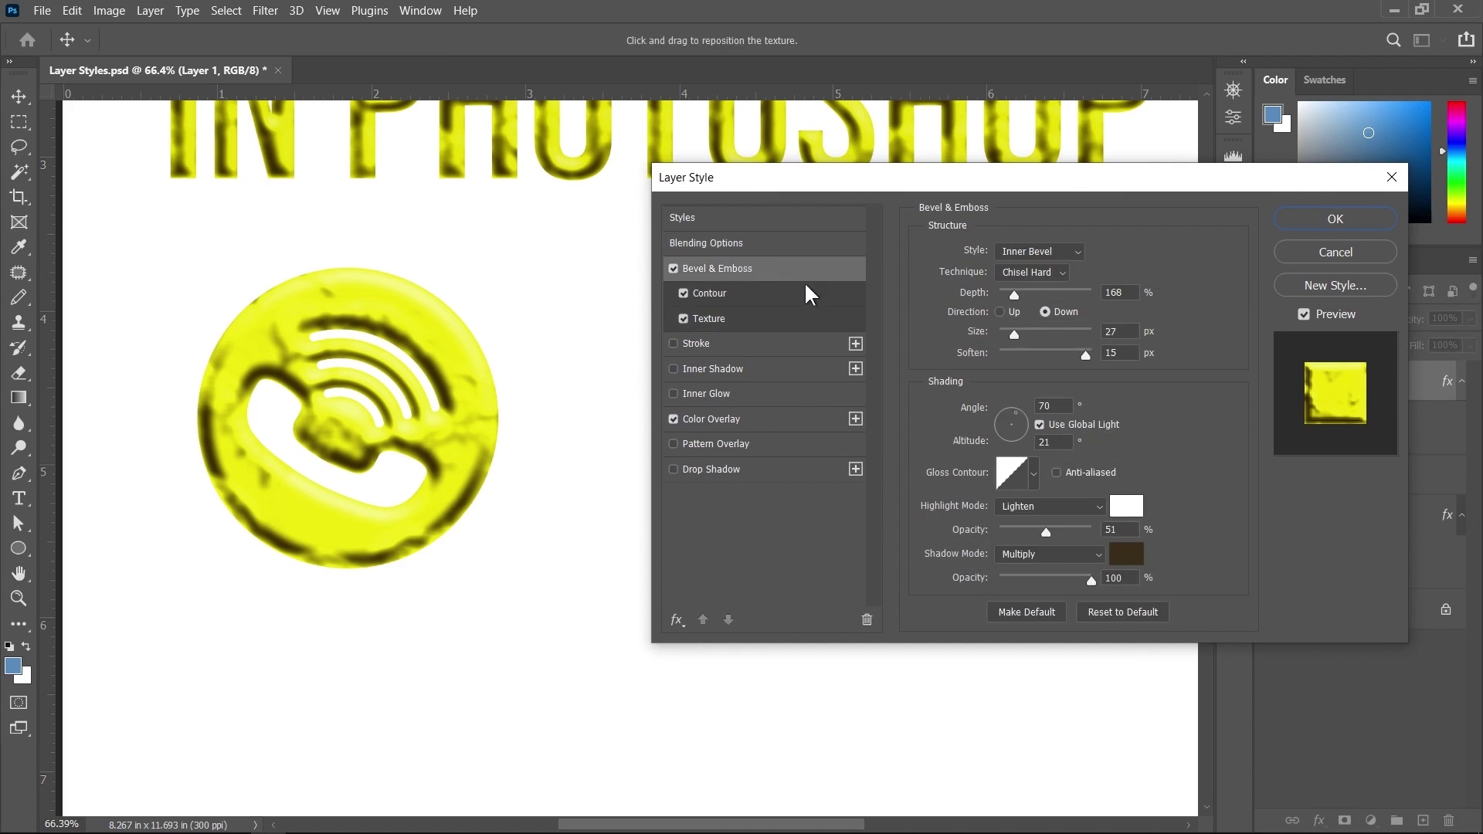
{"action": "mouse_move", "coordinate": [1018, 333]}
{"action": "left_mouse_down"}
{"action": "mouse_move", "coordinate": [1003, 293]}
{"action": "mouse_move", "coordinate": [1028, 295]}
{"action": "left_mouse_up"}
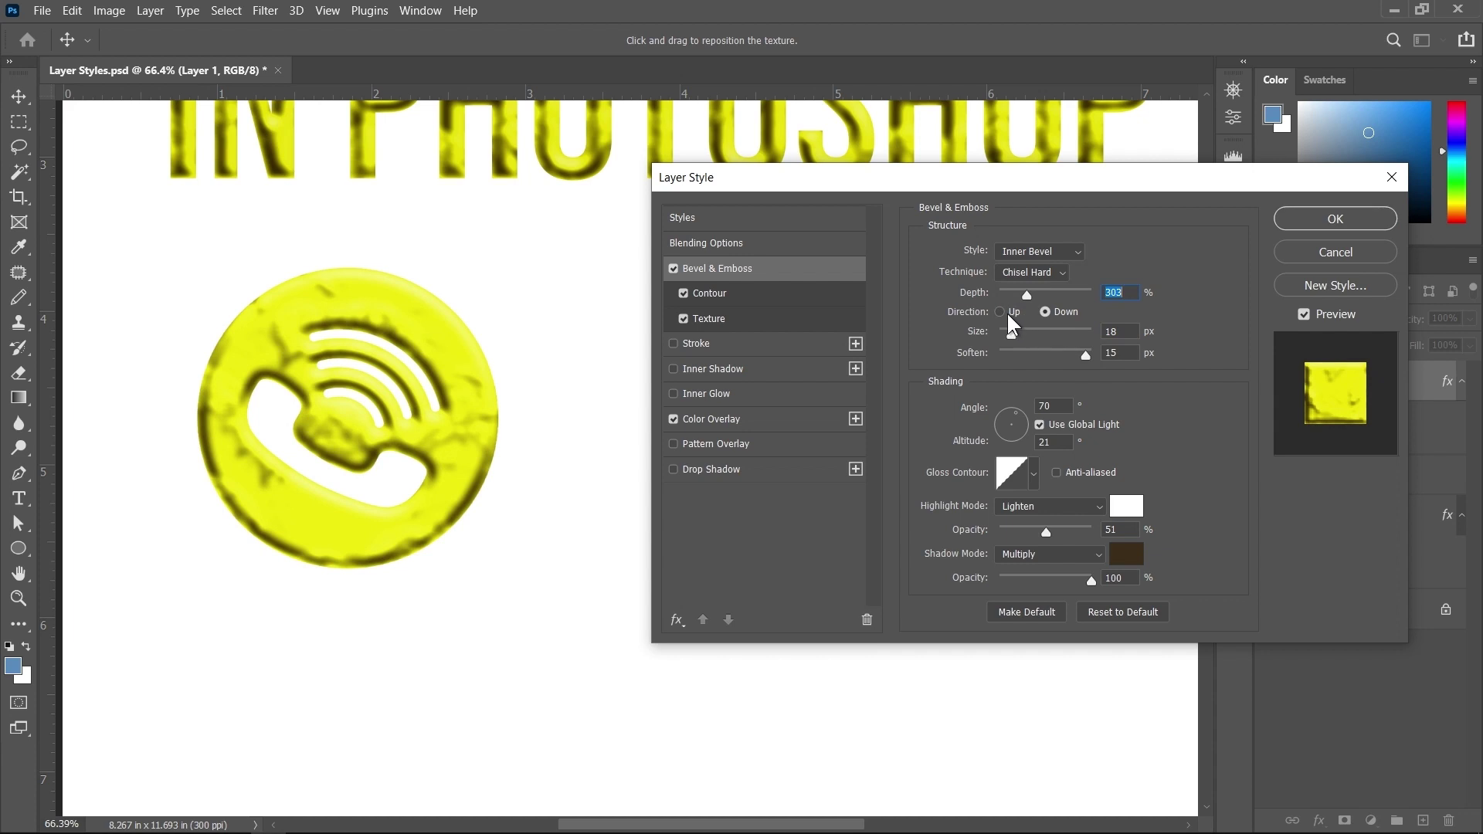
{"action": "left_click", "coordinate": [1007, 312]}
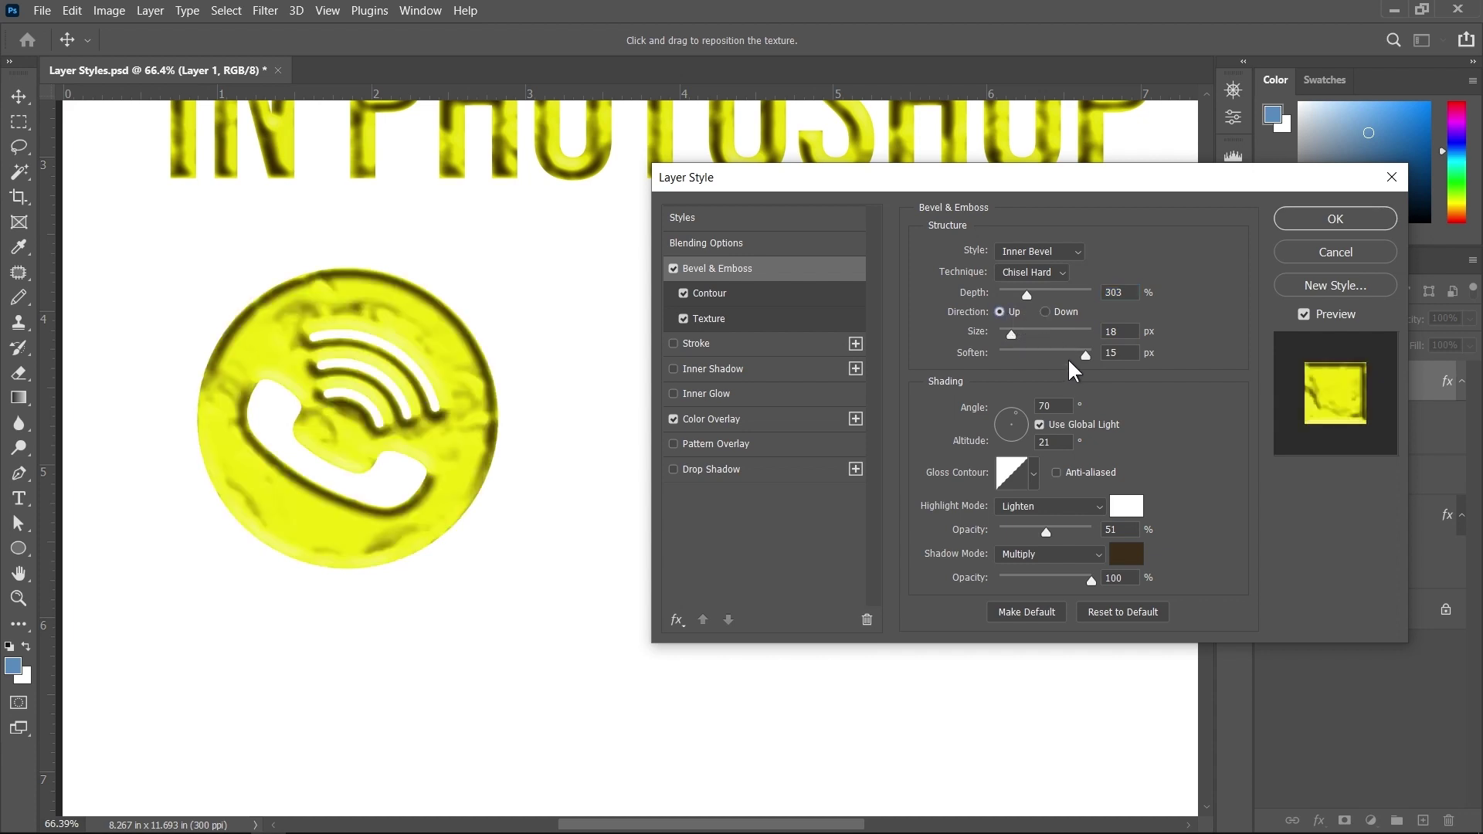
{"action": "left_click_drag", "start_coordinate": [1087, 362], "coordinate": [1093, 356]}
{"action": "mouse_move", "coordinate": [1027, 295]}
{"action": "left_mouse_down"}
{"action": "mouse_move", "coordinate": [1116, 292]}
{"action": "mouse_move", "coordinate": [1066, 298]}
{"action": "left_mouse_up"}
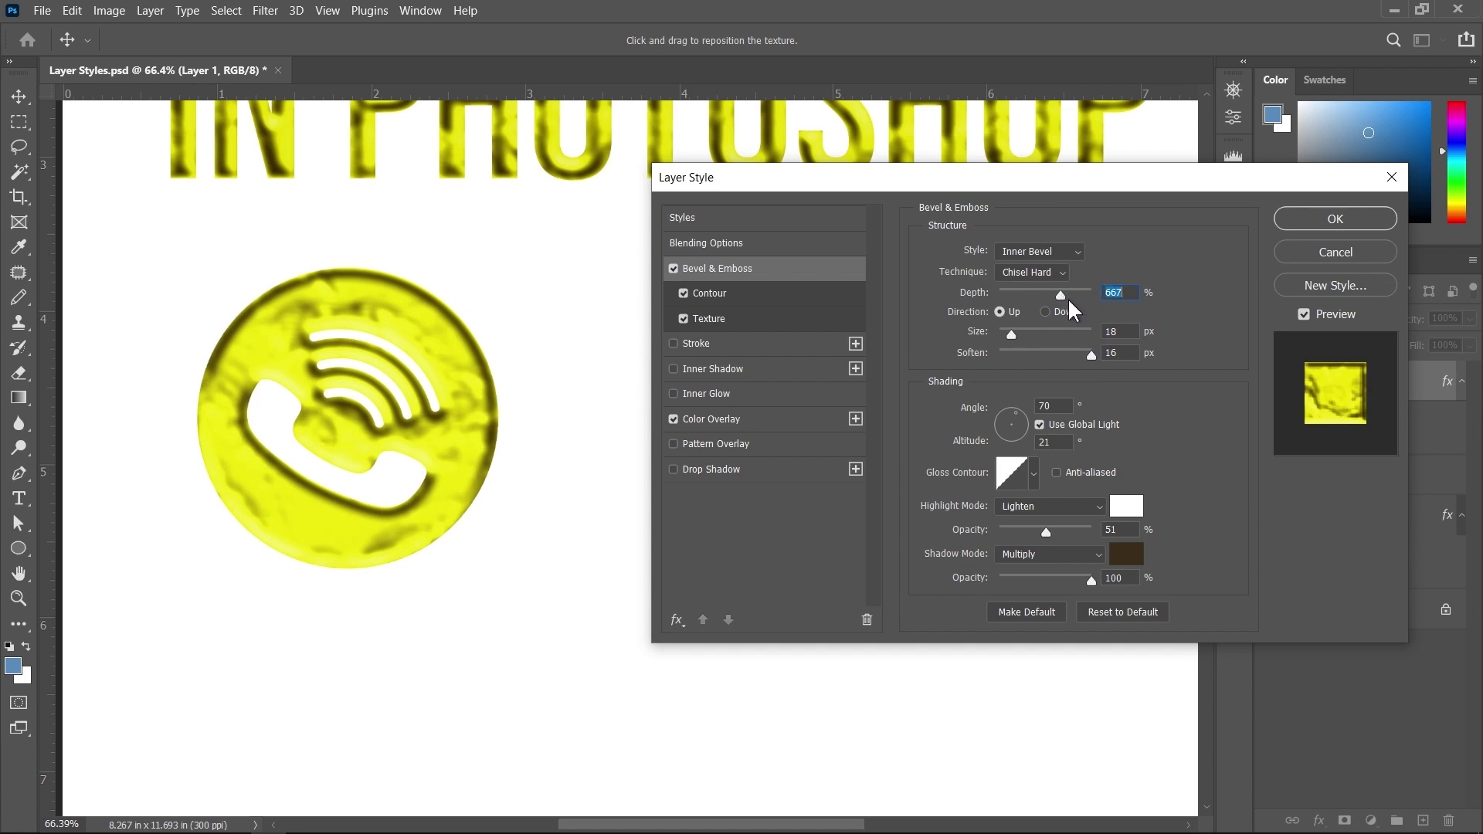
Step: Set the phone icon's bevel contour to the Linear preset and turn off its Texture
{"action": "left_click", "coordinate": [718, 298]}
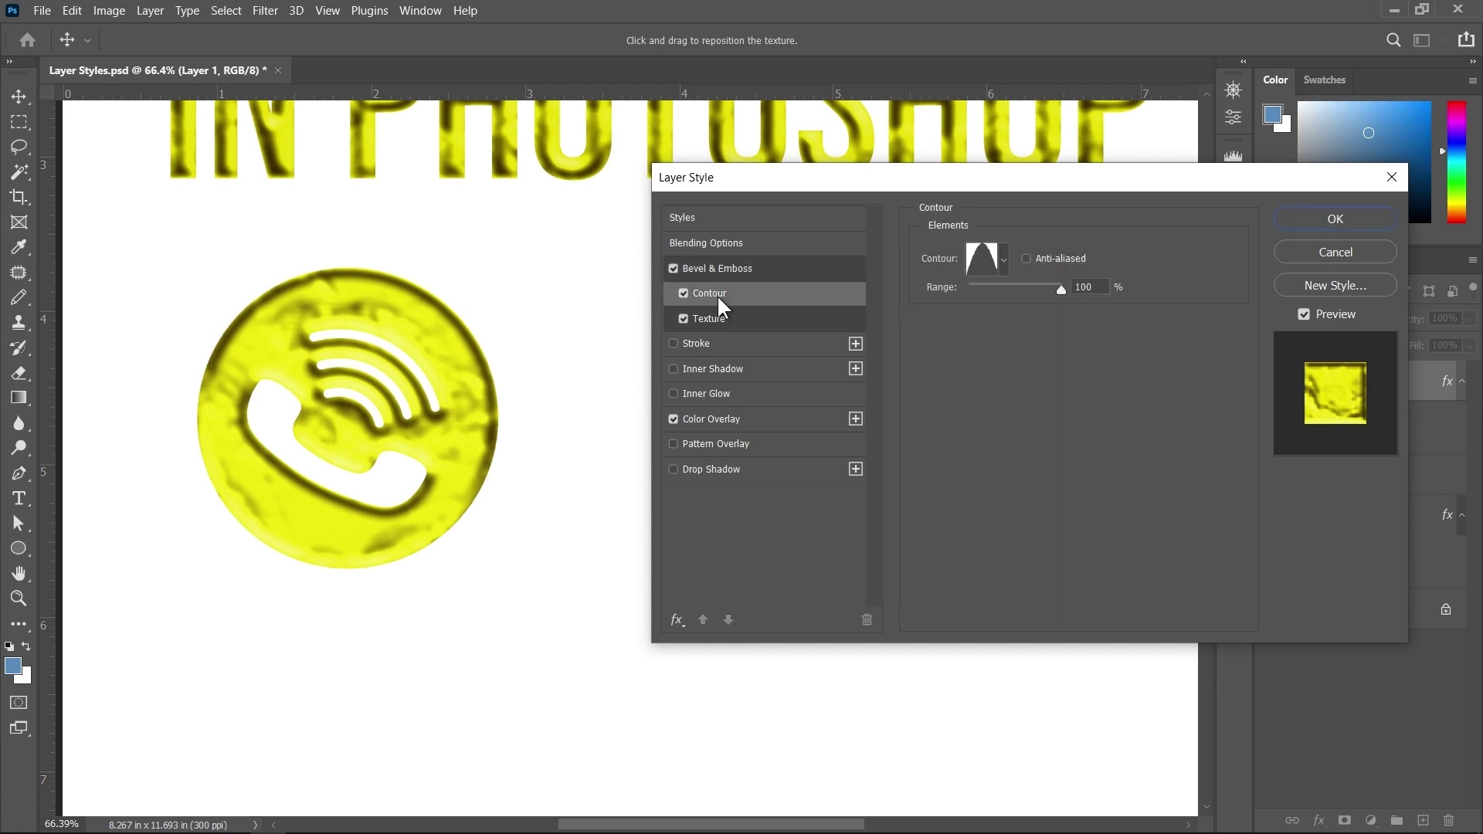
{"action": "left_click", "coordinate": [1001, 259]}
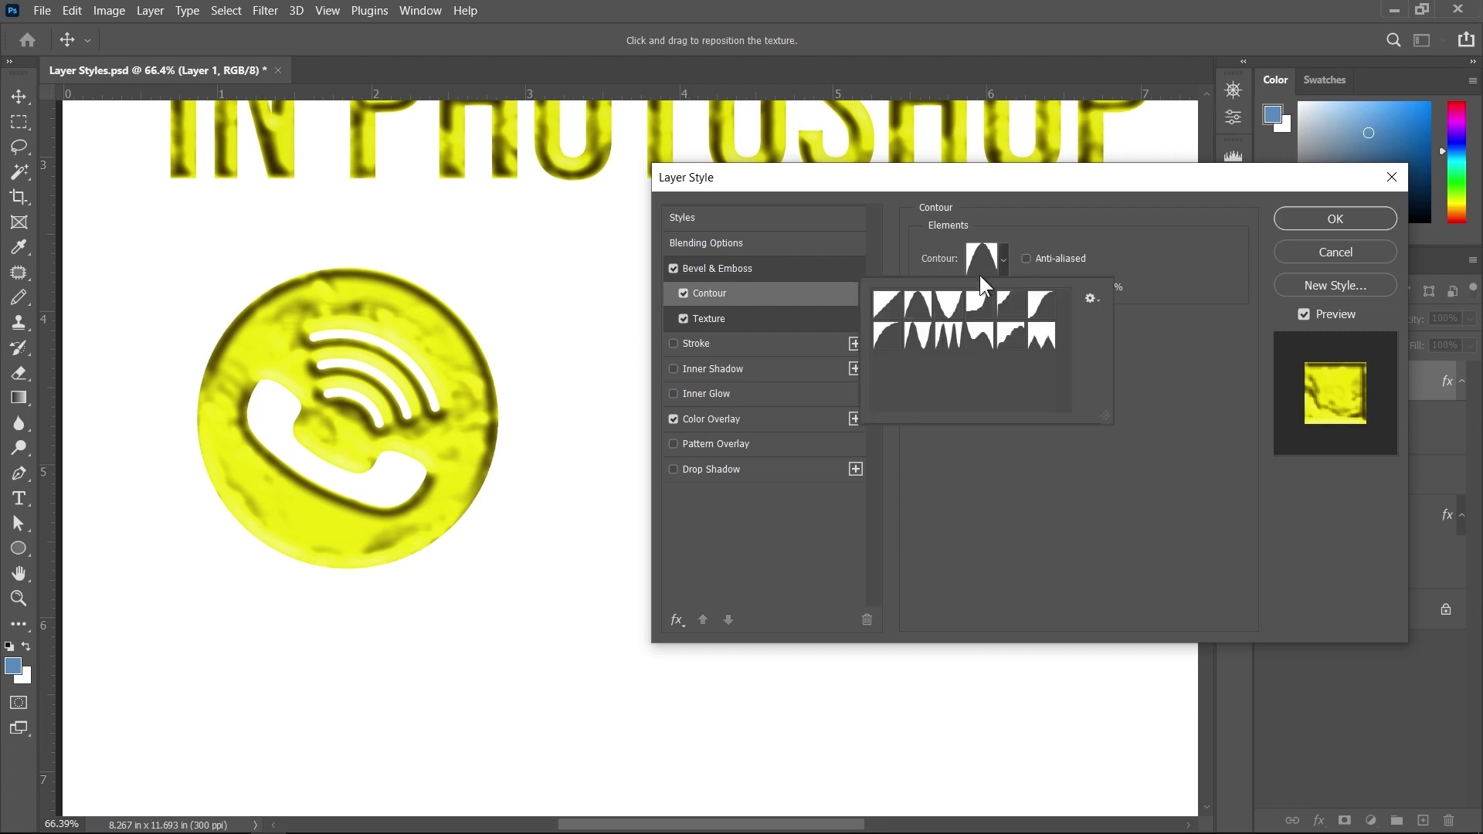
{"action": "left_click", "coordinate": [888, 309]}
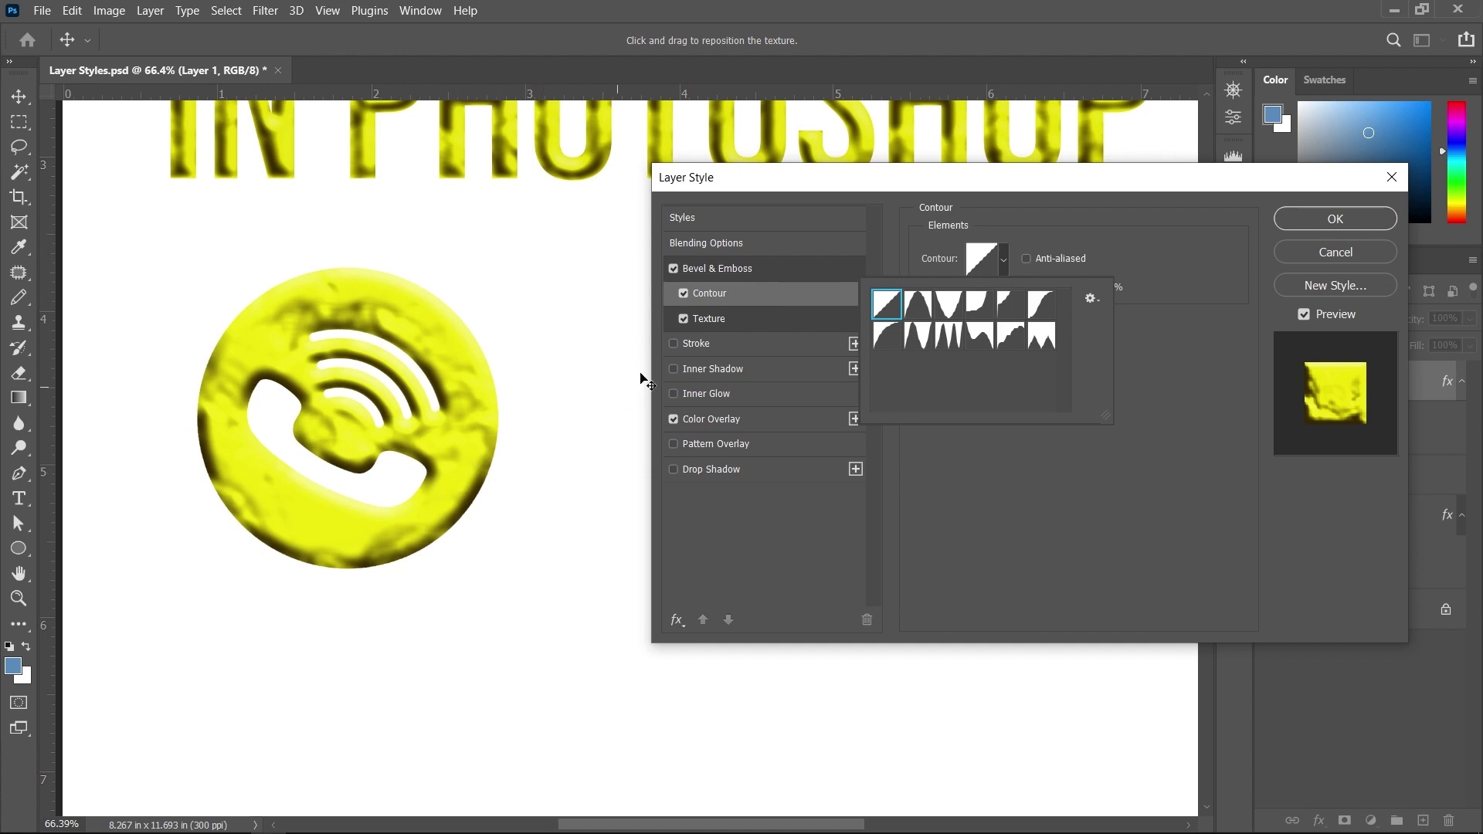
{"action": "left_click", "coordinate": [683, 323]}
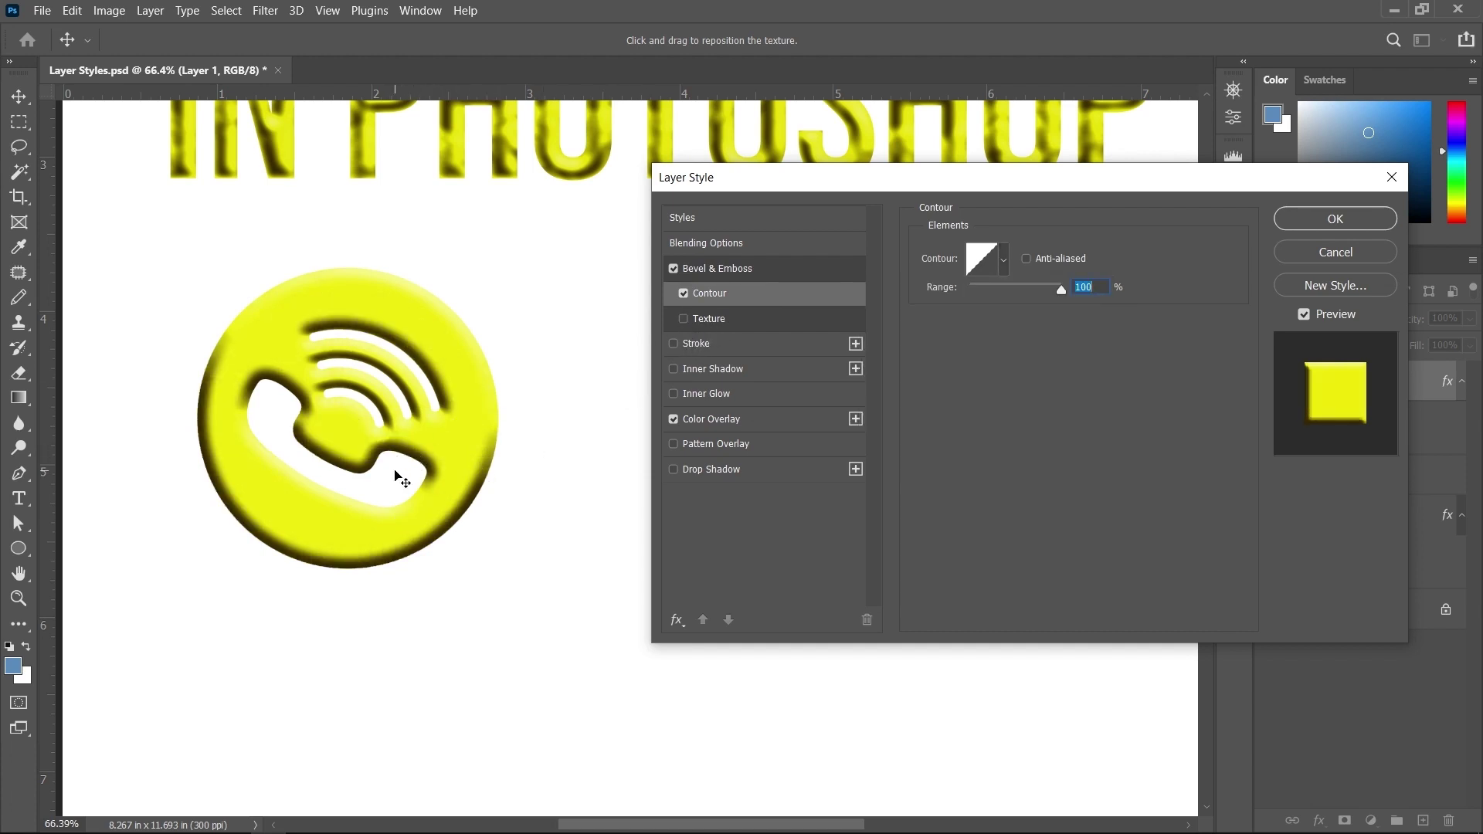
{"action": "key", "text": "space"}
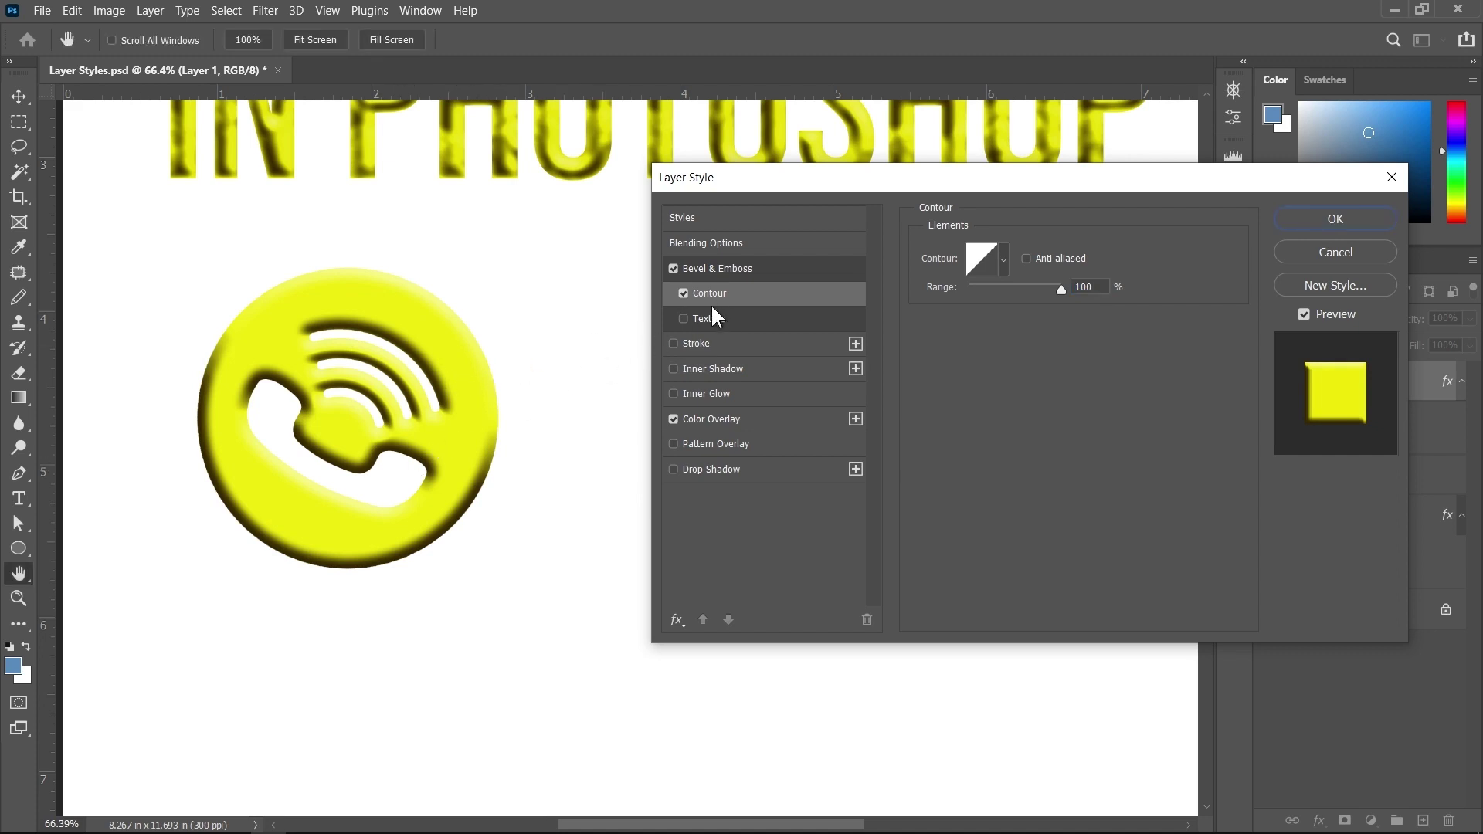
Step: Give the icon's bevel 854% depth and 29 px size, settling on the Stroke Emboss style
{"action": "left_click", "coordinate": [736, 270]}
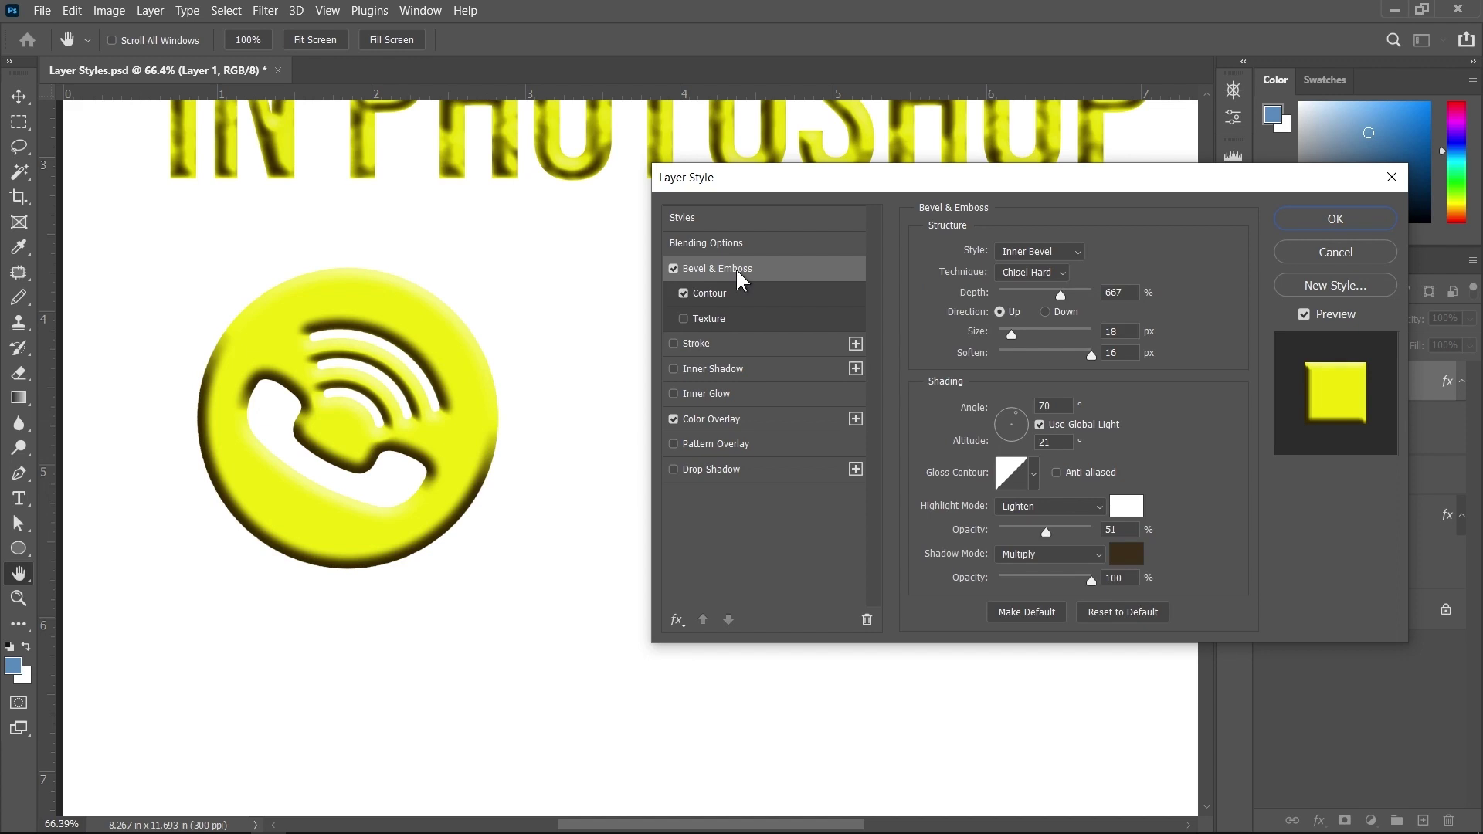
{"action": "left_click_drag", "start_coordinate": [939, 325], "coordinate": [1012, 332]}
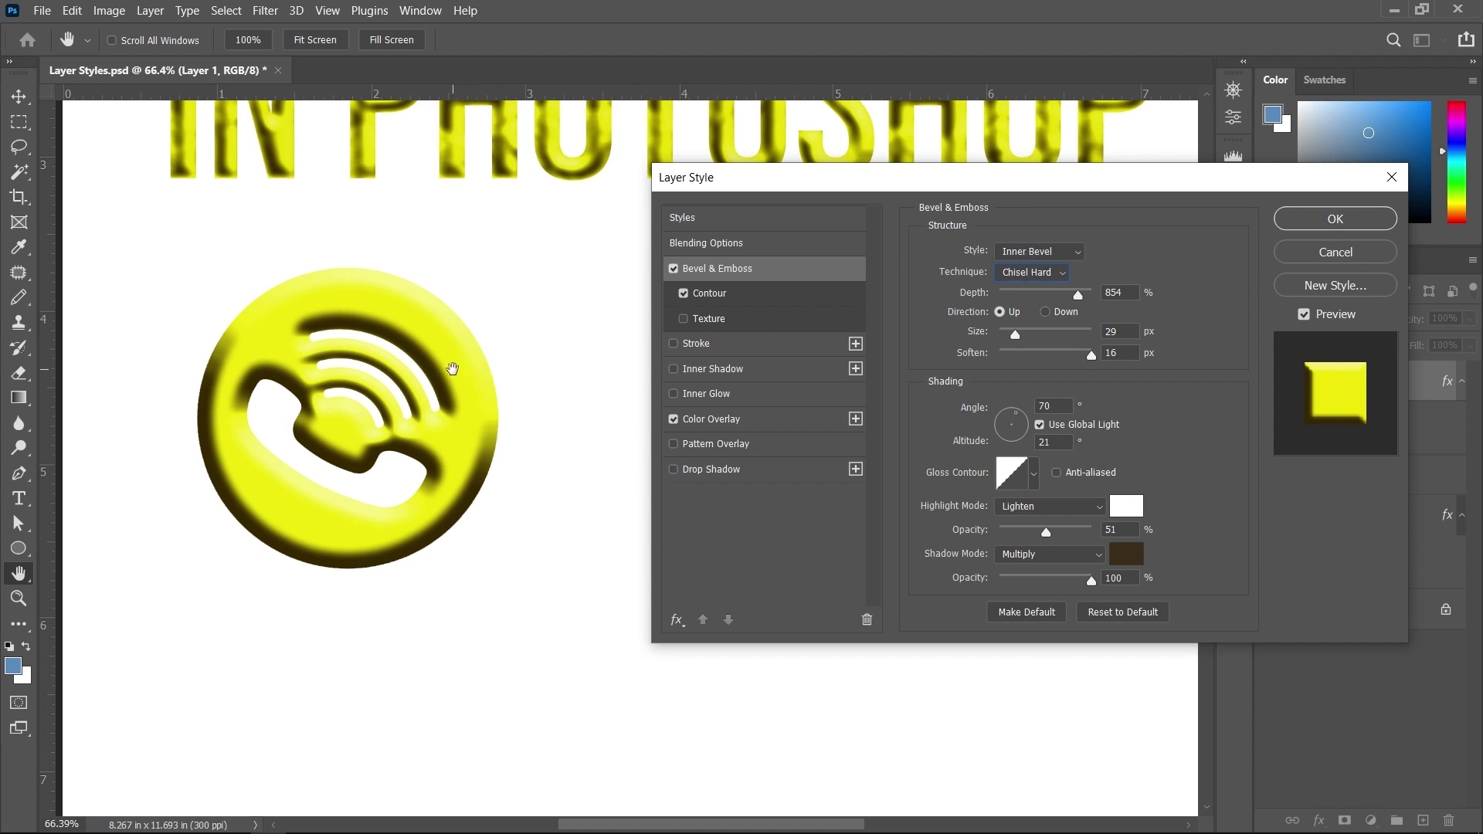
{"action": "left_click", "coordinate": [1034, 255]}
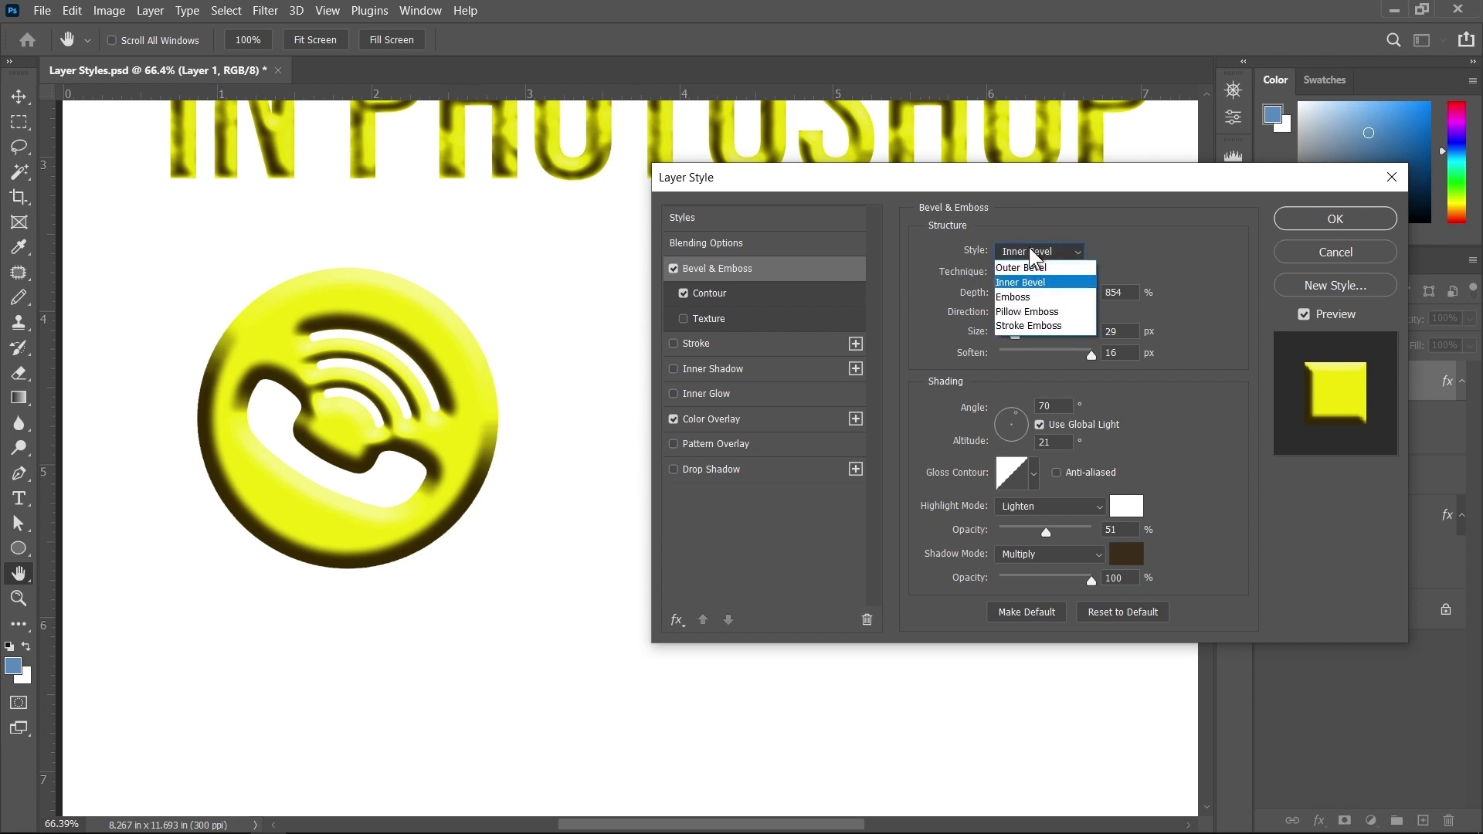
{"action": "left_click", "coordinate": [1021, 268]}
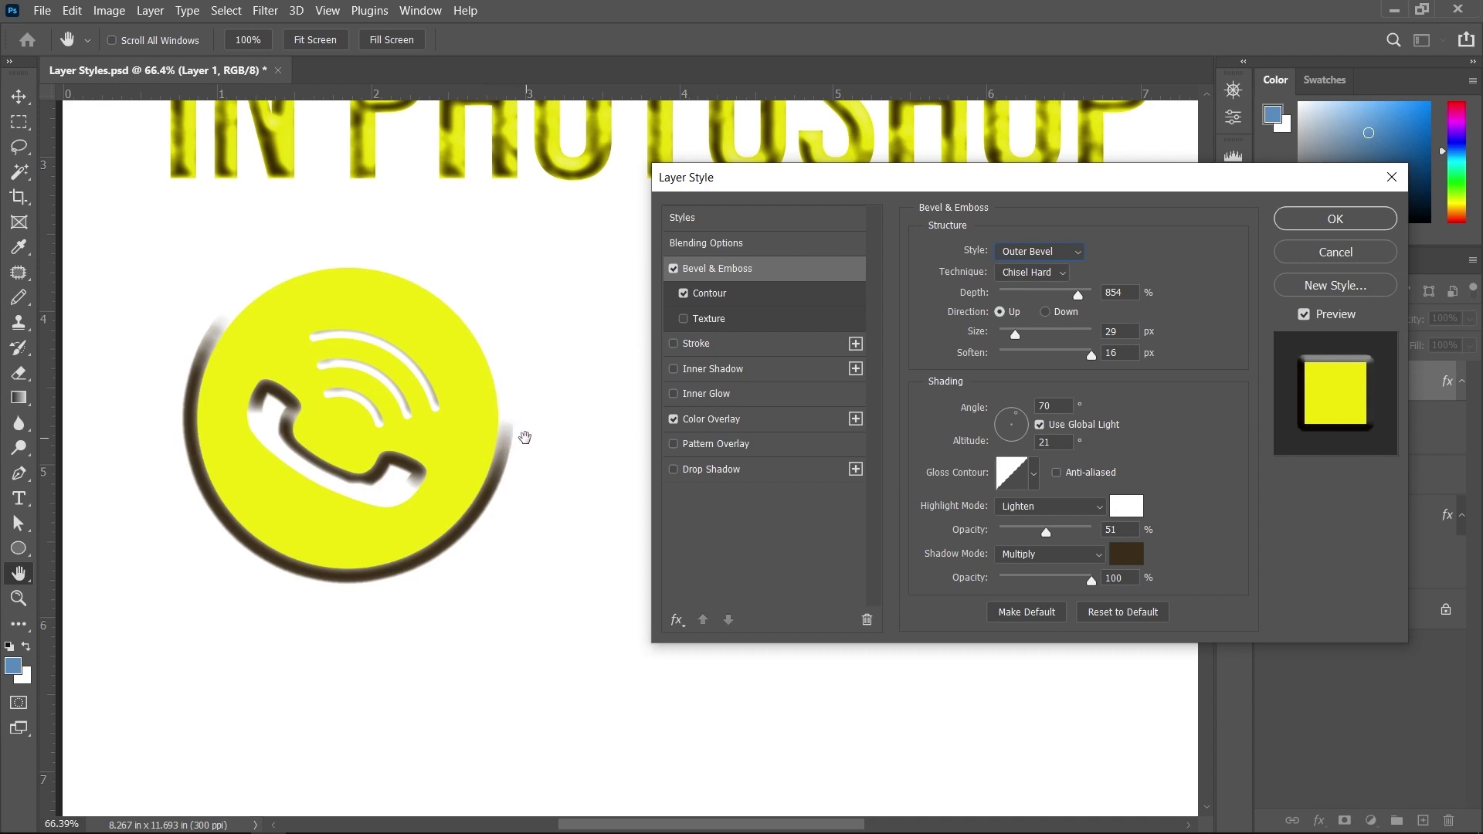
{"action": "left_click", "coordinate": [1028, 252]}
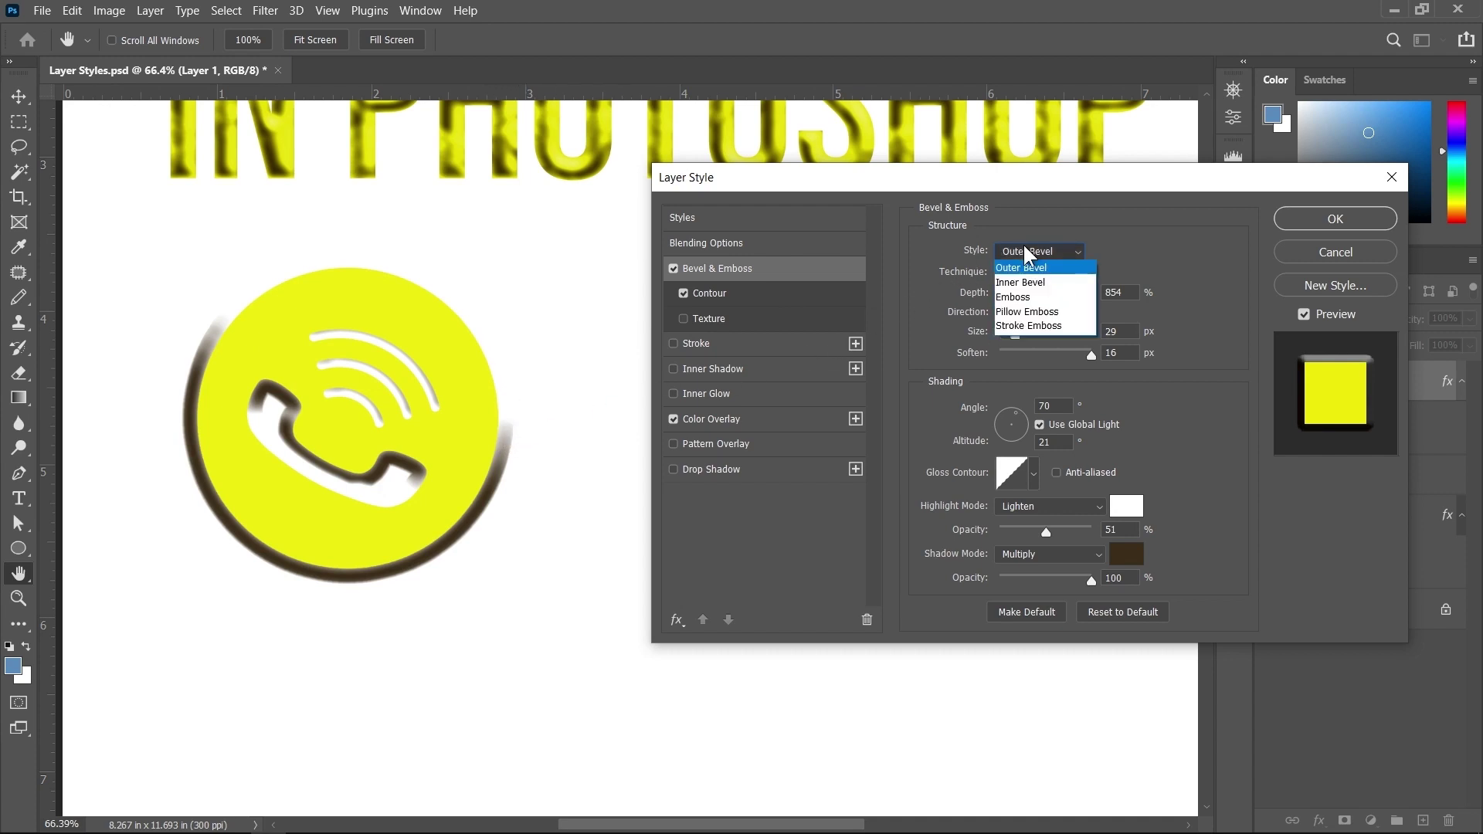
{"action": "left_click", "coordinate": [1024, 297]}
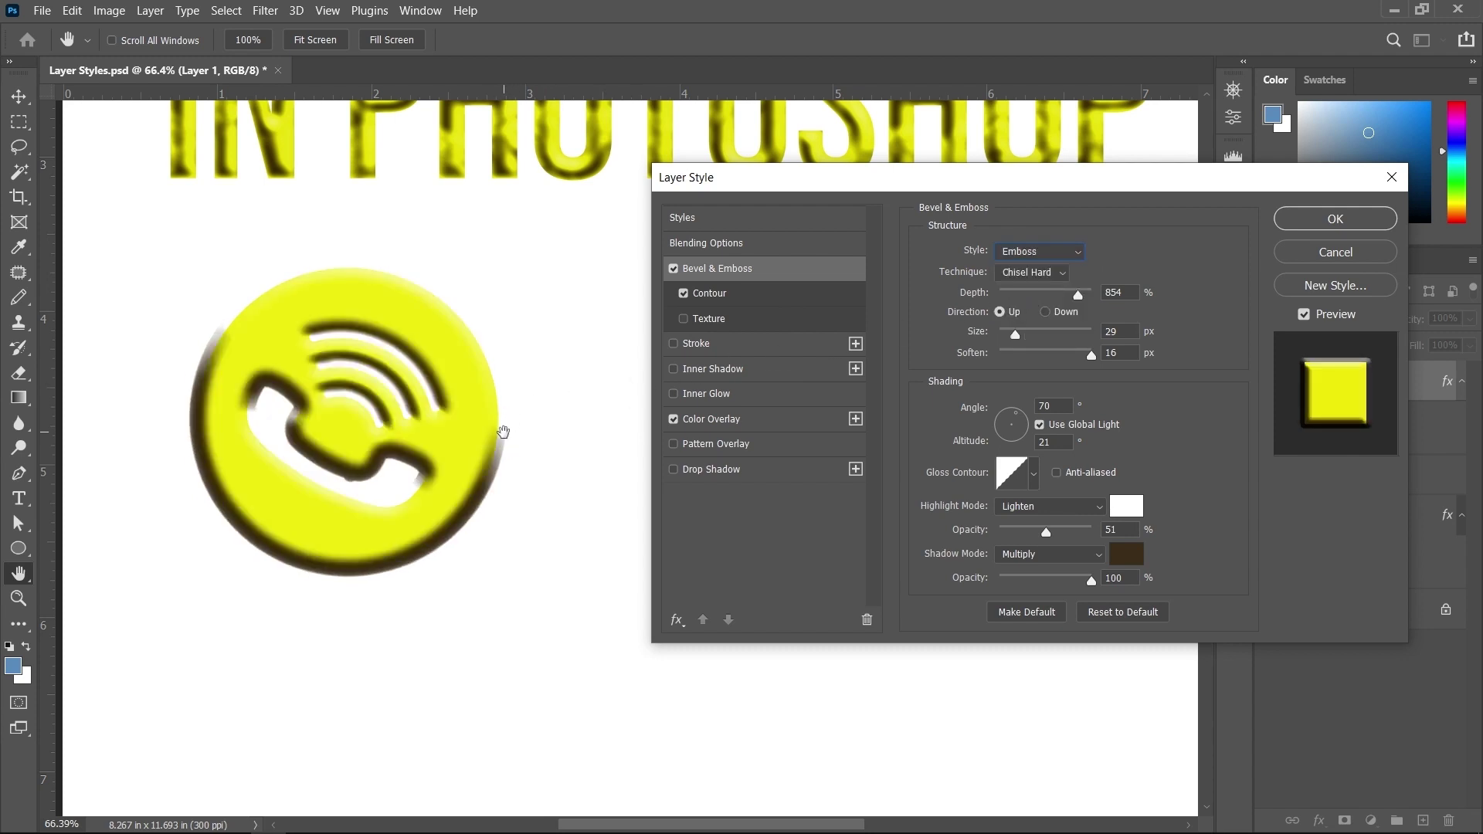
{"action": "left_click", "coordinate": [1035, 251]}
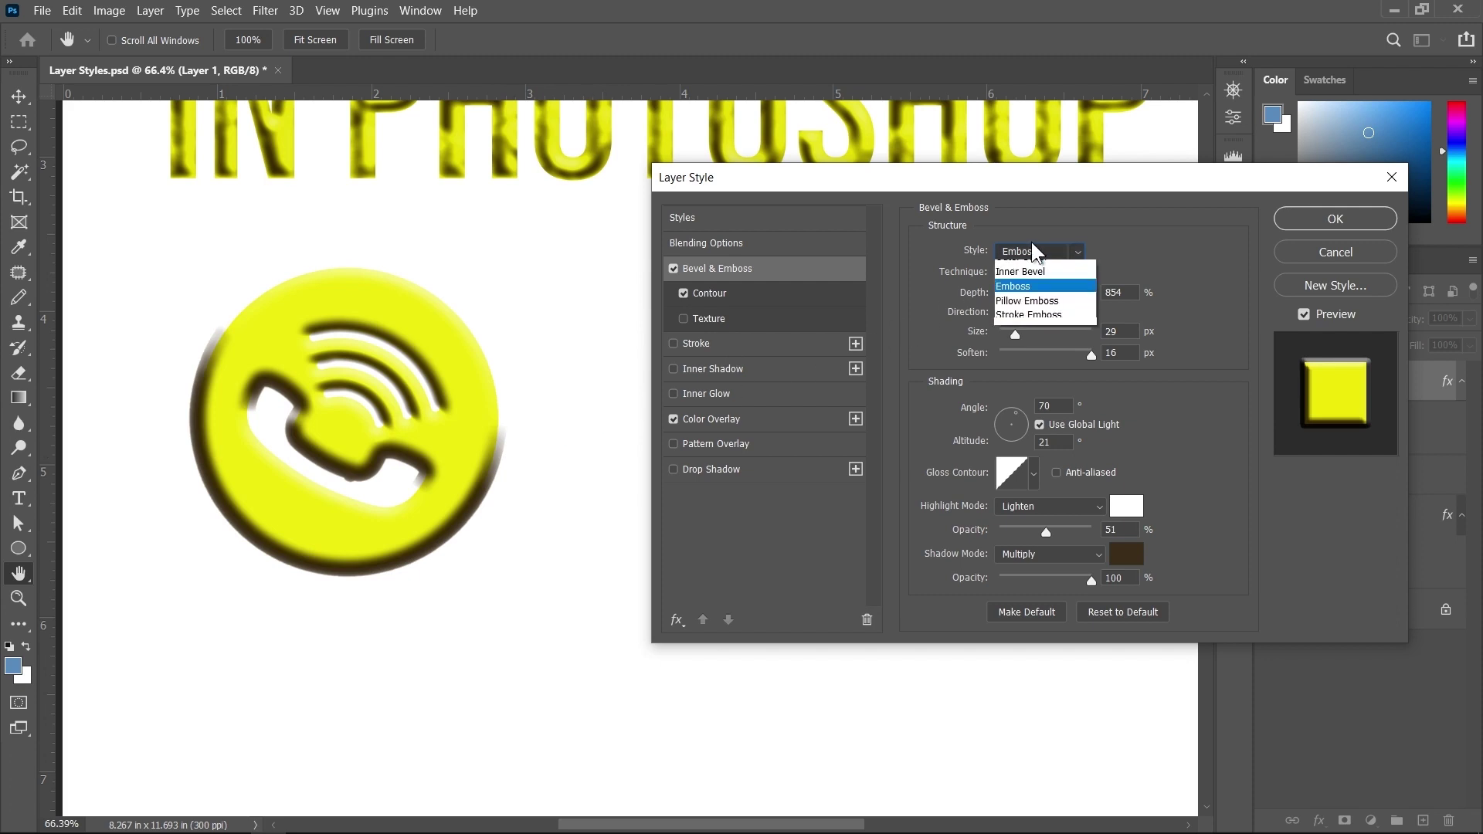
{"action": "left_click", "coordinate": [1028, 300]}
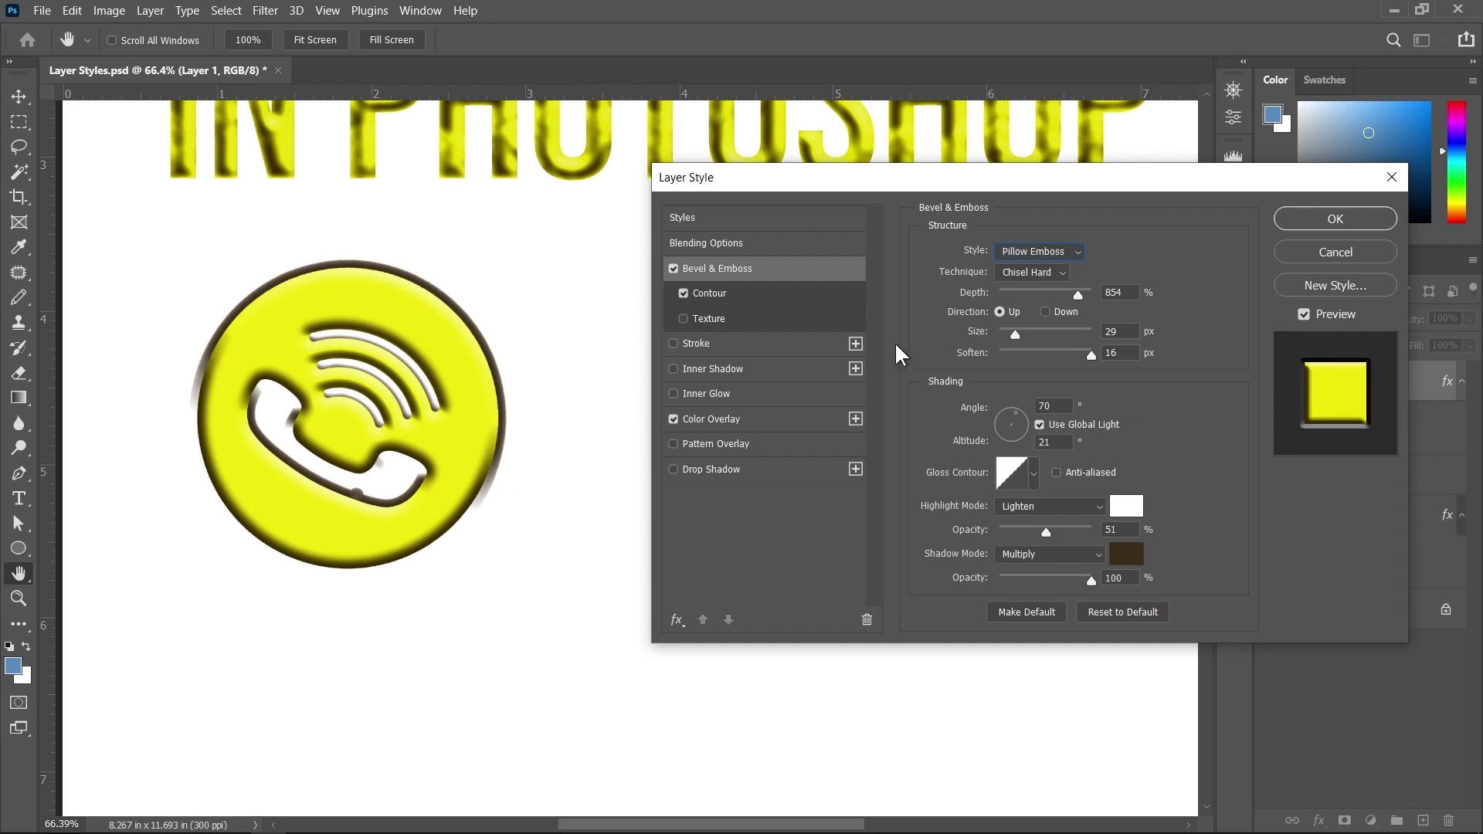
{"action": "left_click", "coordinate": [1041, 254]}
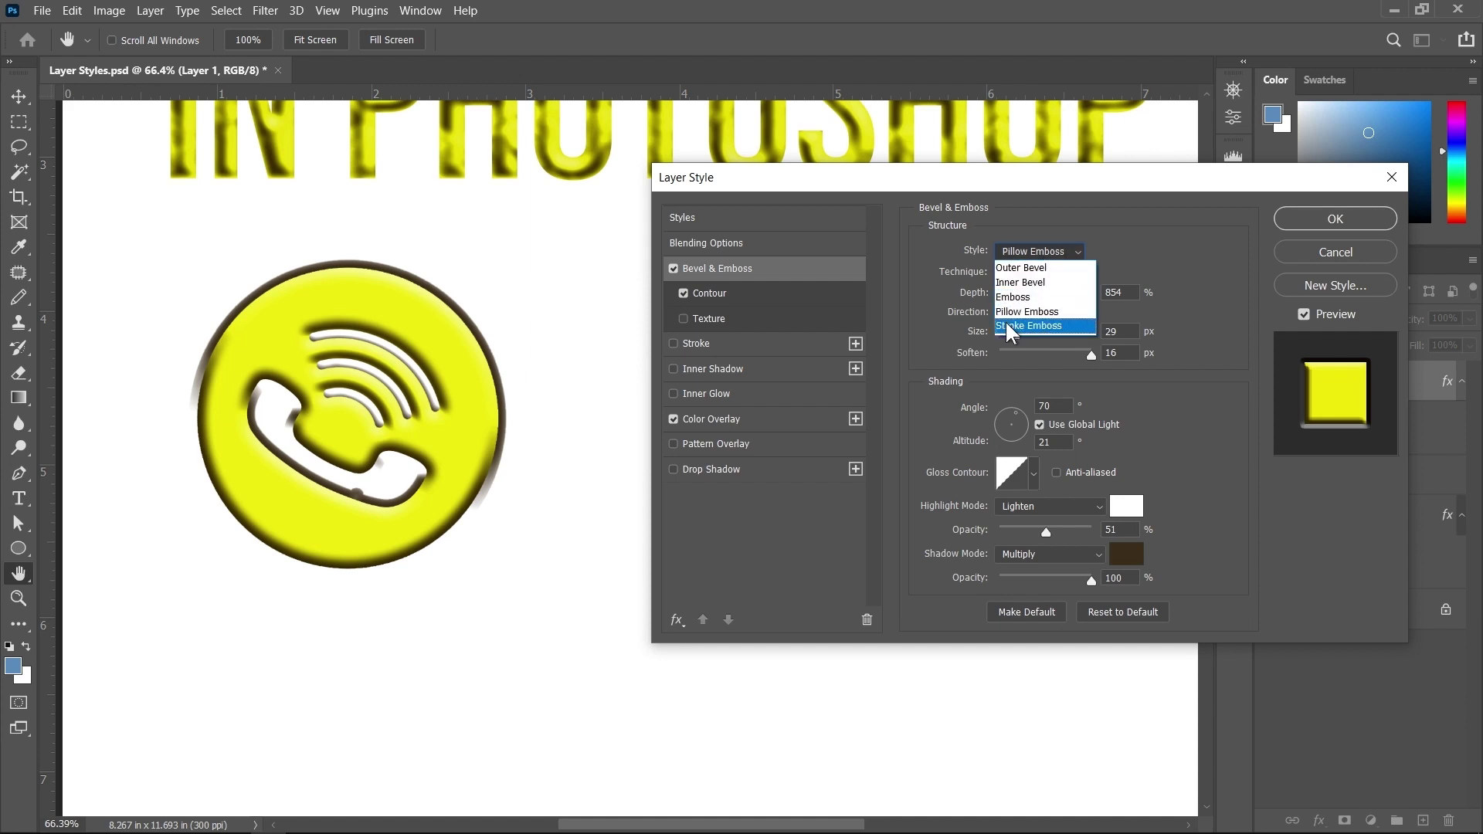
{"action": "left_click", "coordinate": [1020, 323]}
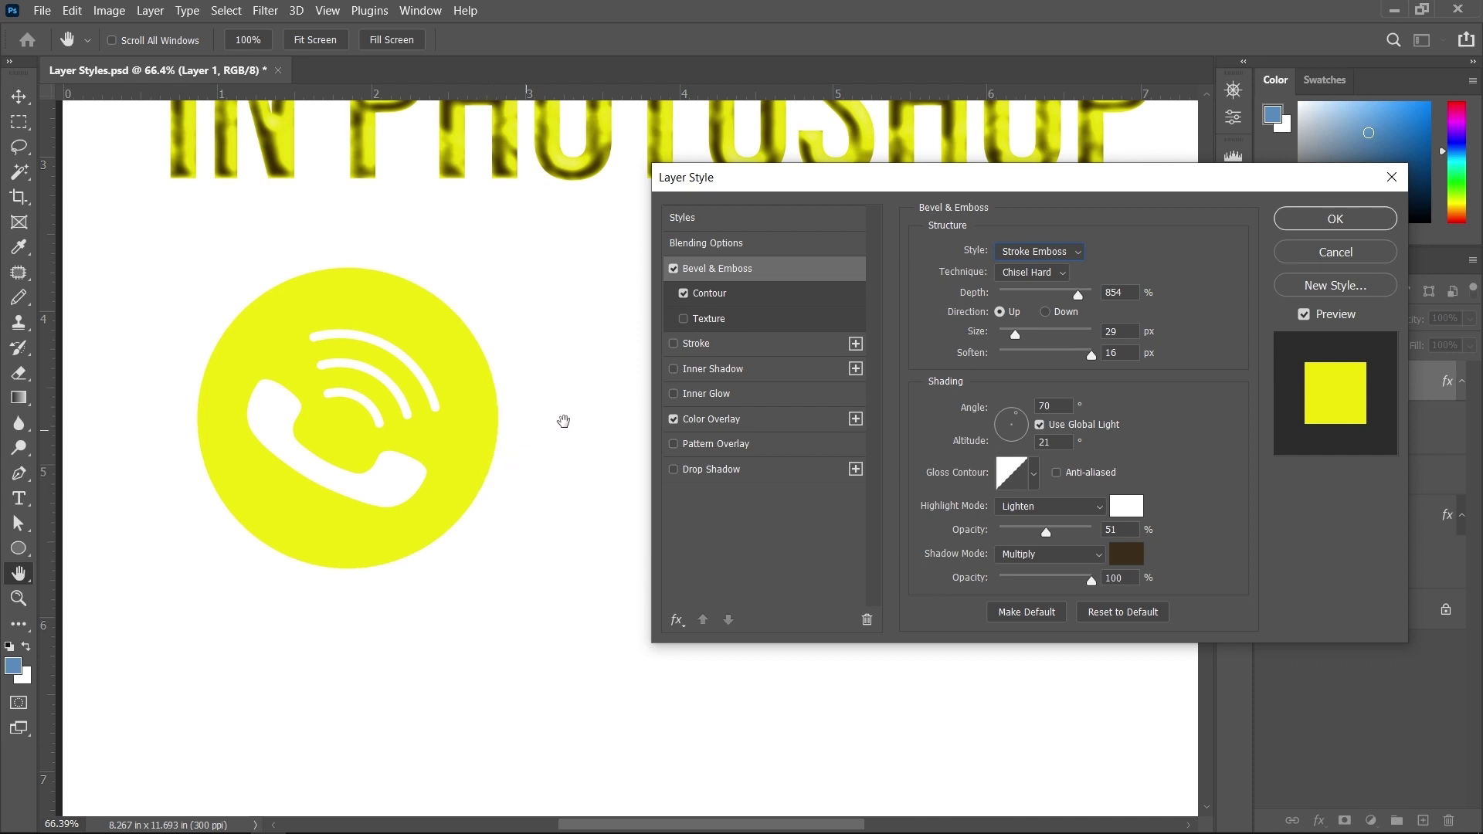
Step: Add a bright red (f90303) 59 px stroke around the phone icon
{"action": "left_click", "coordinate": [703, 346]}
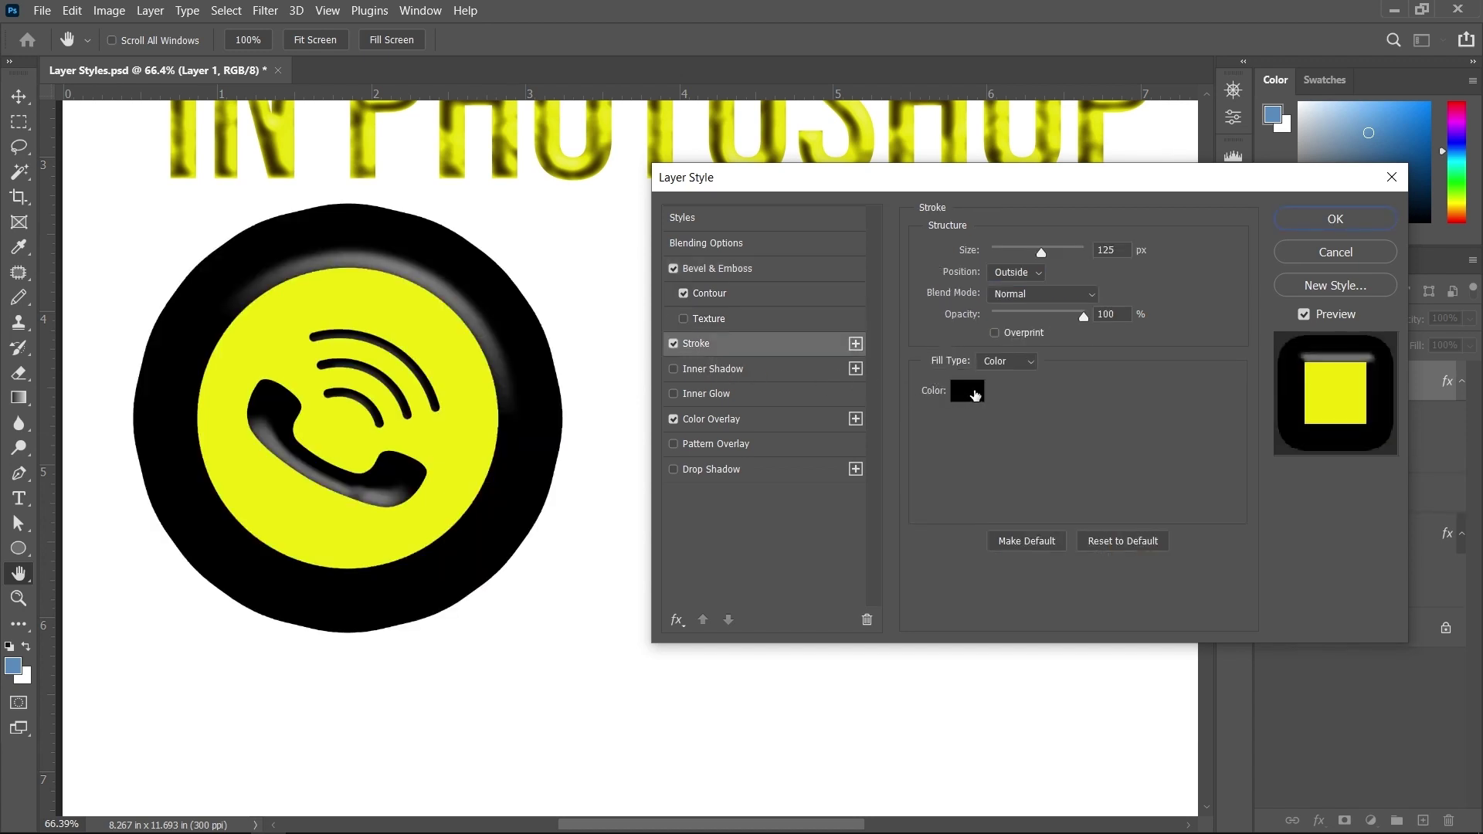
{"action": "left_click", "coordinate": [975, 395]}
{"action": "left_click_drag", "start_coordinate": [889, 356], "coordinate": [889, 311]}
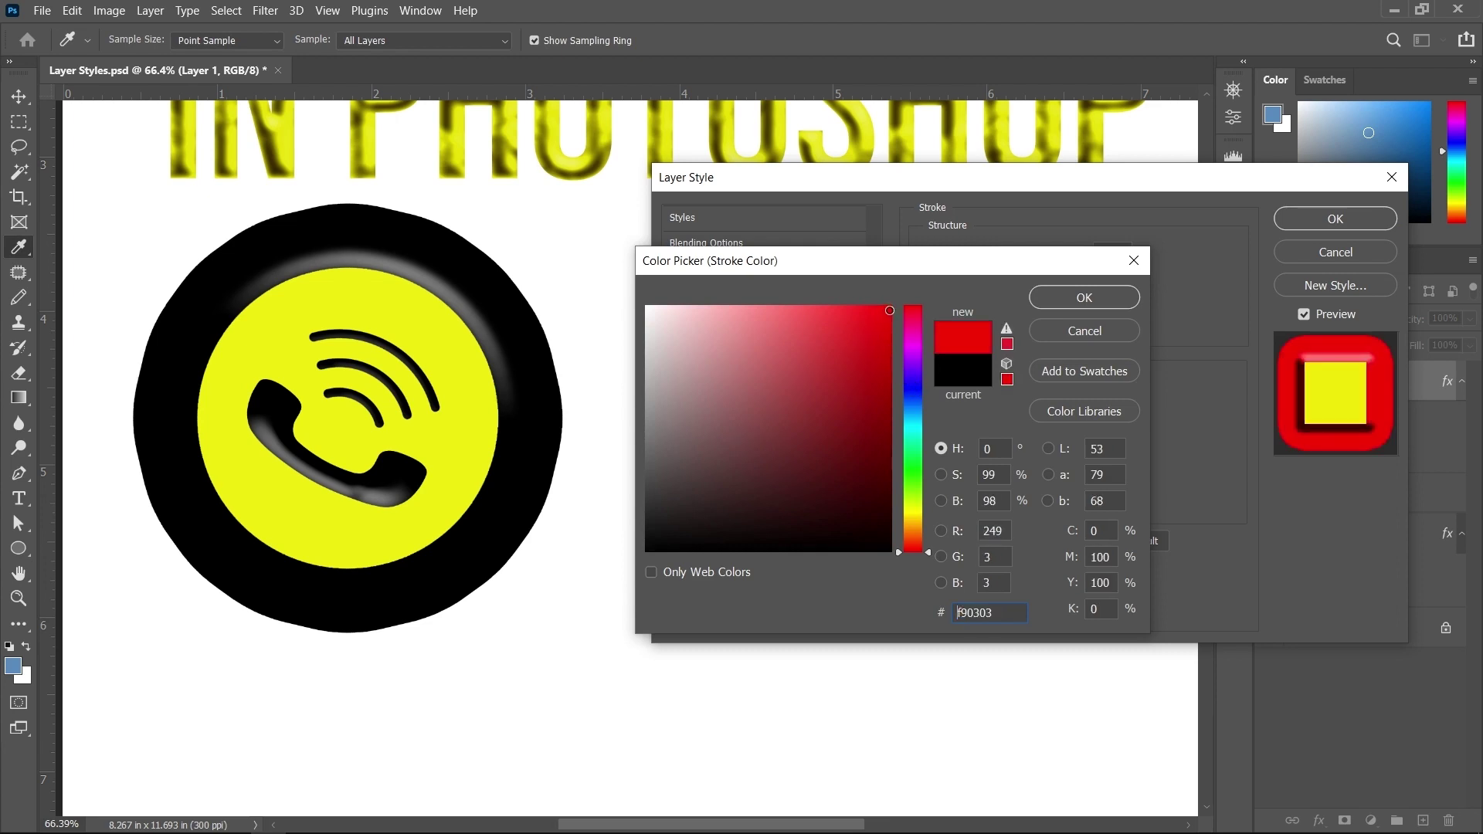
{"action": "left_click", "coordinate": [1088, 296]}
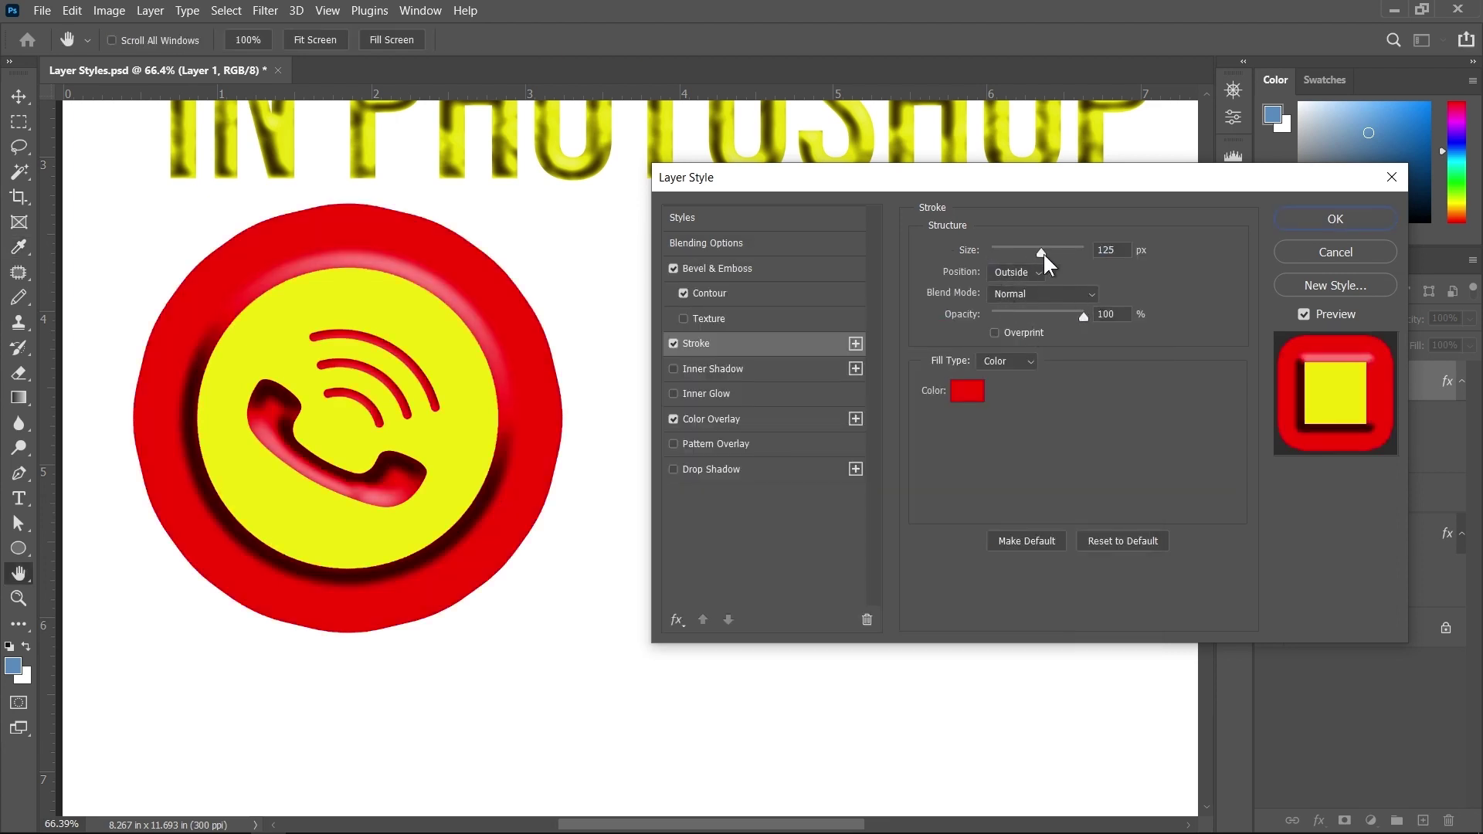
{"action": "left_click_drag", "start_coordinate": [1043, 254], "coordinate": [1018, 253]}
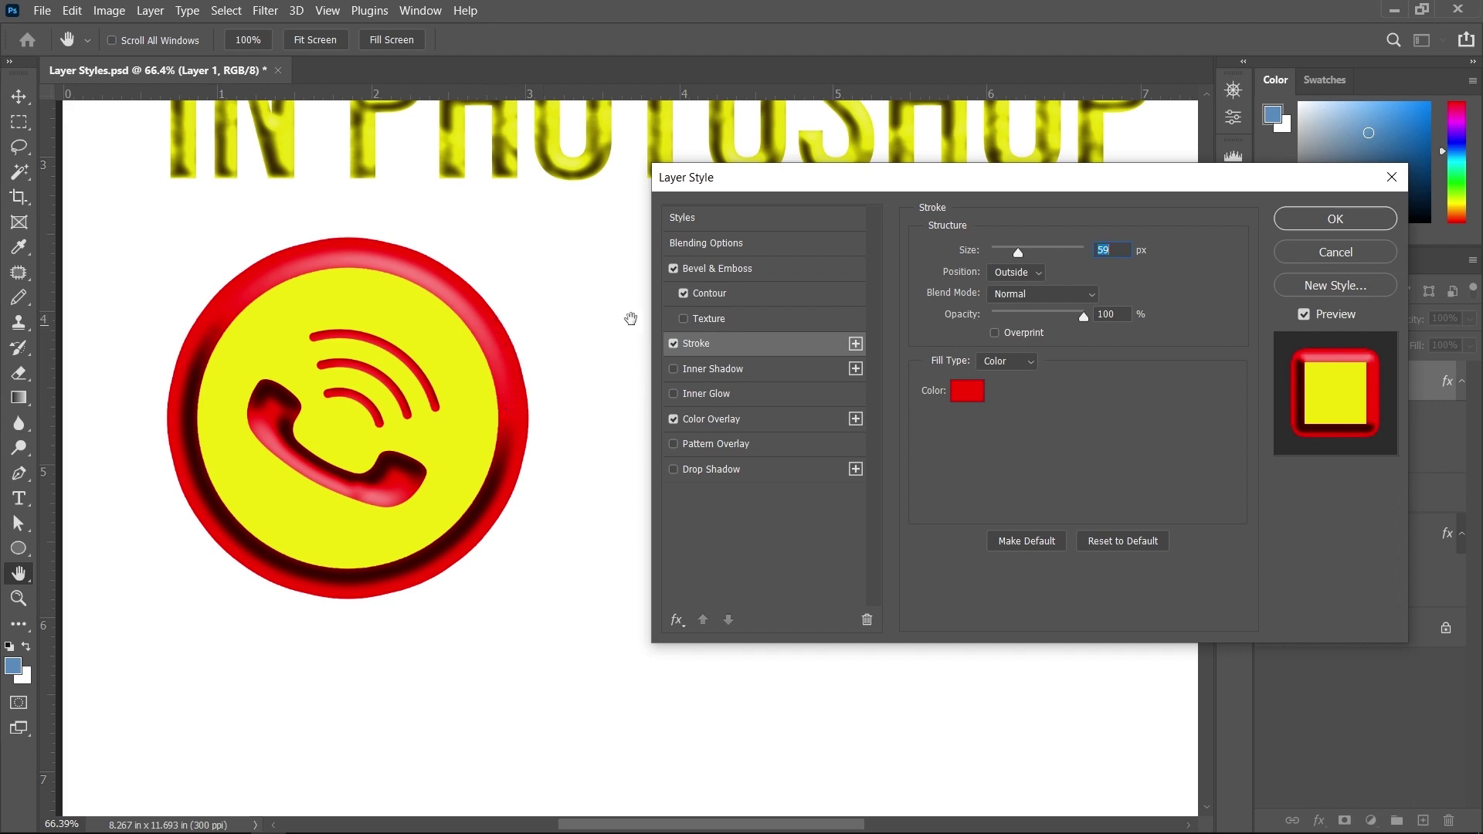
Step: Set the icon's bevel to Inner Bevel at 27 px size and re-enable Texture
{"action": "left_click", "coordinate": [754, 272]}
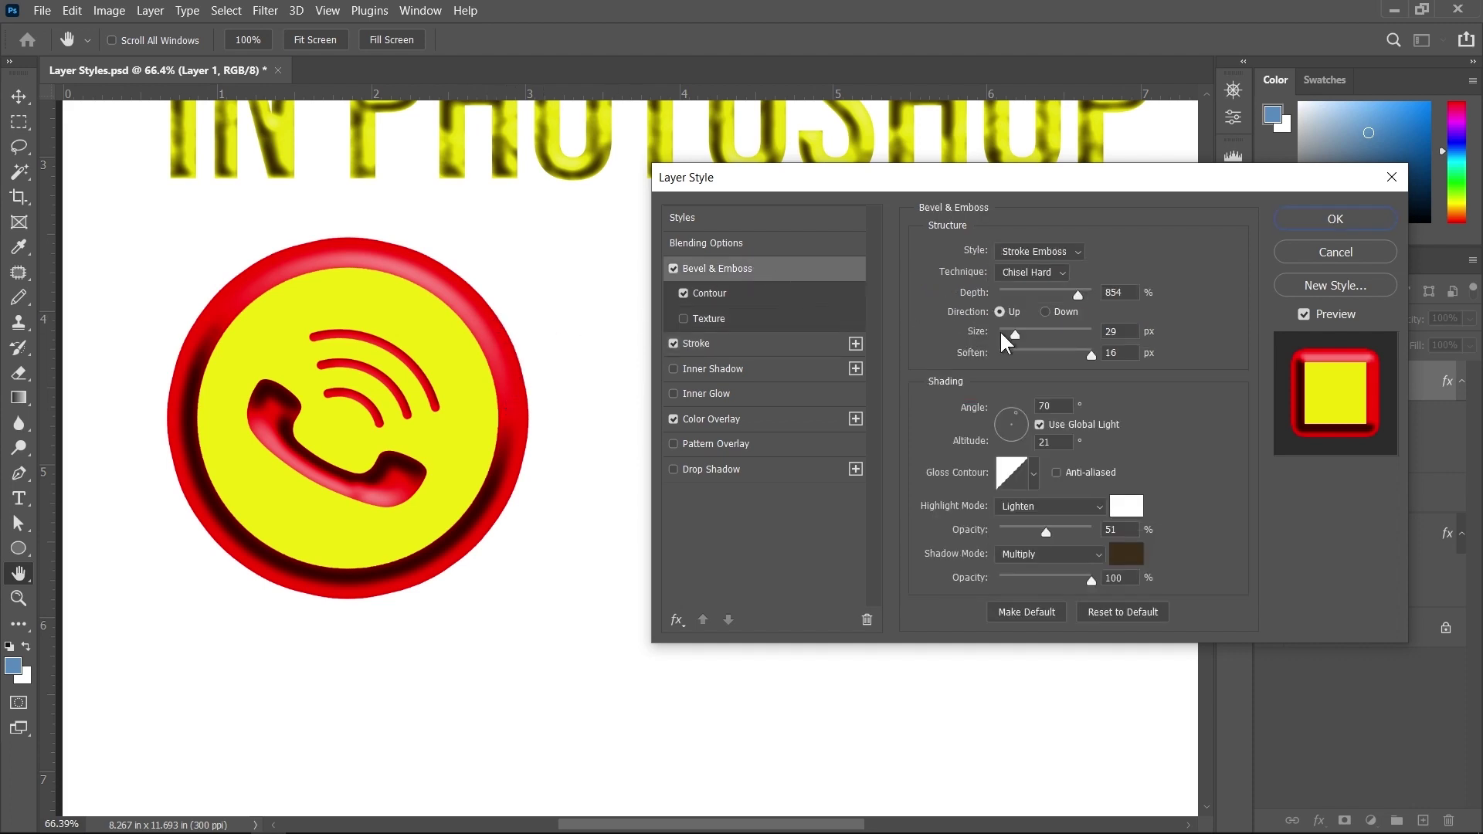
{"action": "mouse_move", "coordinate": [1015, 333]}
{"action": "left_mouse_down"}
{"action": "mouse_move", "coordinate": [985, 333]}
{"action": "mouse_move", "coordinate": [1005, 334]}
{"action": "left_mouse_up"}
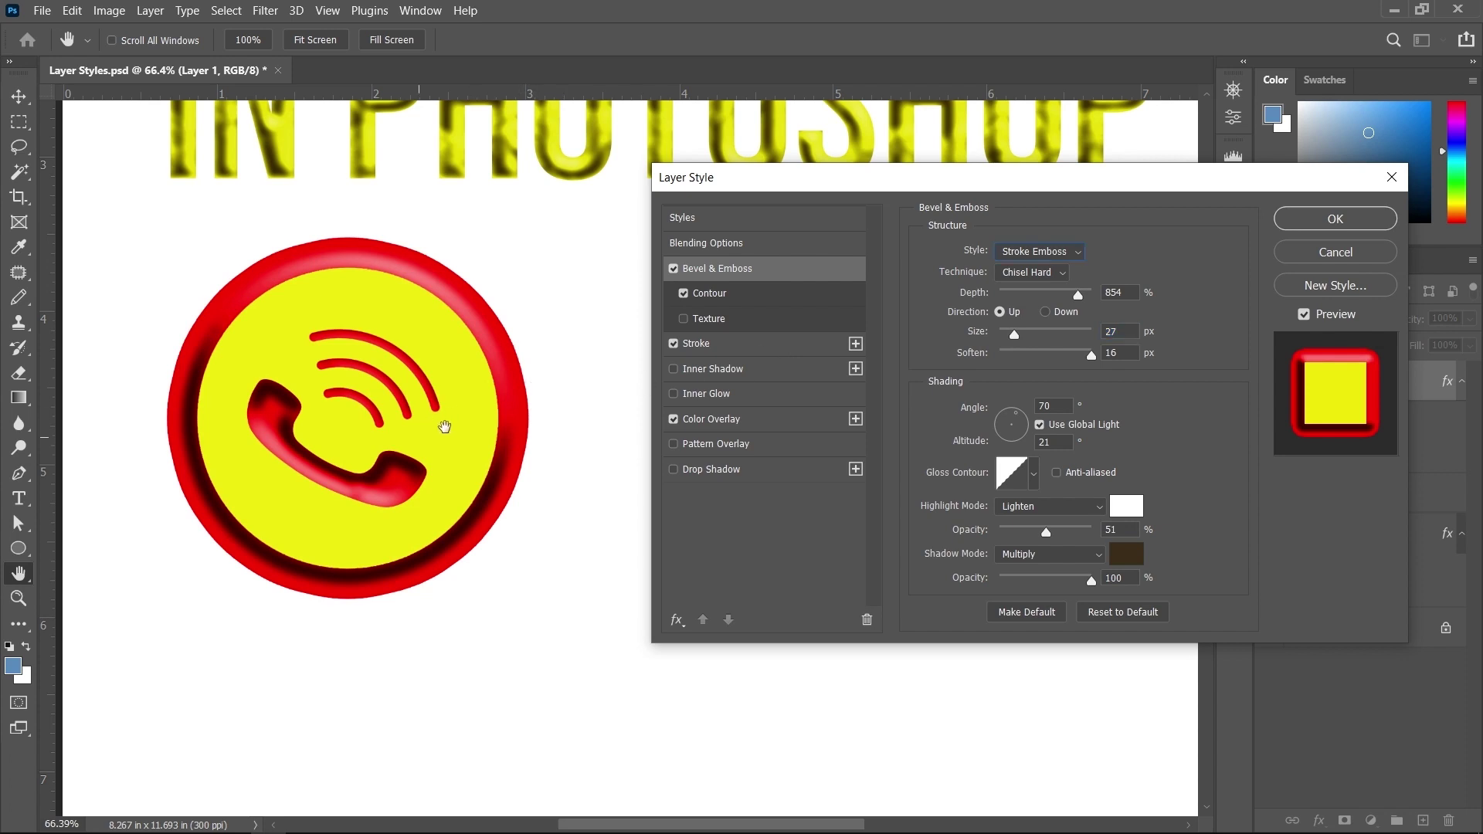
{"action": "left_click", "coordinate": [1049, 255]}
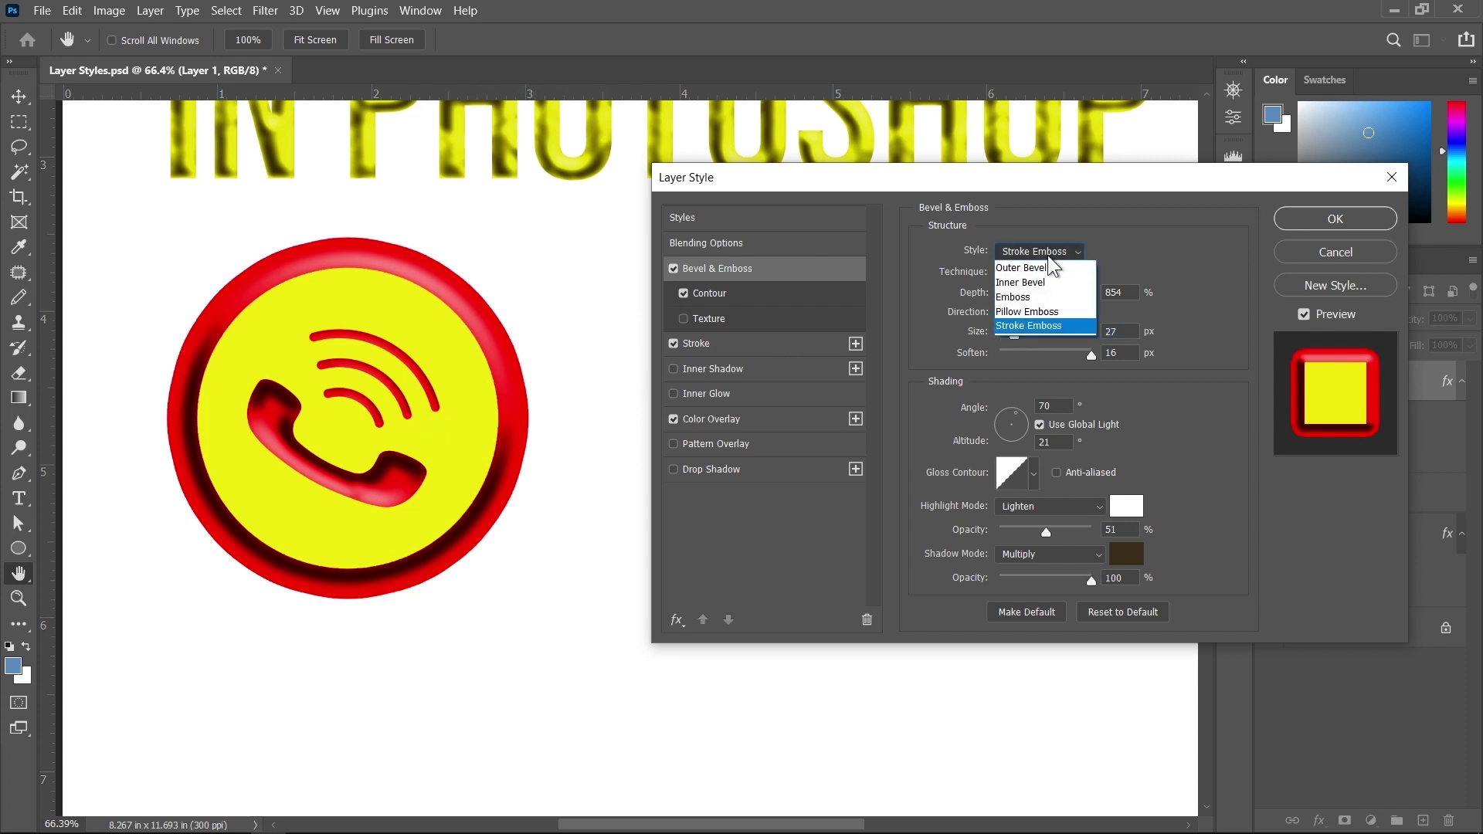
{"action": "left_click", "coordinate": [1033, 283]}
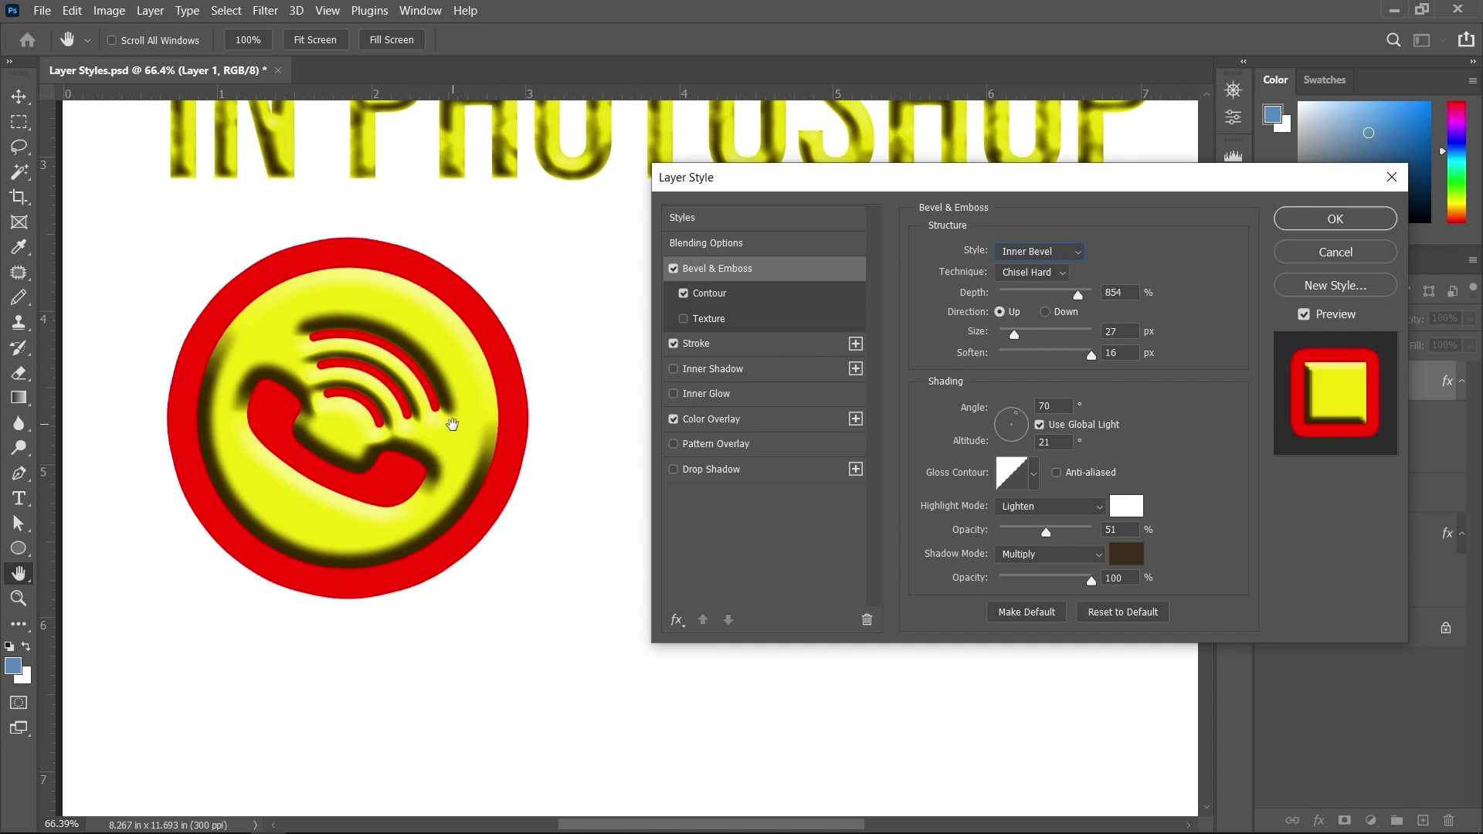
{"action": "left_click", "coordinate": [723, 322]}
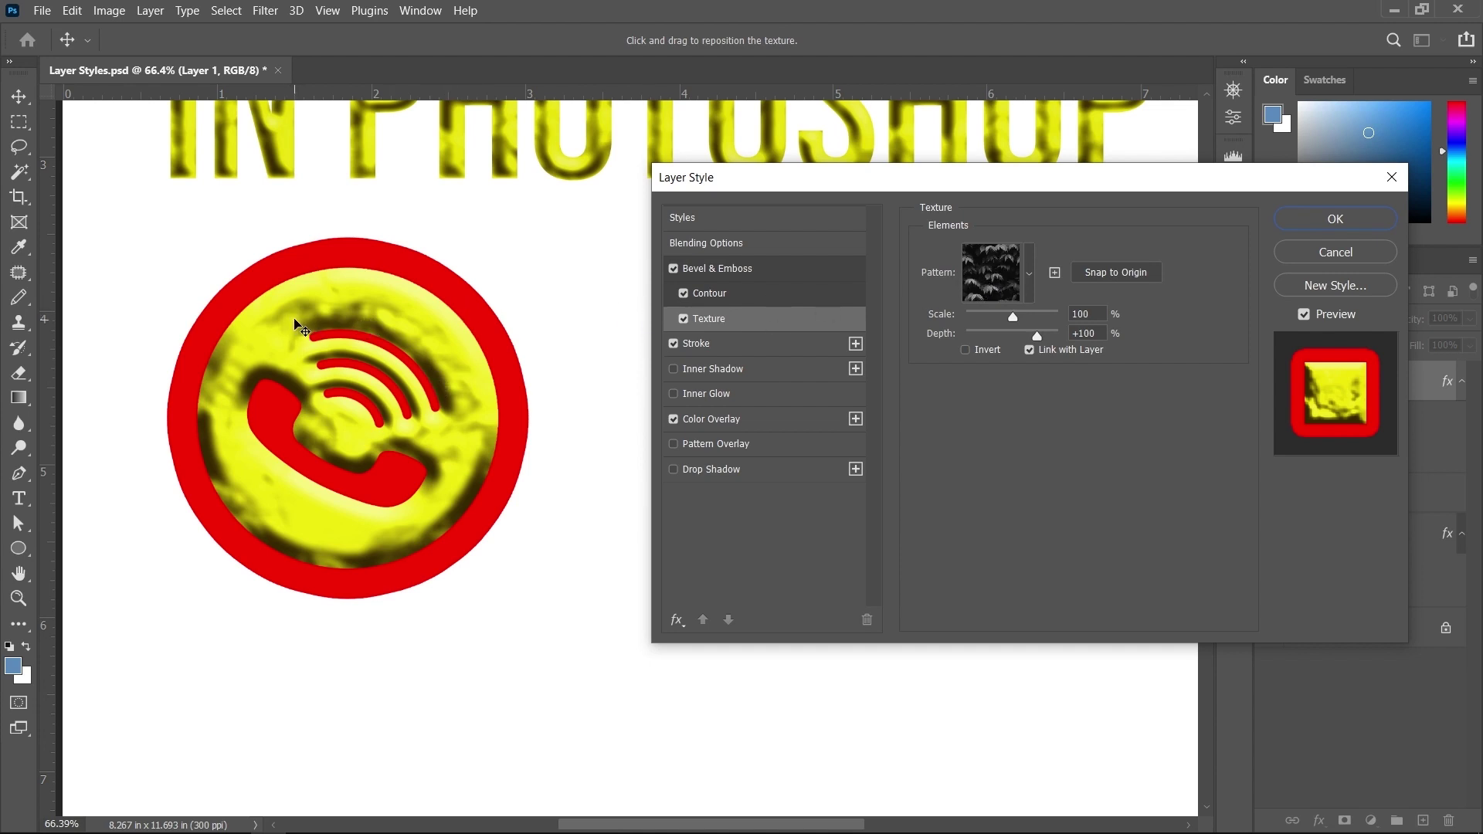
Step: Choose the green grass pattern from the Grass set as the bevel texture
{"action": "left_click", "coordinate": [1029, 273]}
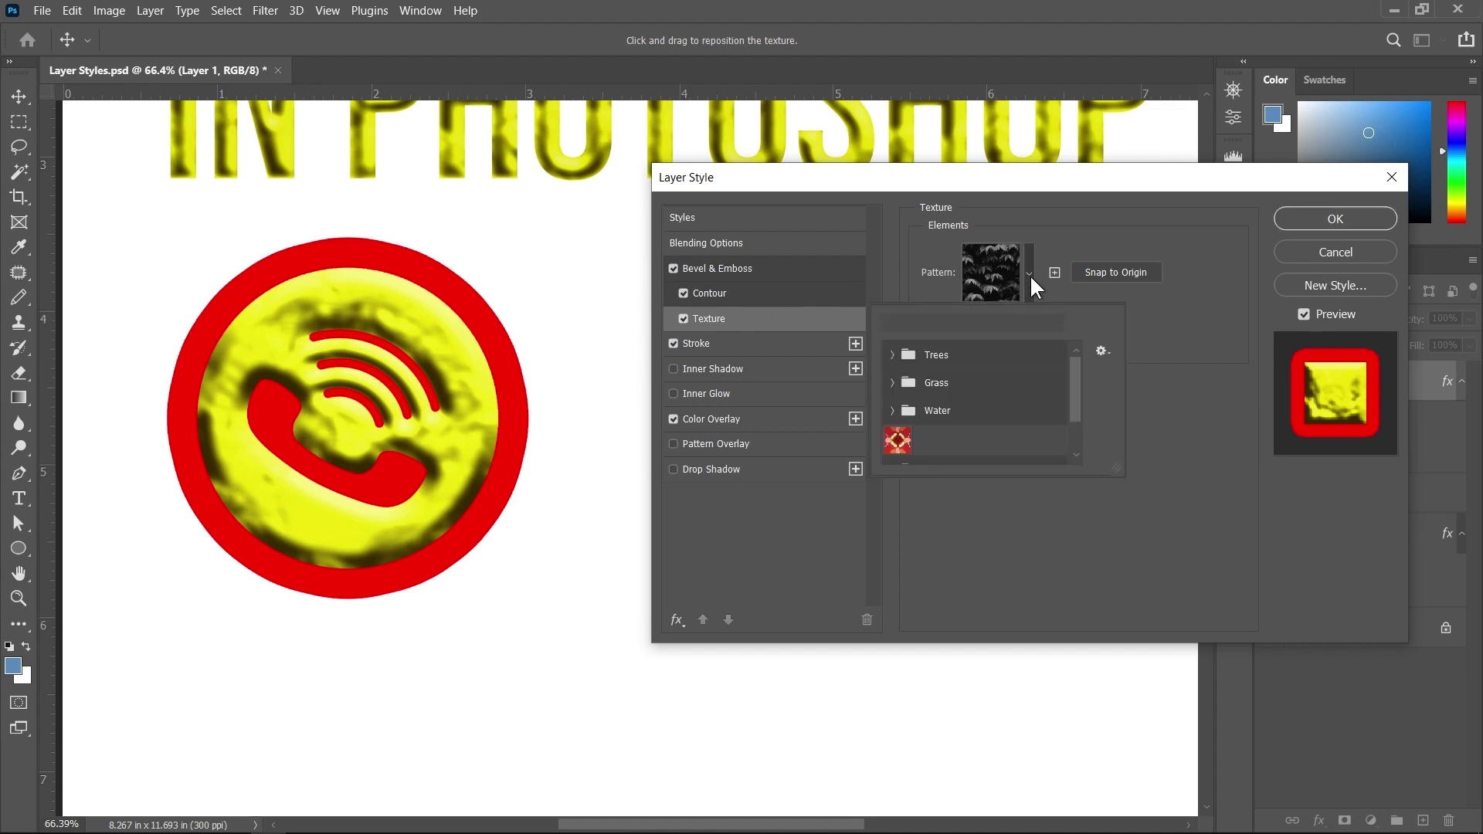
{"action": "left_click", "coordinate": [895, 384]}
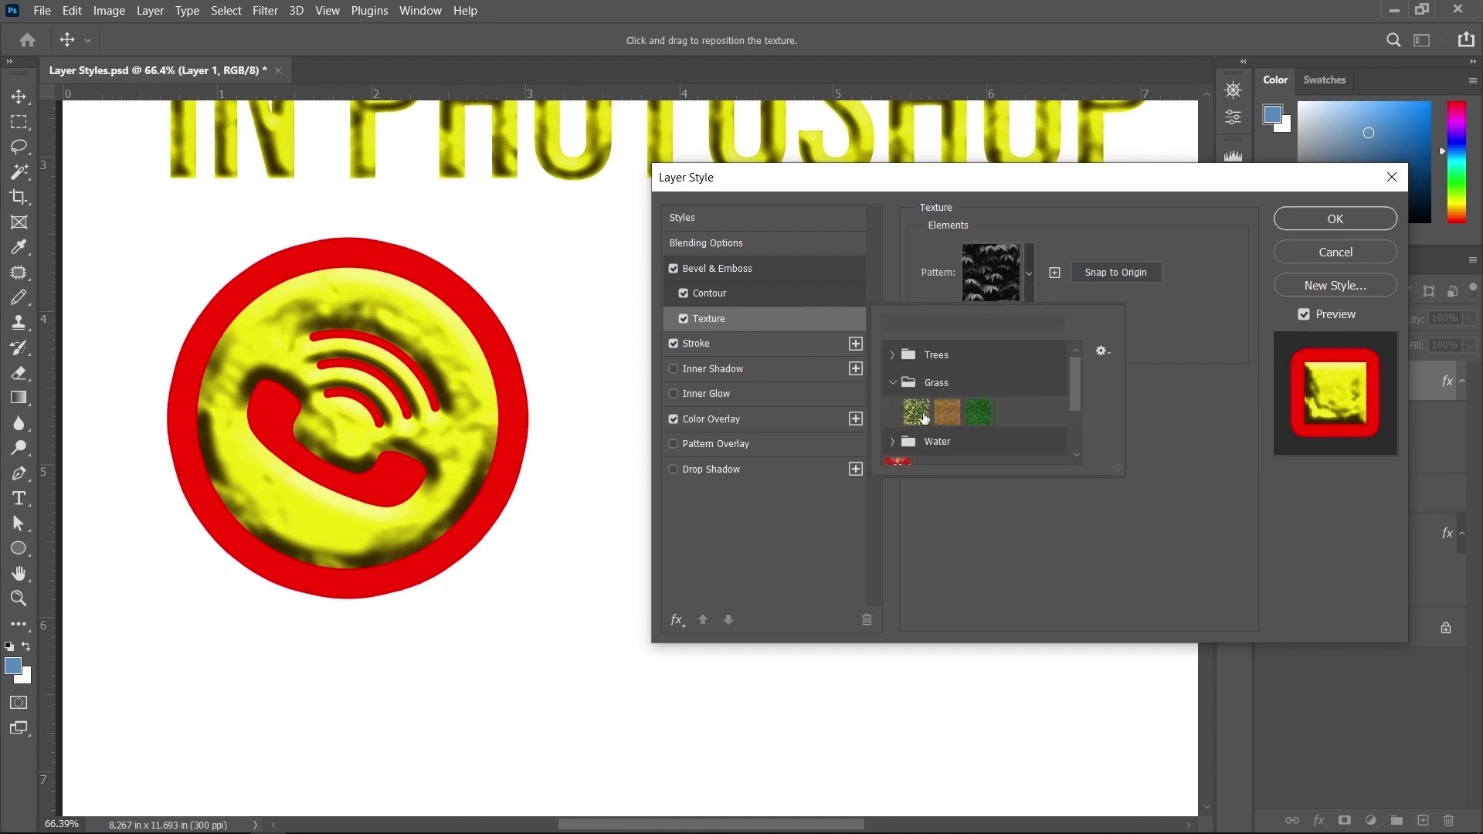
{"action": "left_click", "coordinate": [917, 415]}
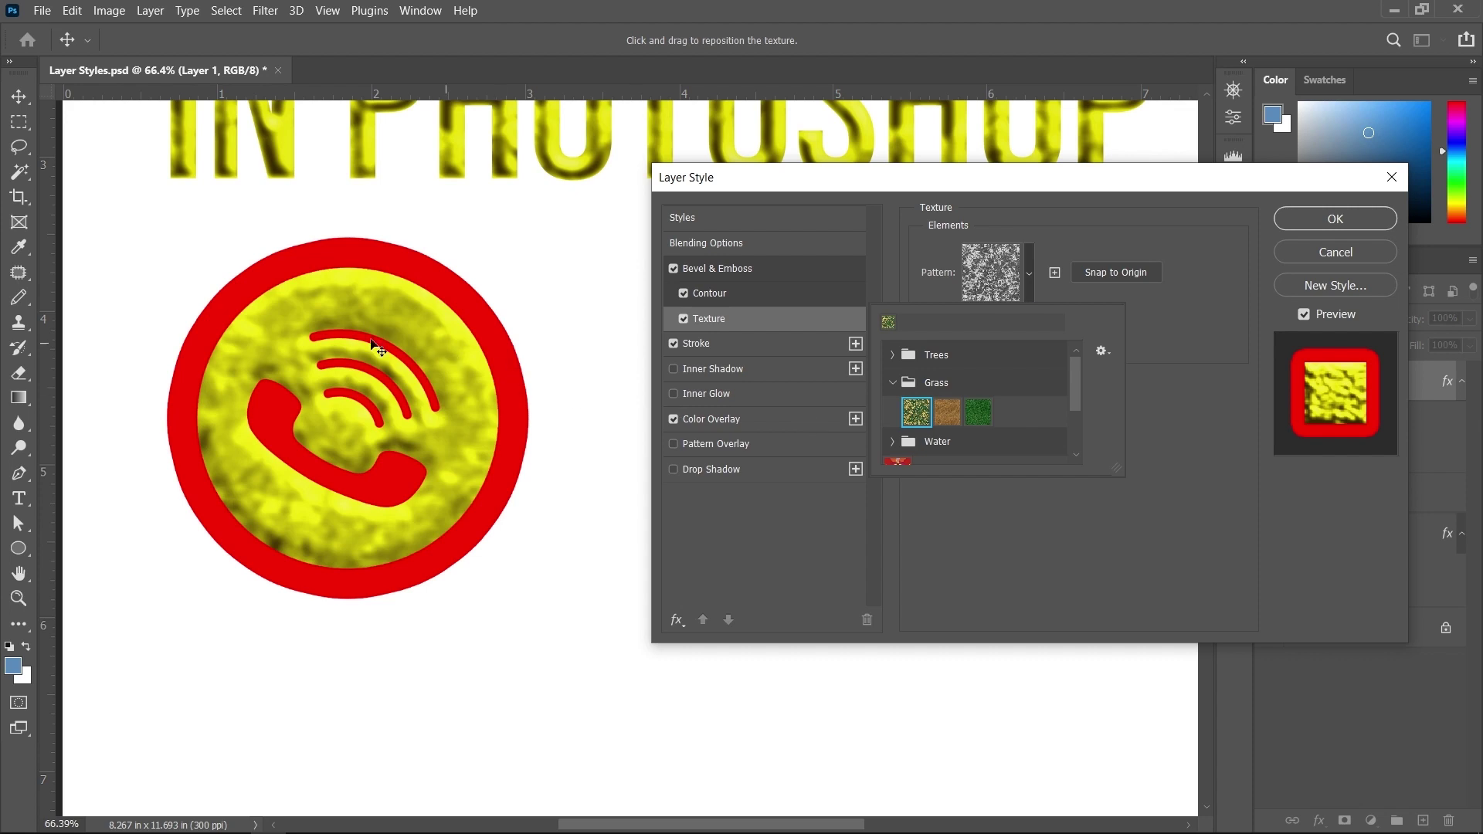
{"action": "left_click", "coordinate": [1028, 291]}
{"action": "left_click", "coordinate": [962, 410]}
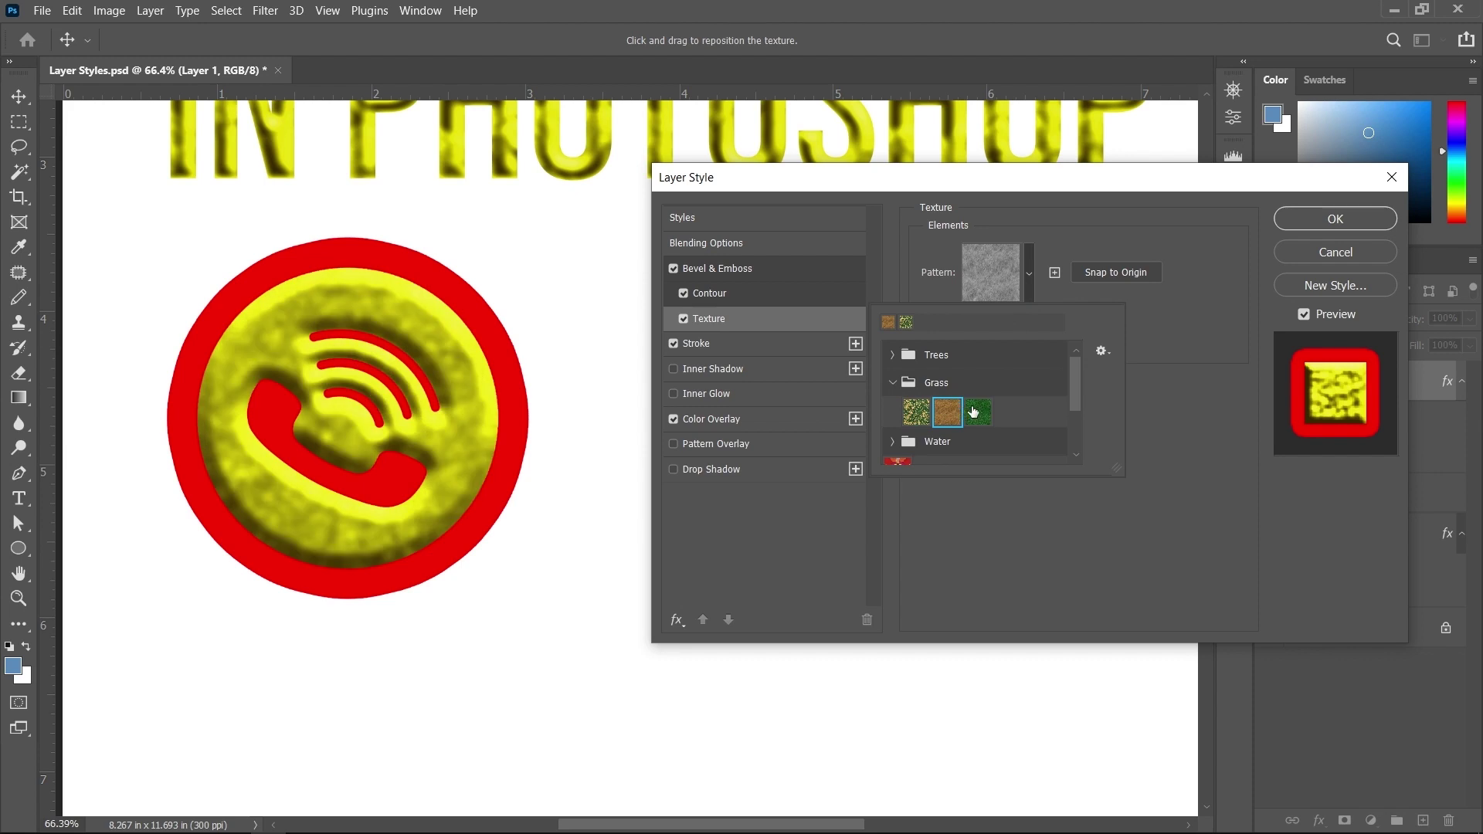
{"action": "left_click", "coordinate": [974, 414]}
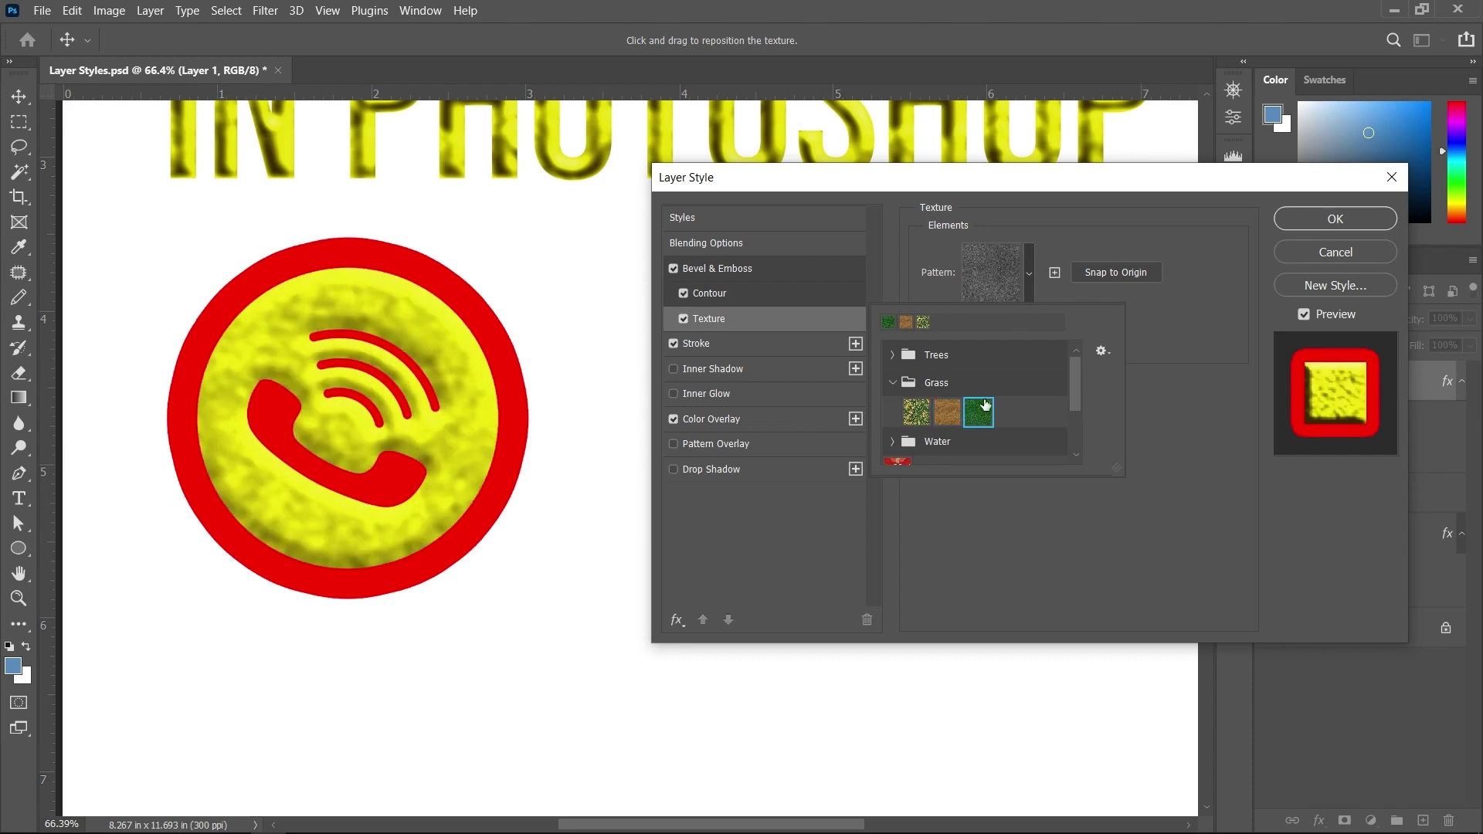
{"action": "left_click", "coordinate": [1110, 224]}
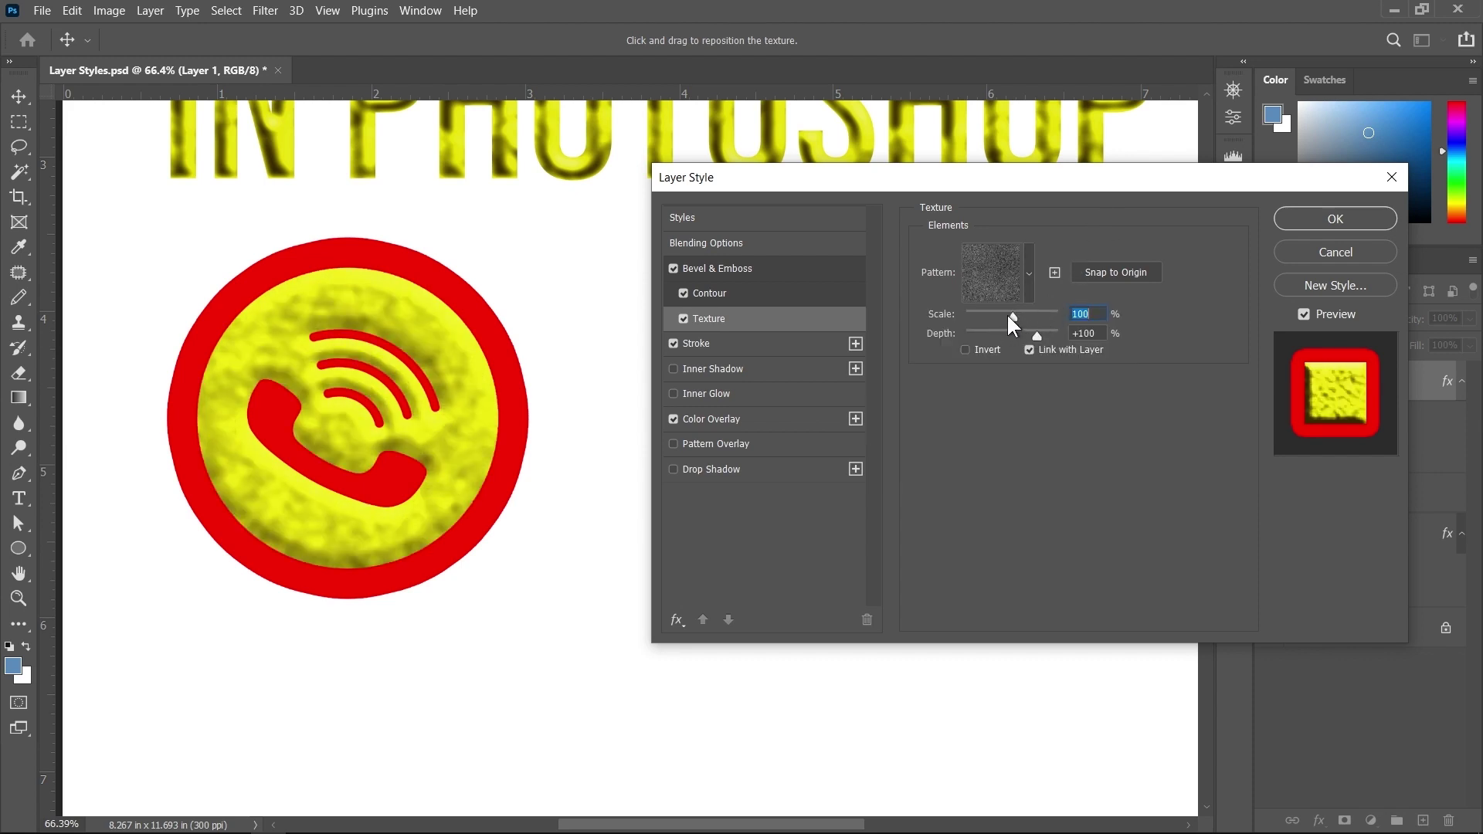
Step: Set the texture scale to 53% and depth to about +103
{"action": "mouse_move", "coordinate": [1011, 318]}
{"action": "left_mouse_down"}
{"action": "mouse_move", "coordinate": [1044, 316]}
{"action": "mouse_move", "coordinate": [992, 315]}
{"action": "left_mouse_up"}
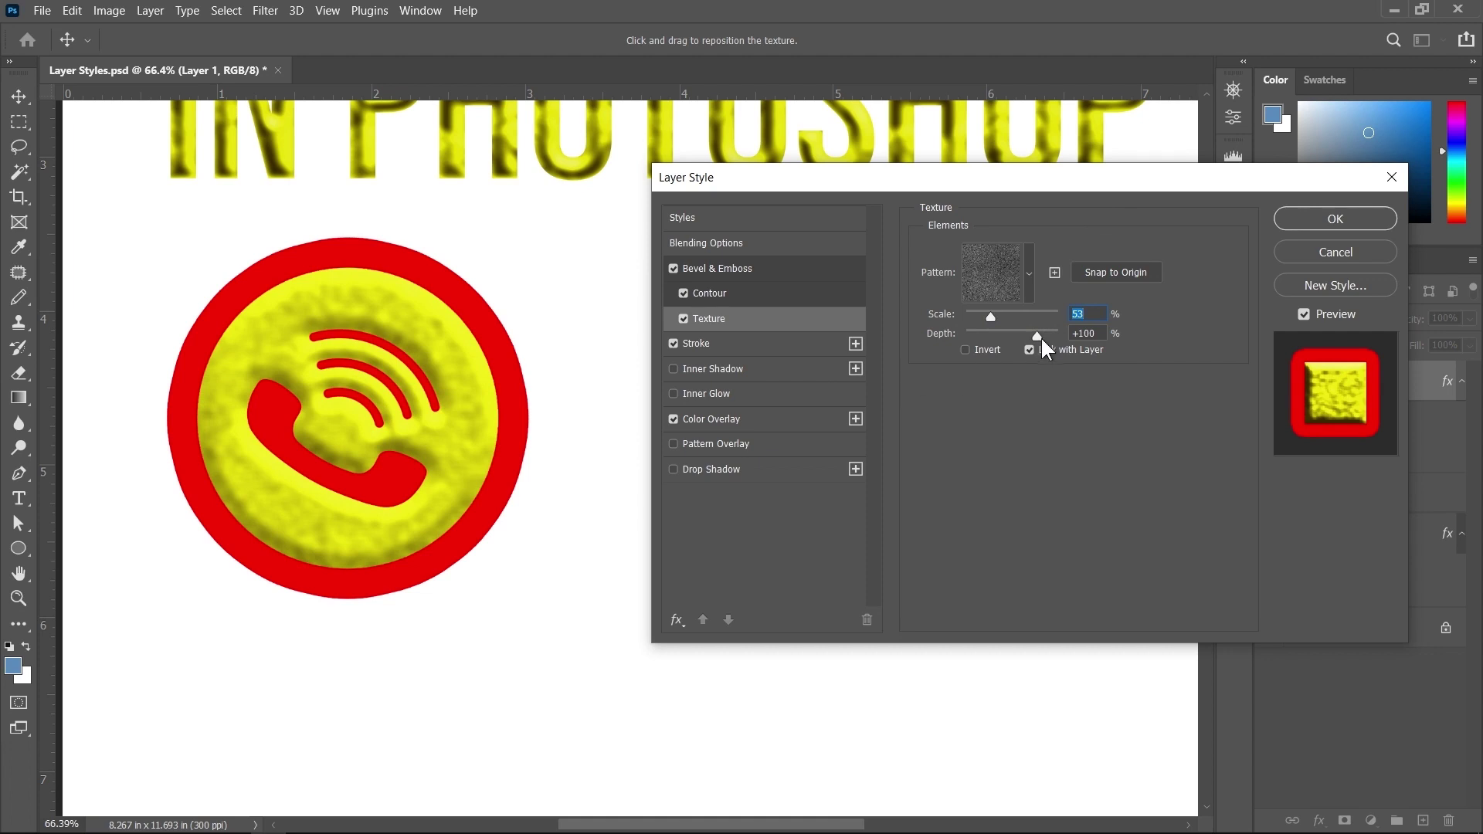
{"action": "mouse_move", "coordinate": [1037, 336]}
{"action": "left_mouse_down"}
{"action": "mouse_move", "coordinate": [1012, 336]}
{"action": "mouse_move", "coordinate": [1044, 335]}
{"action": "left_mouse_up"}
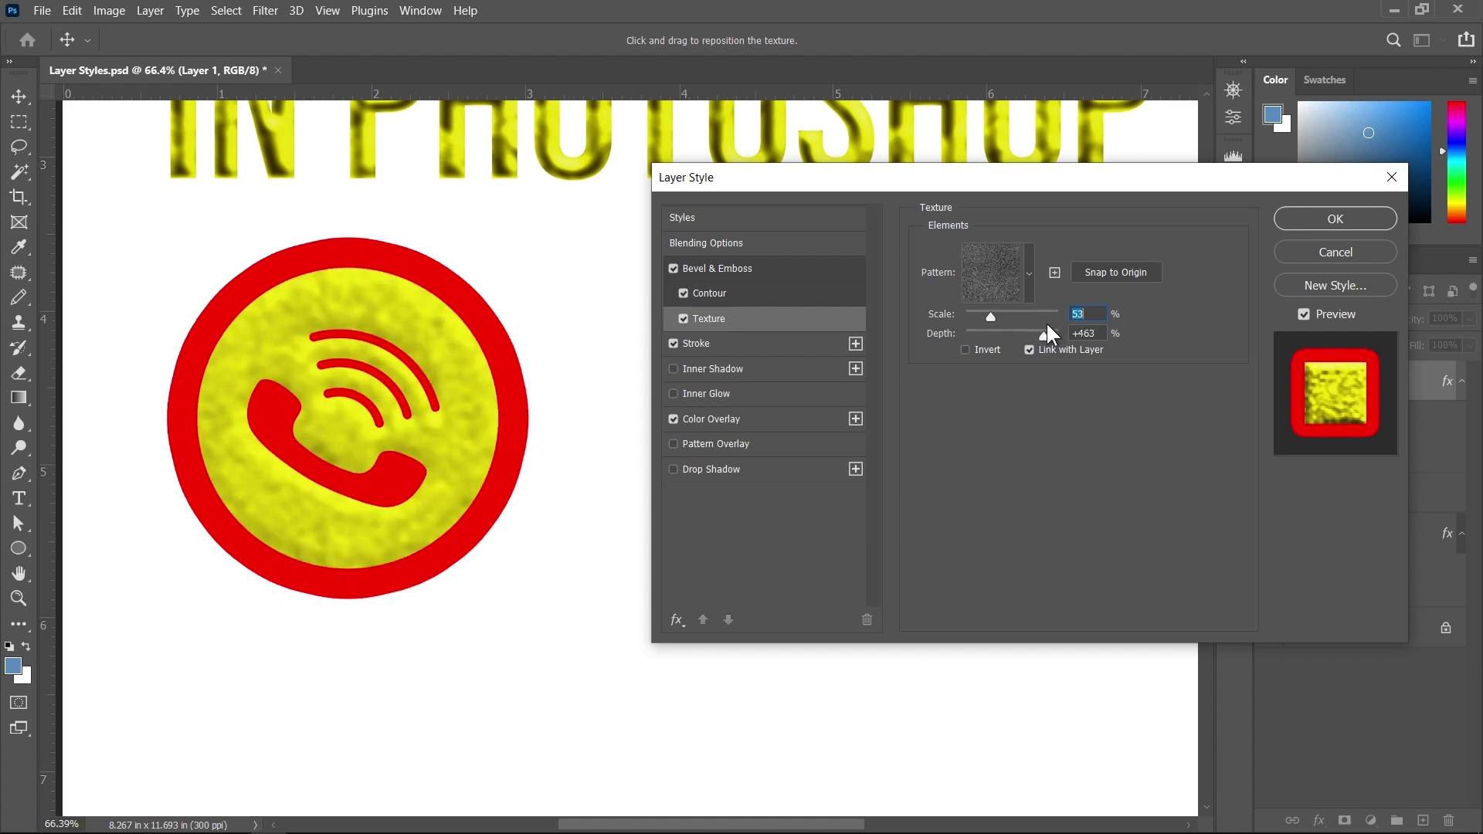
{"action": "left_click", "coordinate": [1039, 335]}
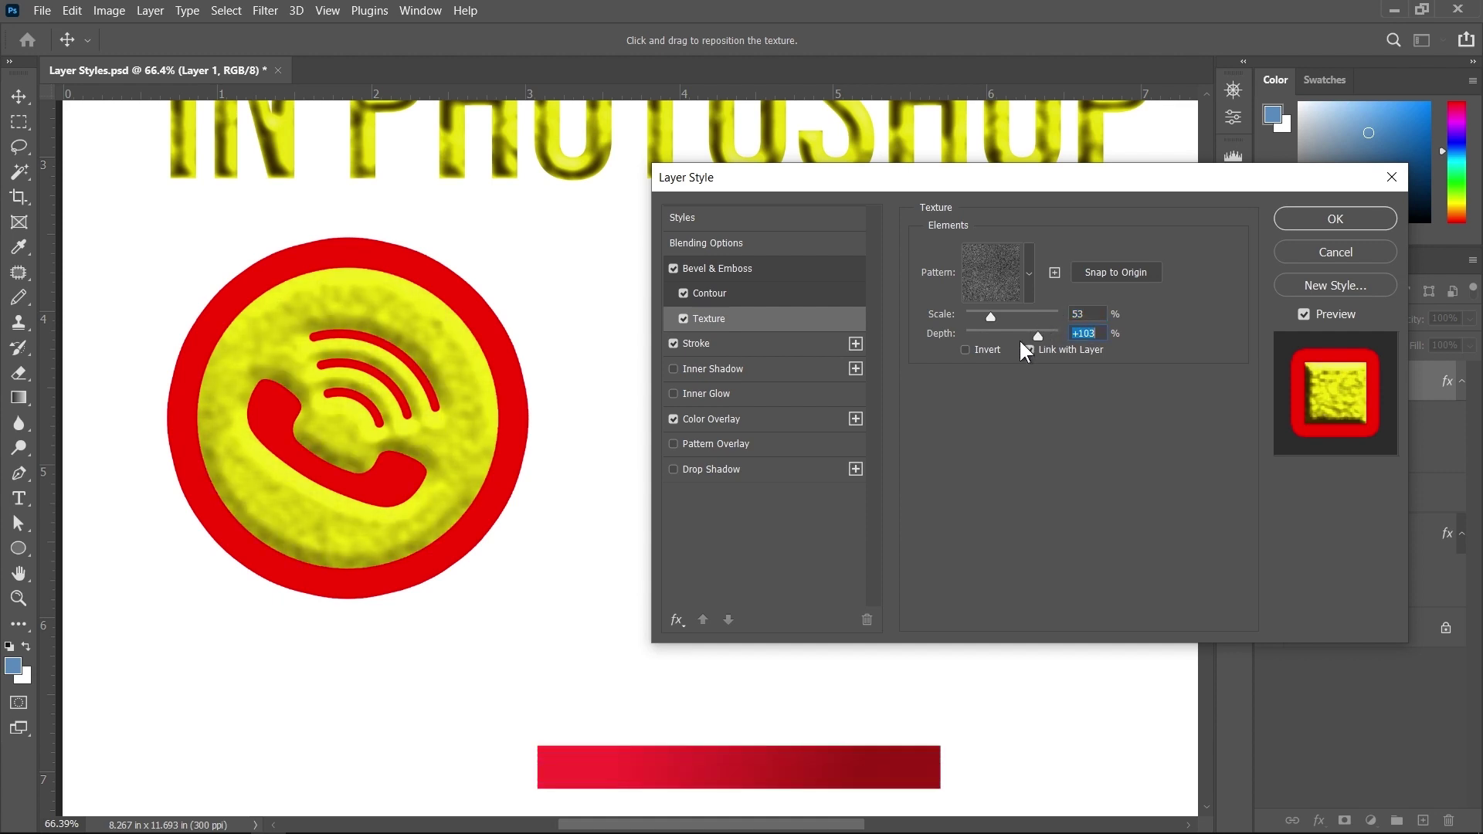
Step: Thin the icon's red stroke to 16 px and apply the finished layer style
{"action": "left_click", "coordinate": [703, 346]}
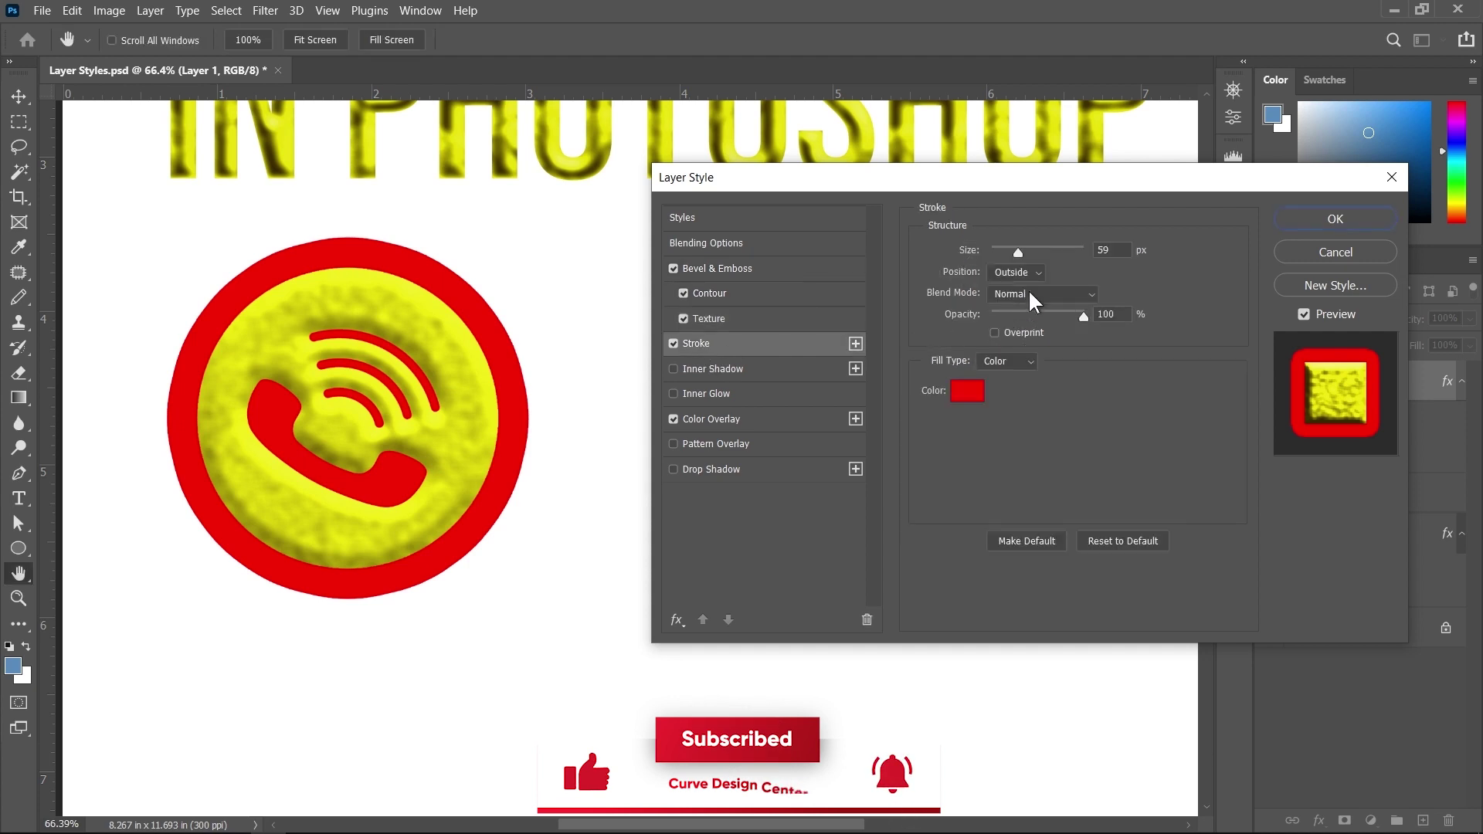
{"action": "left_click_drag", "start_coordinate": [1017, 258], "coordinate": [1005, 253]}
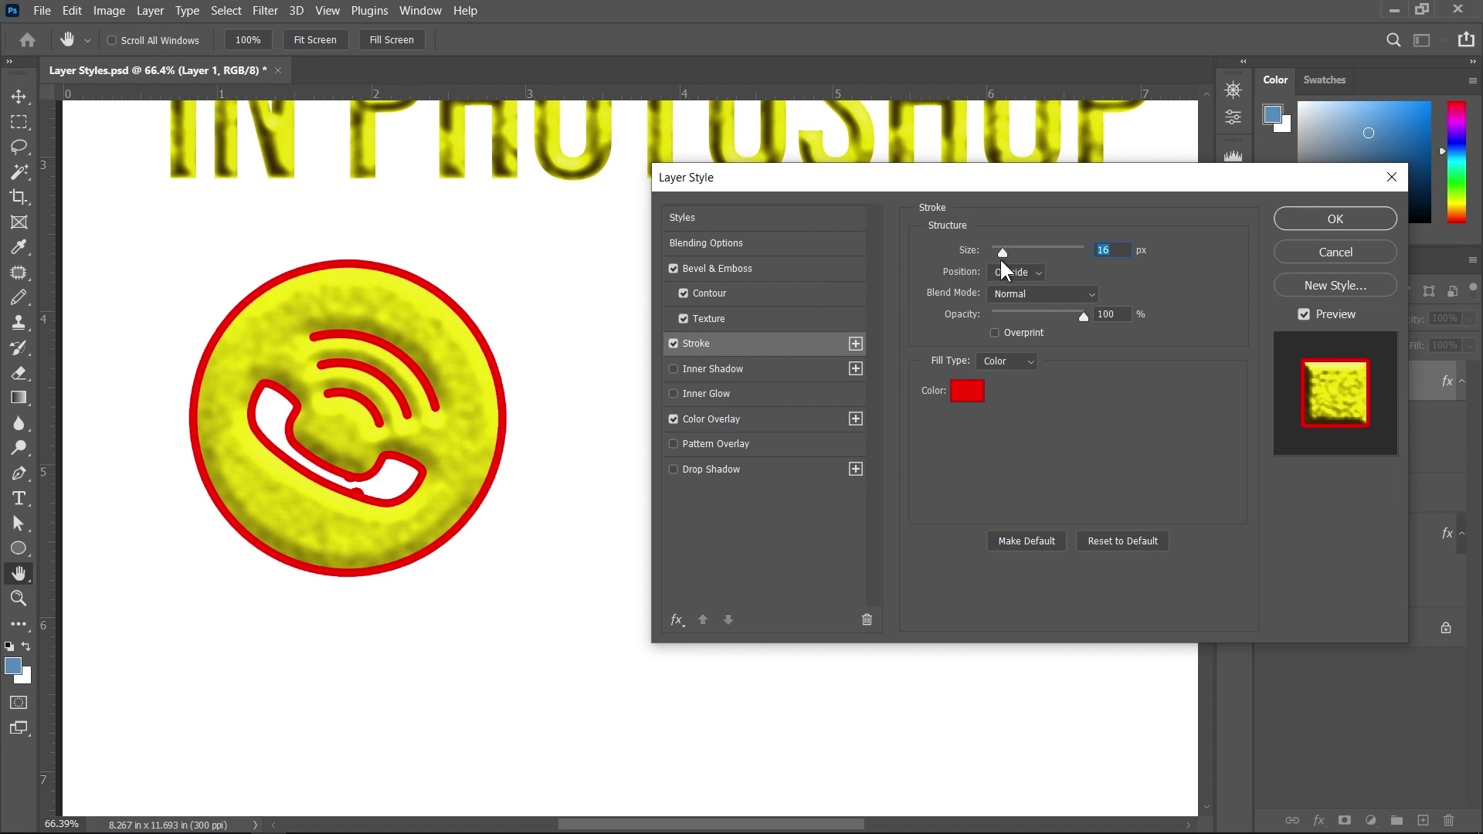
{"action": "left_click", "coordinate": [674, 345]}
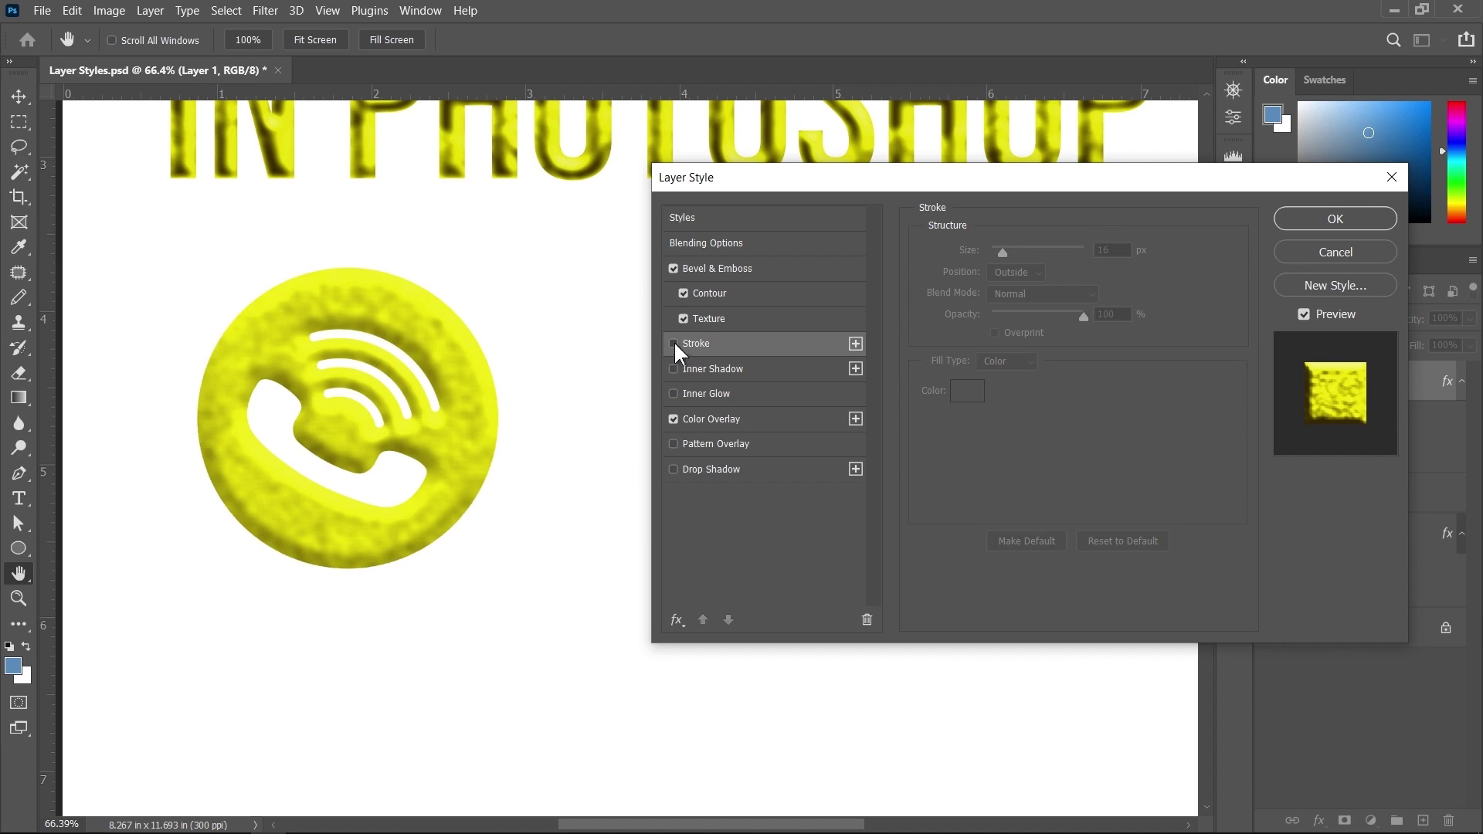
{"action": "left_click", "coordinate": [674, 344]}
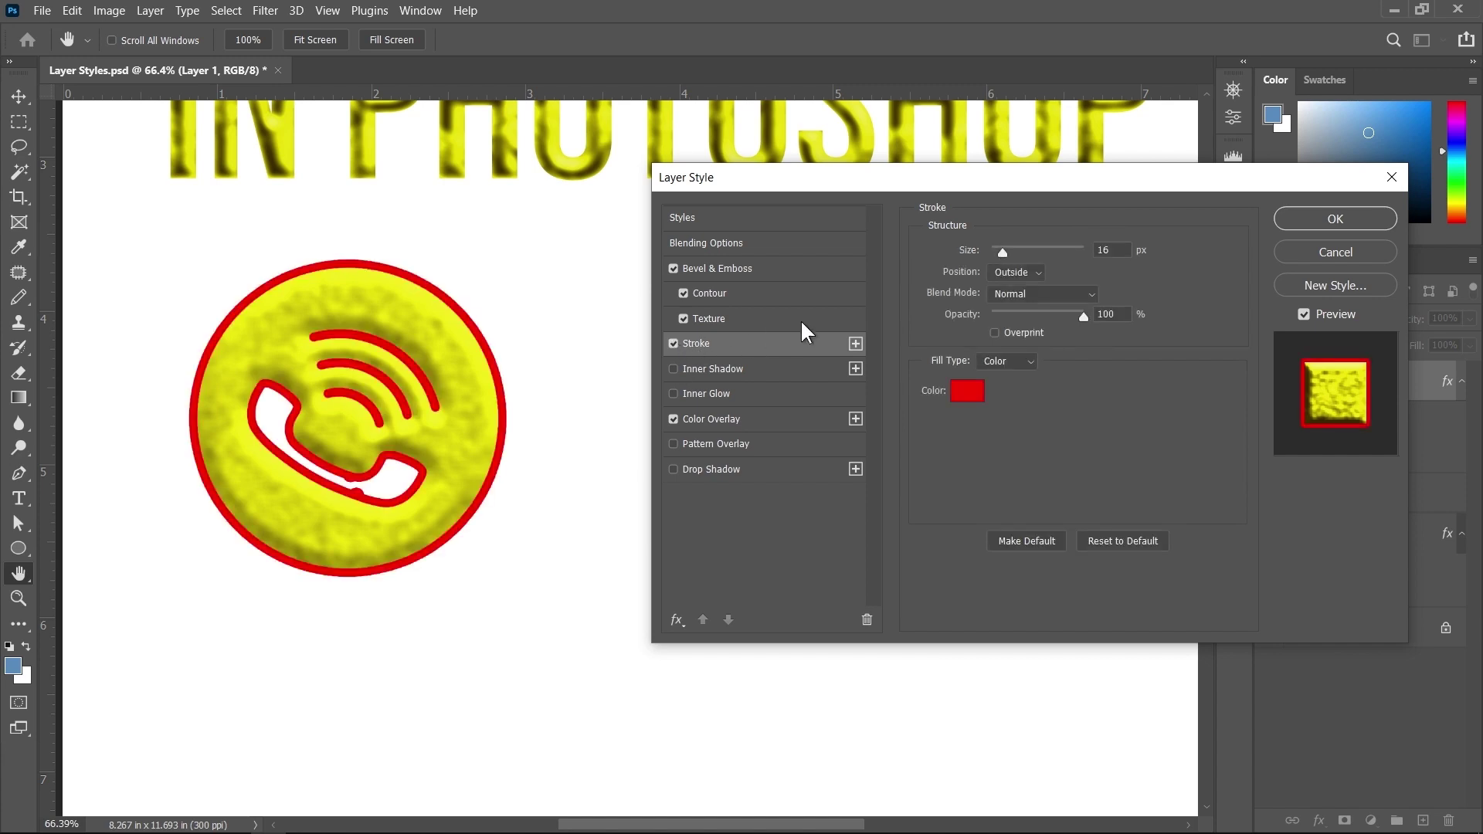
{"action": "left_click", "coordinate": [1315, 222]}
{"action": "key", "text": "ctrl+0"}
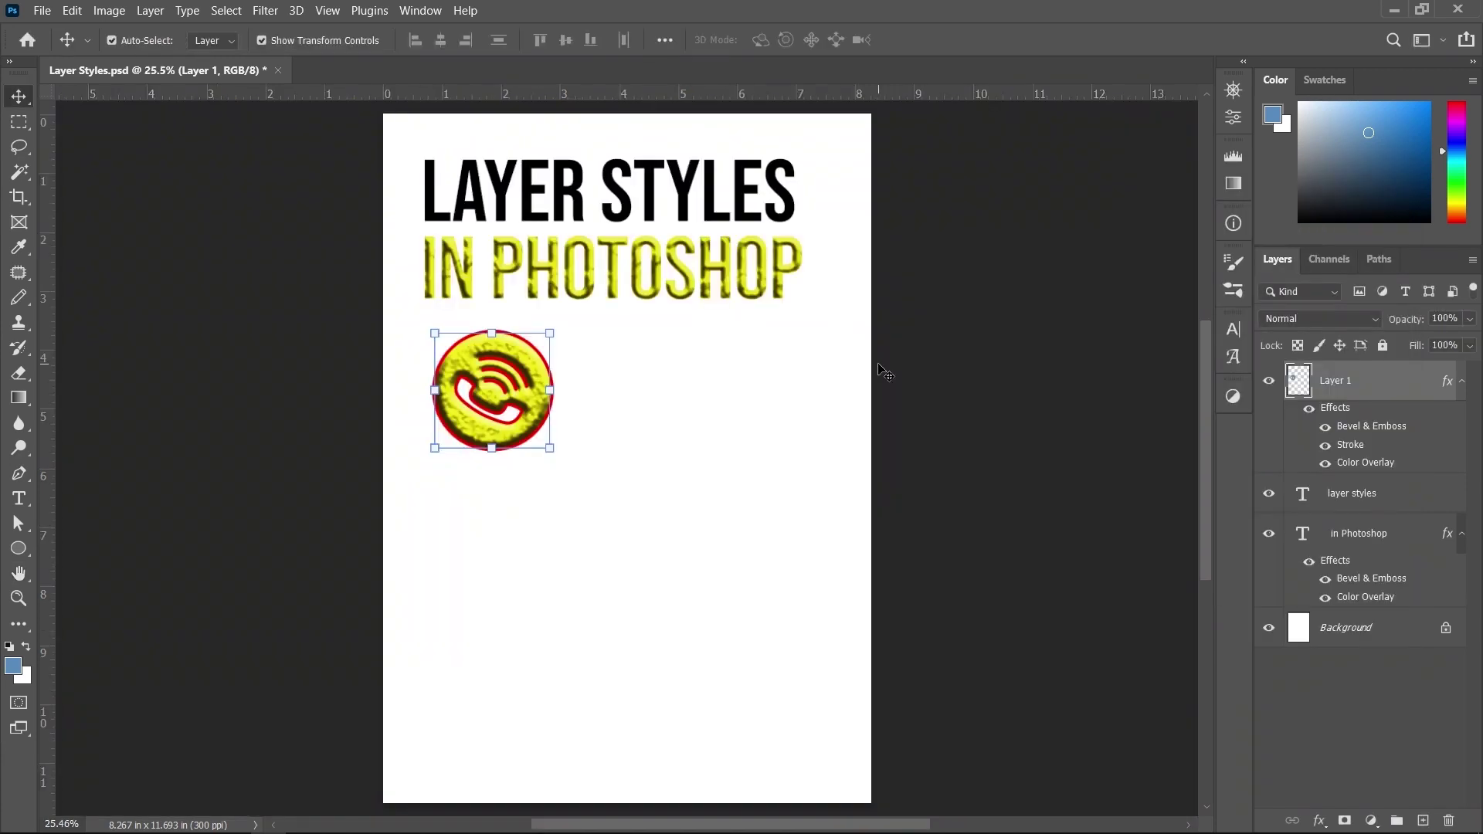